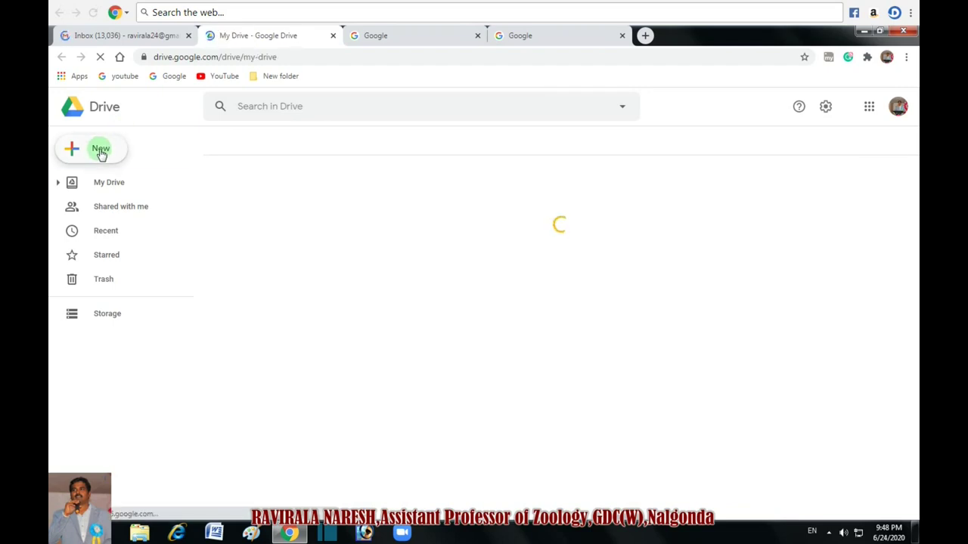
# Create a new blank Google Form from Drive
pyautogui.click(101, 152)
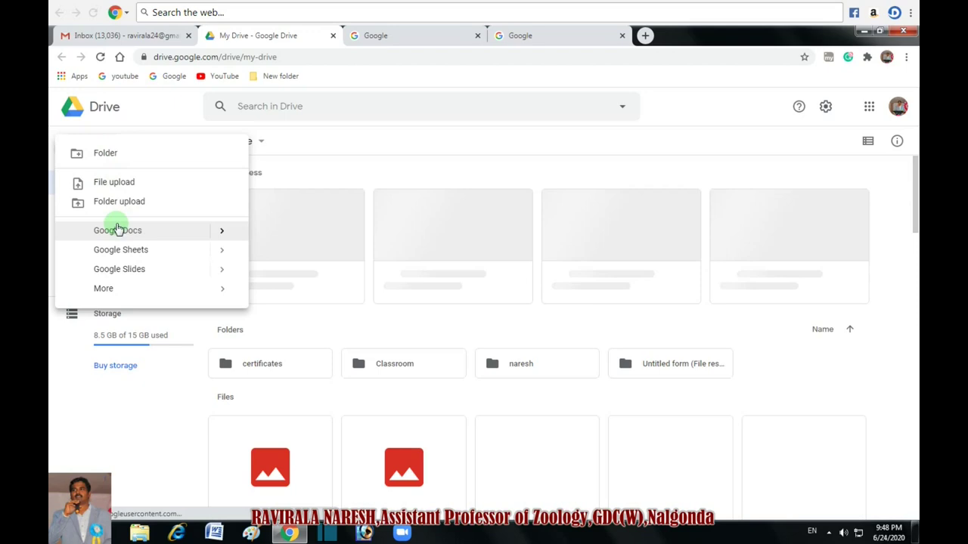
pyautogui.click(105, 291)
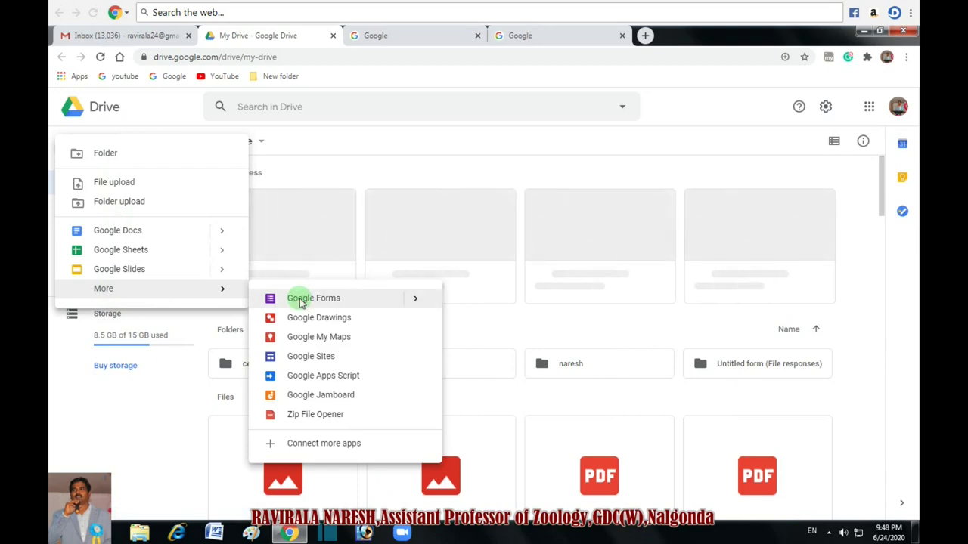
pyautogui.click(300, 301)
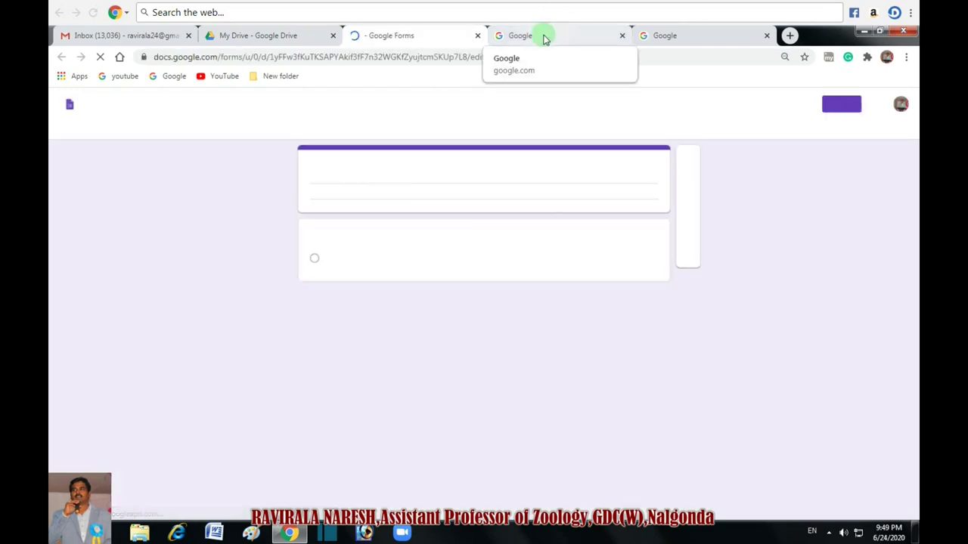
# Search Google for "google form" in the spare browser tab, return to the new form and close the search tab
pyautogui.click(542, 38)
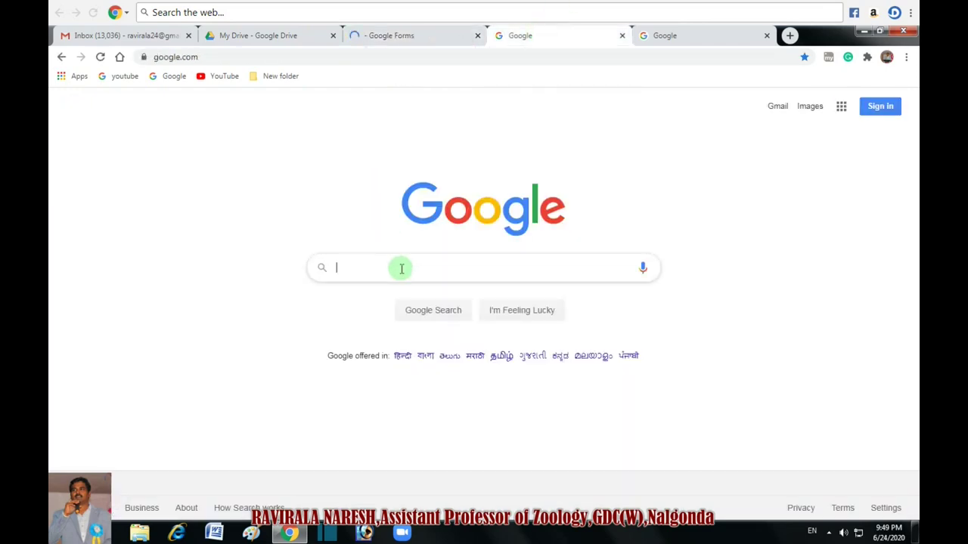
pyautogui.write('googl')
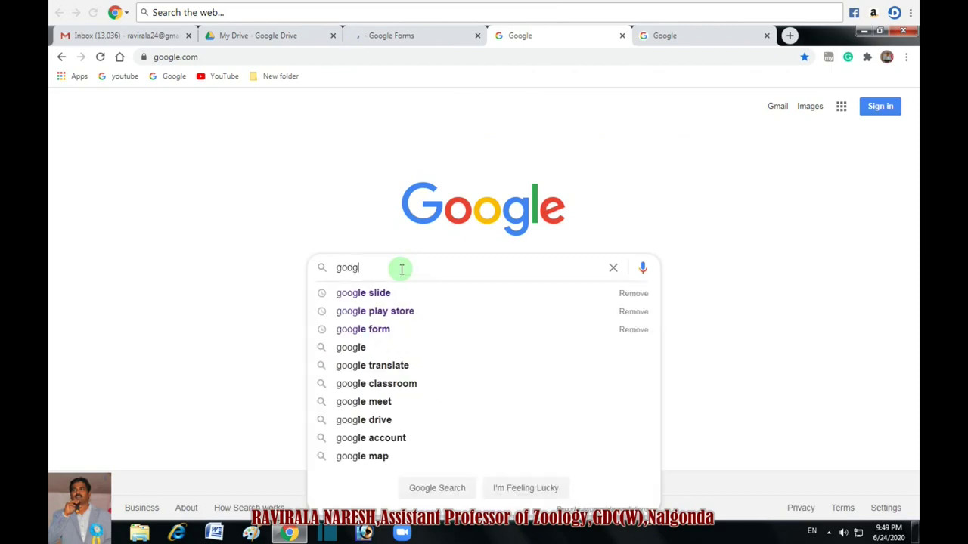
pyautogui.write('e form')
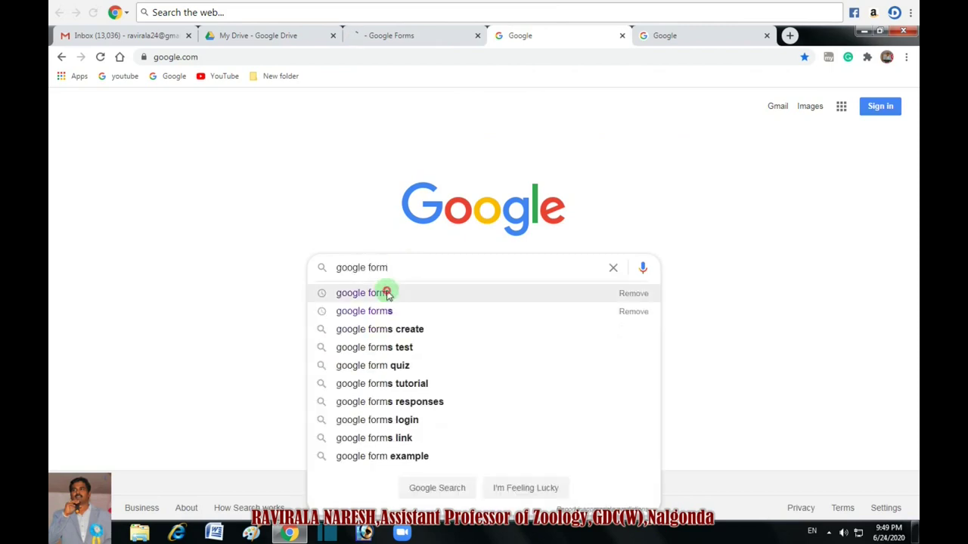
pyautogui.click(386, 294)
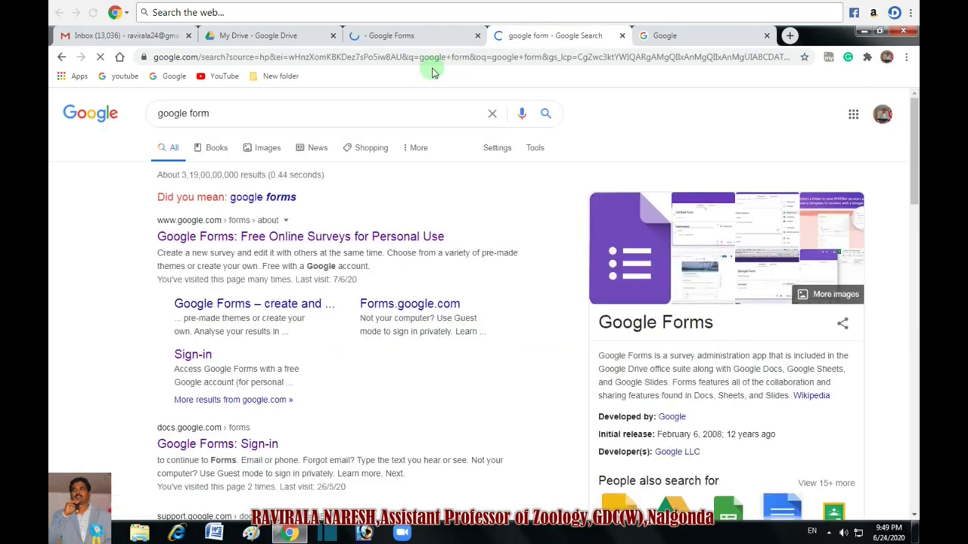
pyautogui.click(386, 35)
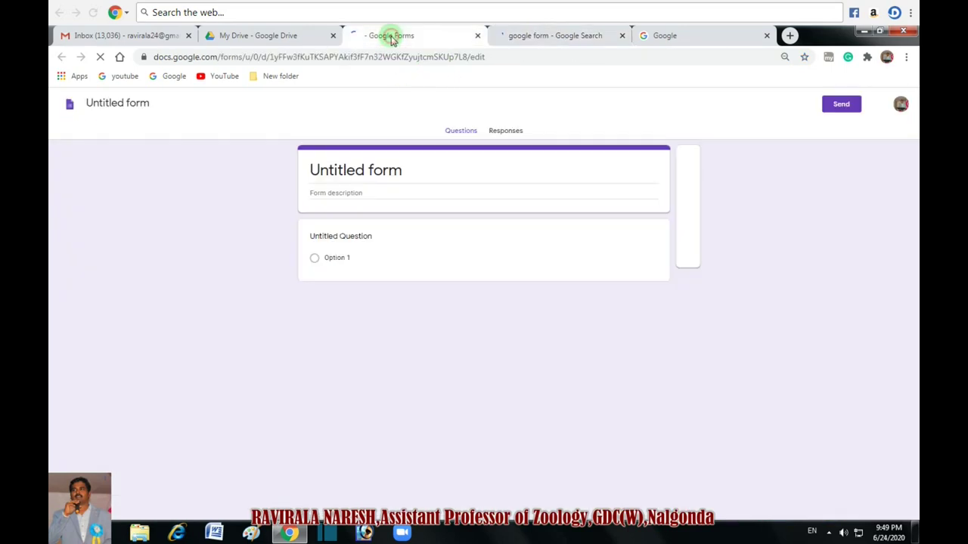
pyautogui.click(622, 35)
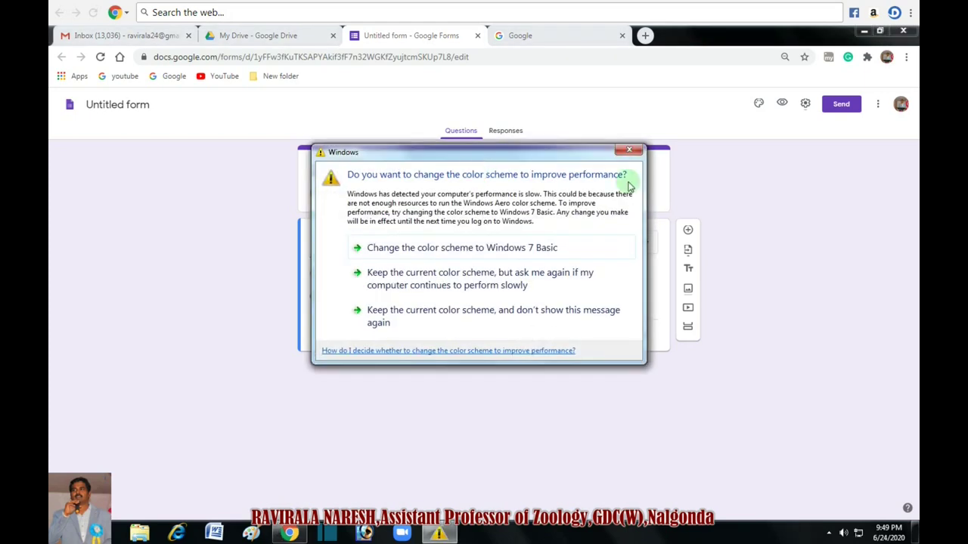
# Dismiss the Windows color scheme prompt, make the form a quiz in its settings and save them
pyautogui.click(630, 153)
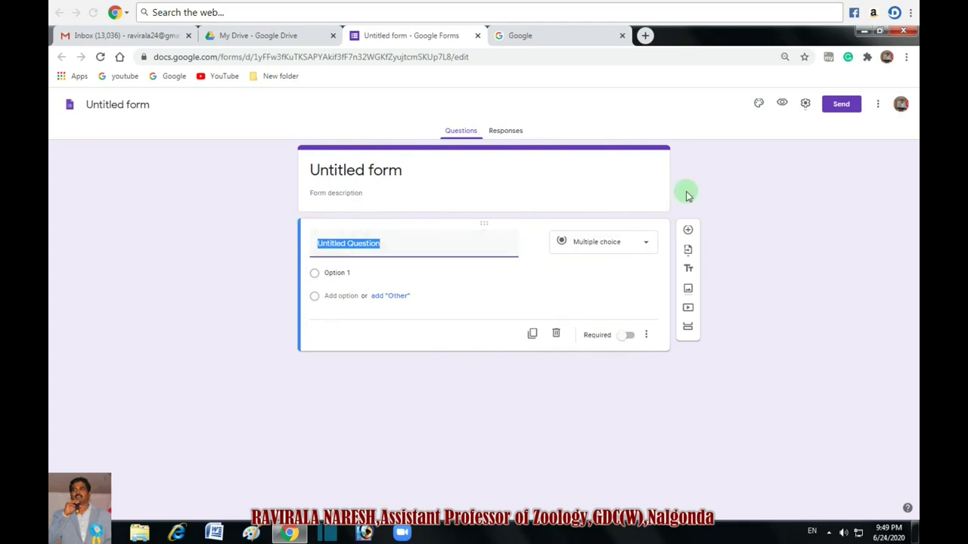
pyautogui.click(805, 106)
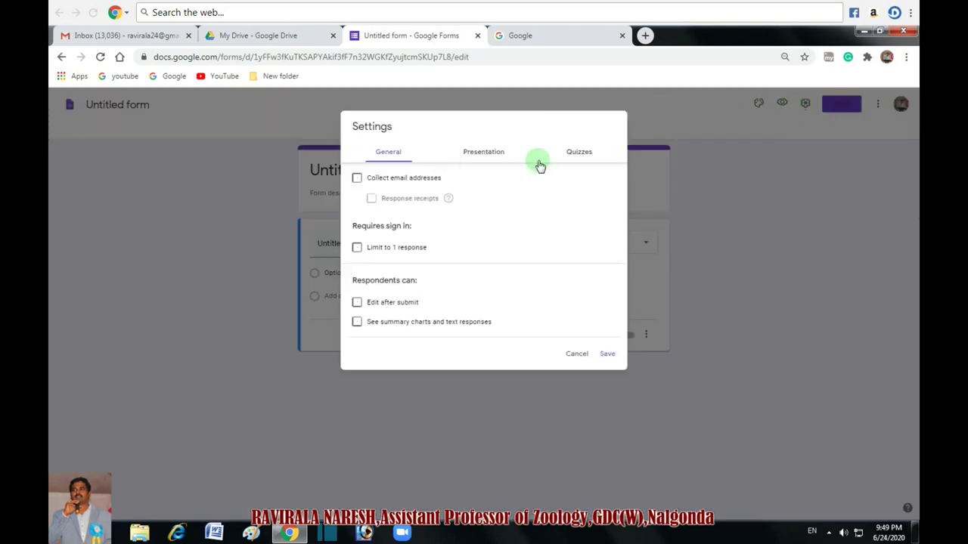
pyautogui.click(579, 155)
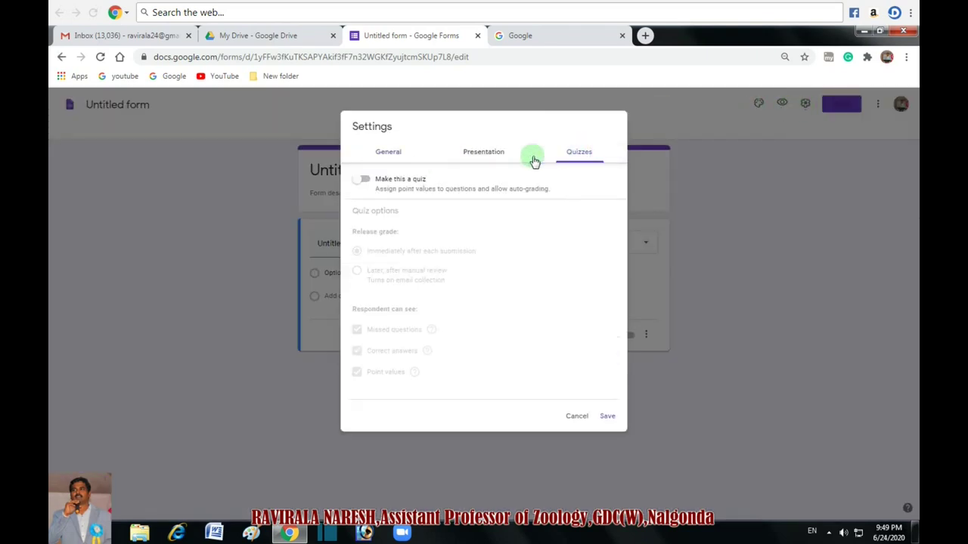
pyautogui.click(356, 183)
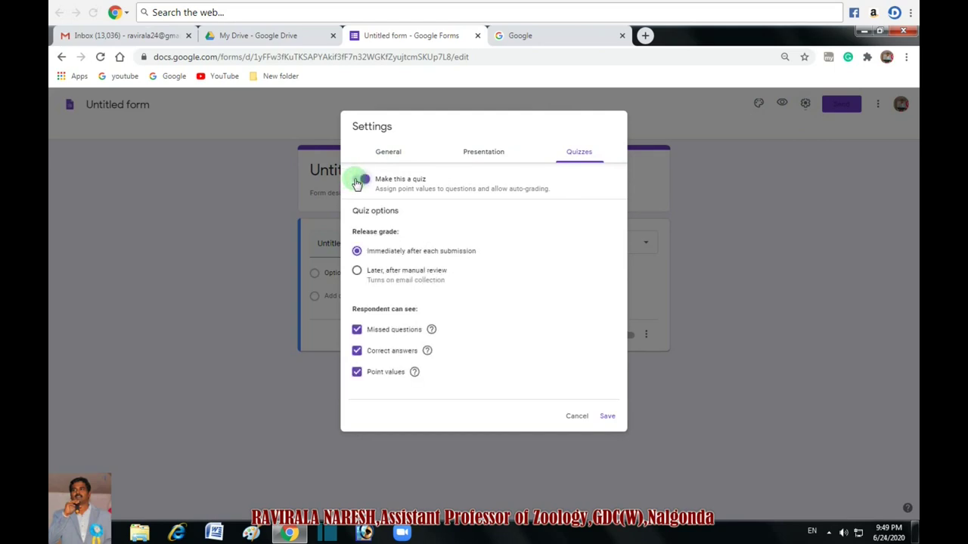
pyautogui.click(607, 416)
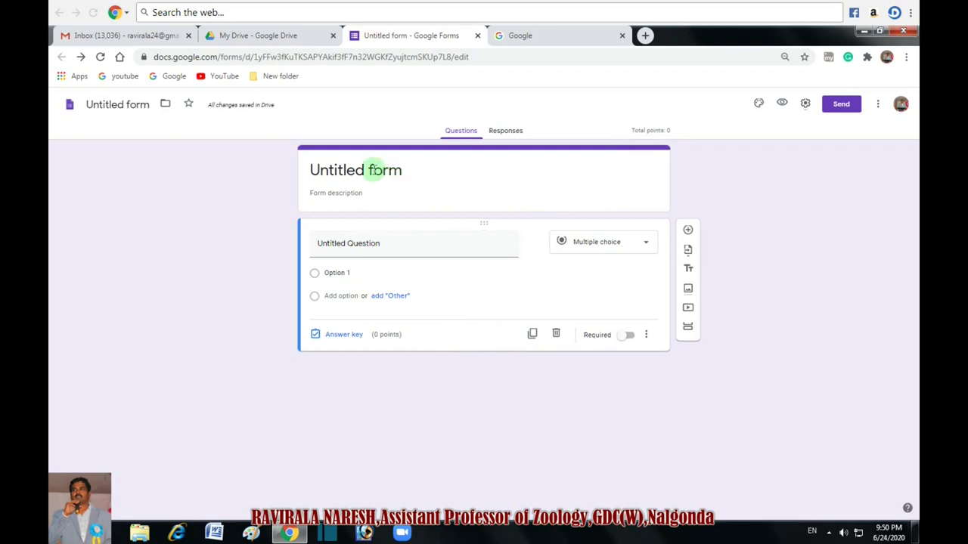
# Rename the untitled form as "QUIZ COMPETIITON ON GENERAL SCIENCE"
pyautogui.click(144, 105)
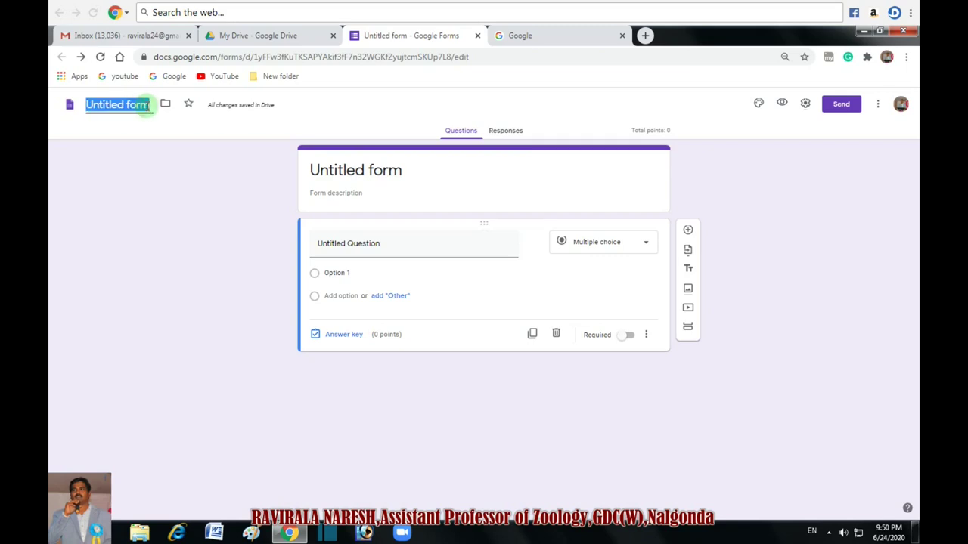
pyautogui.write('QUI')
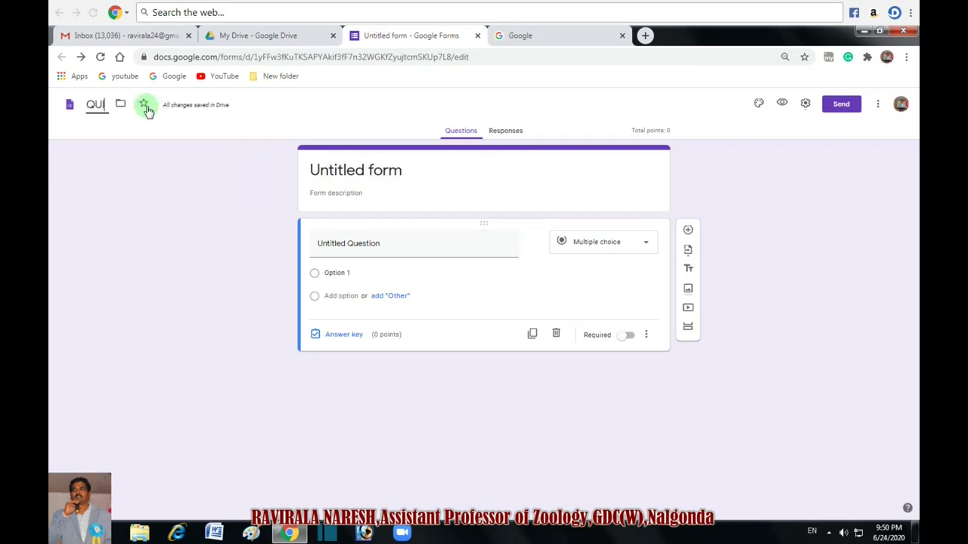
pyautogui.write('Z COM')
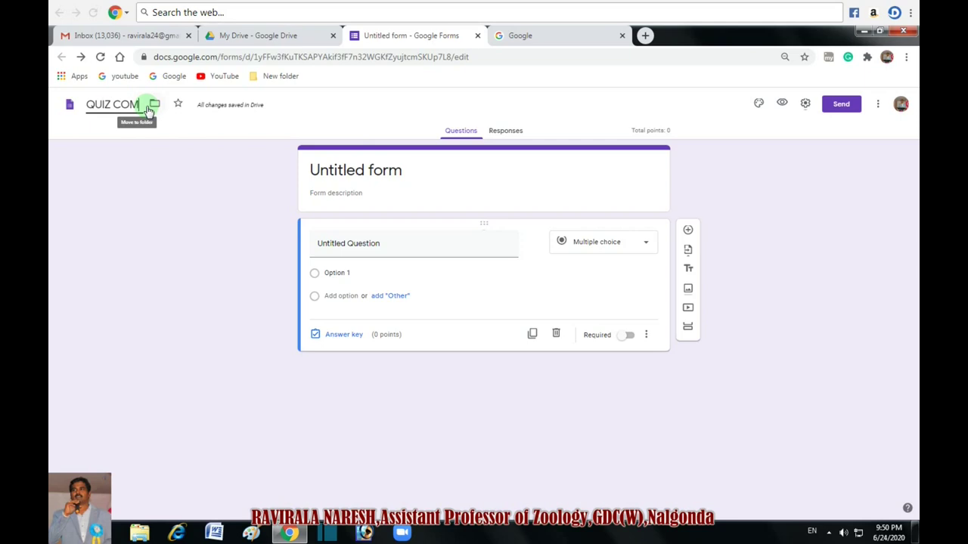
pyautogui.write('PETITION O')
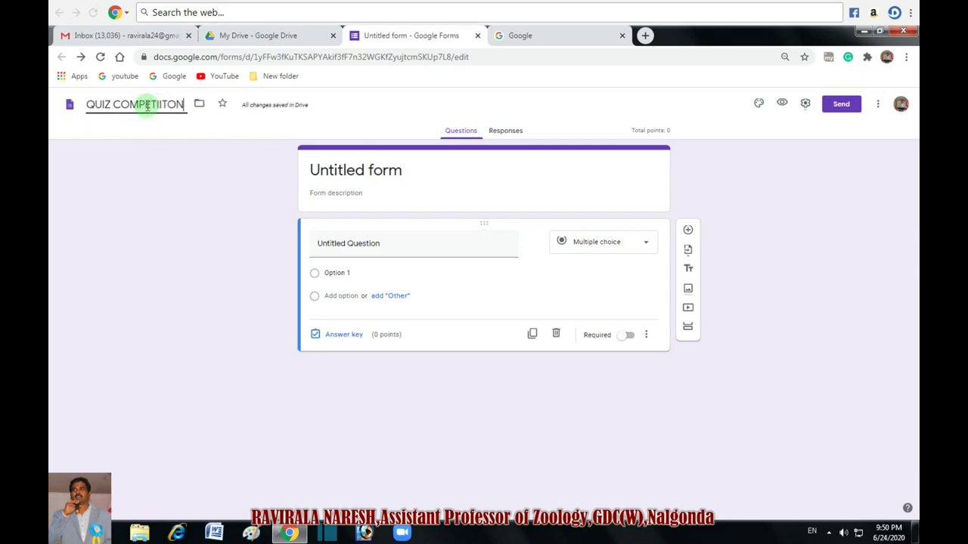
pyautogui.write('N GENER')
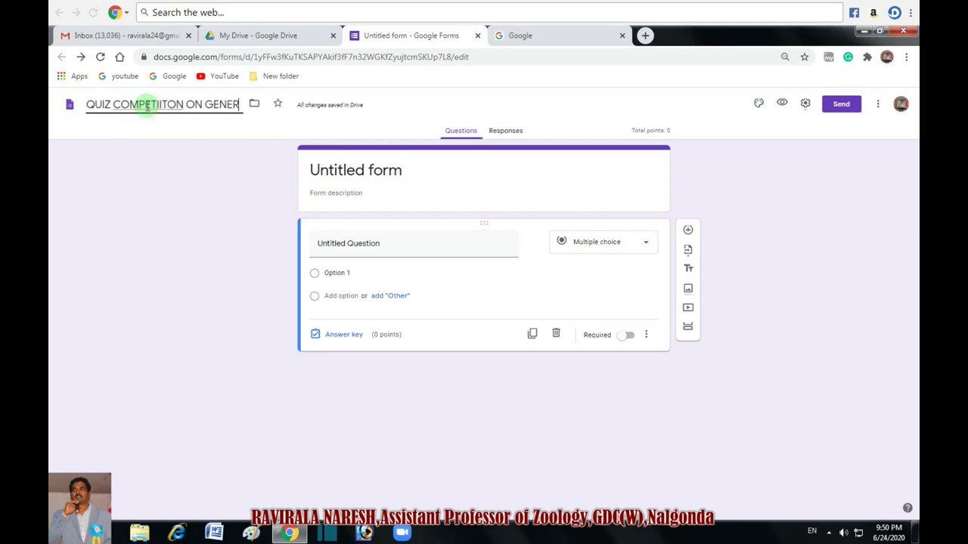
pyautogui.write('AL SCIE')
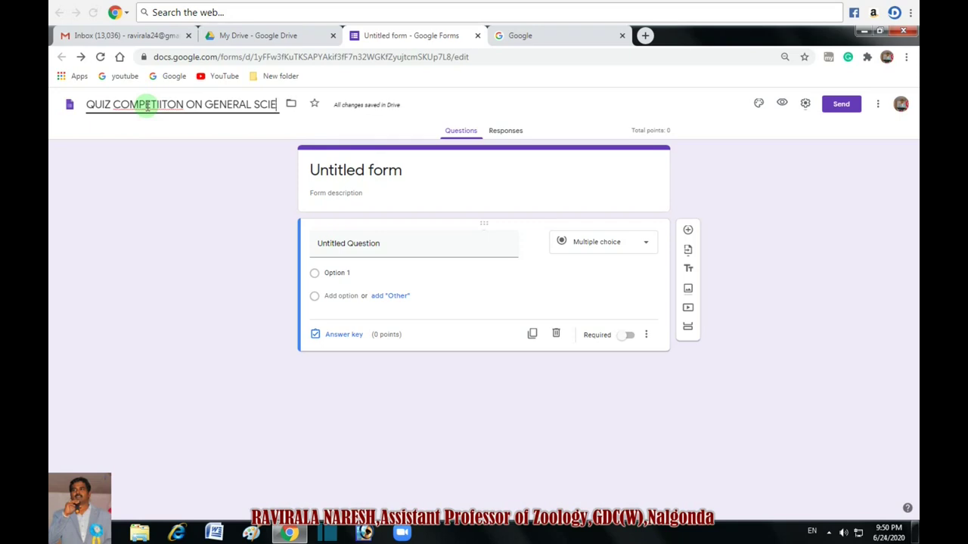
pyautogui.write('NCE')
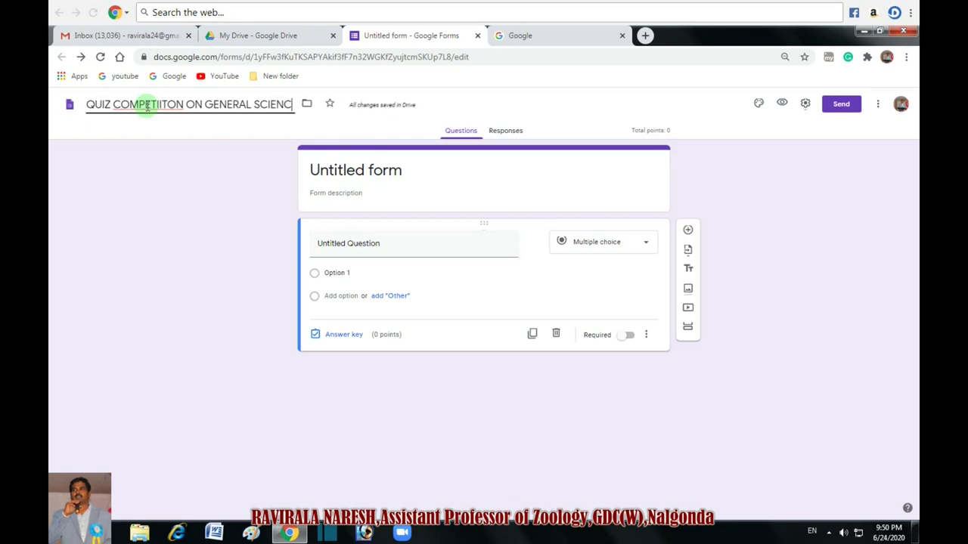
pyautogui.click(266, 168)
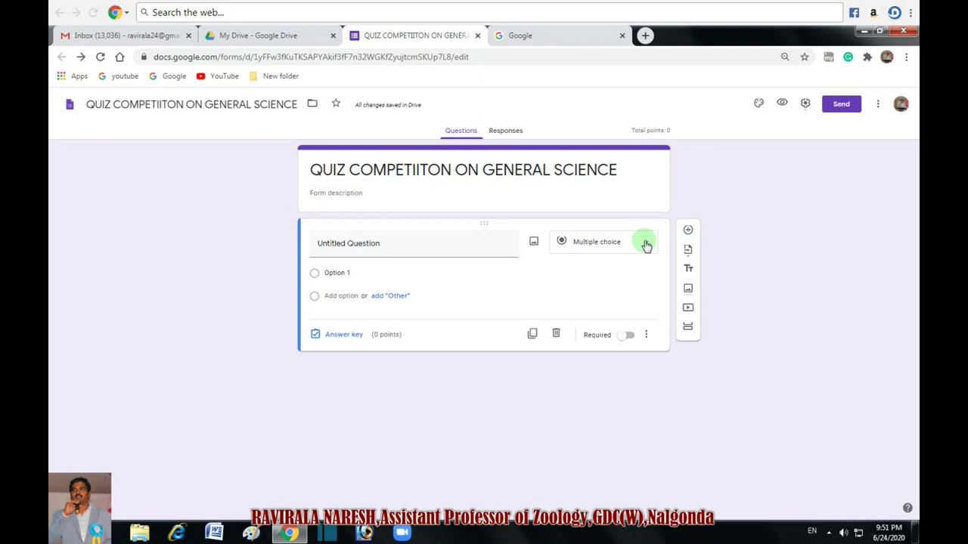
# Change the first question to Short answer and title it "Email address", accepting the suggested spelling correction
pyautogui.click(645, 245)
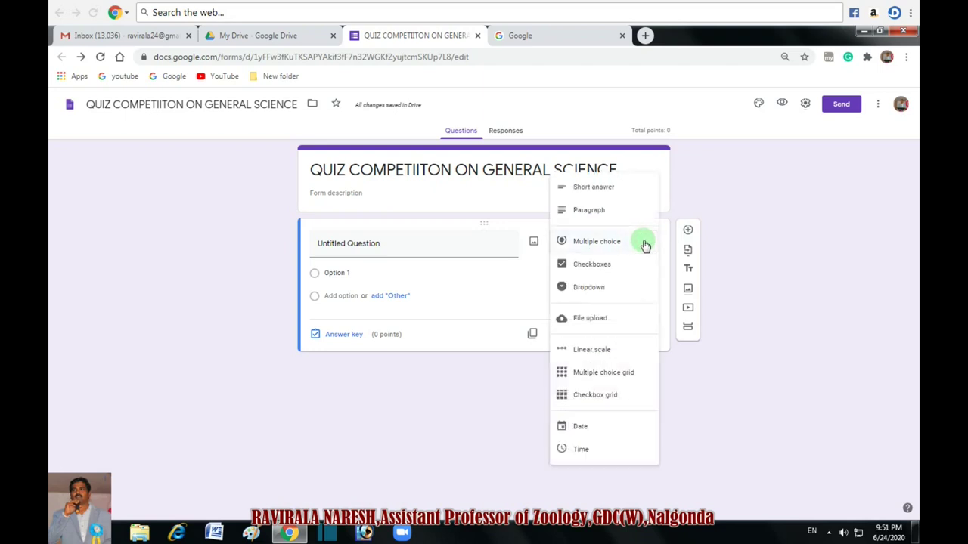
pyautogui.click(598, 193)
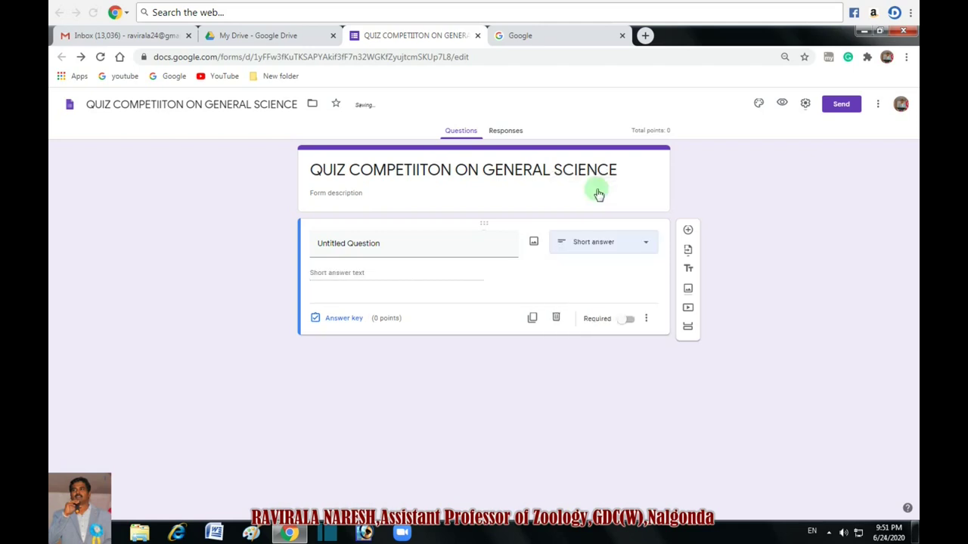
pyautogui.click(436, 250)
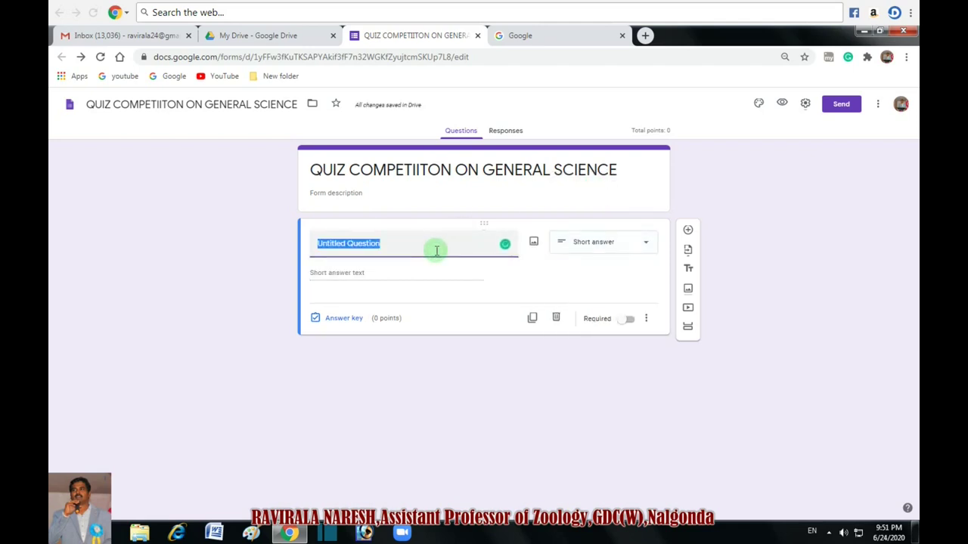
pyautogui.write('E')
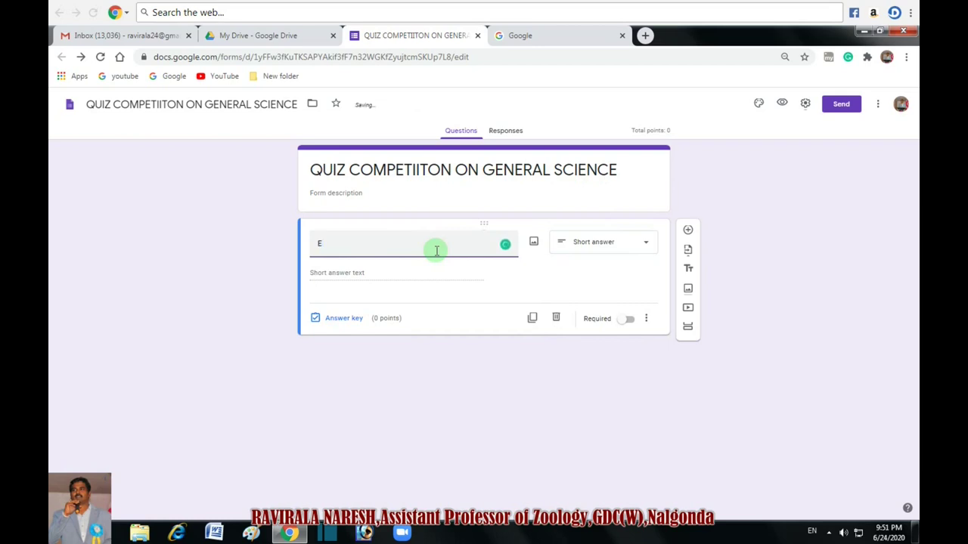
pyautogui.write('mail ')
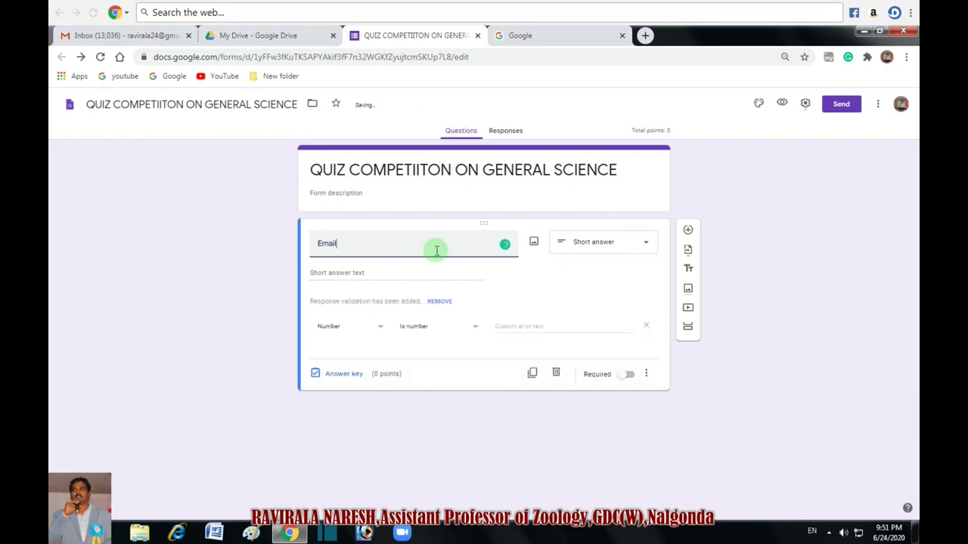
pyautogui.write('adrees')
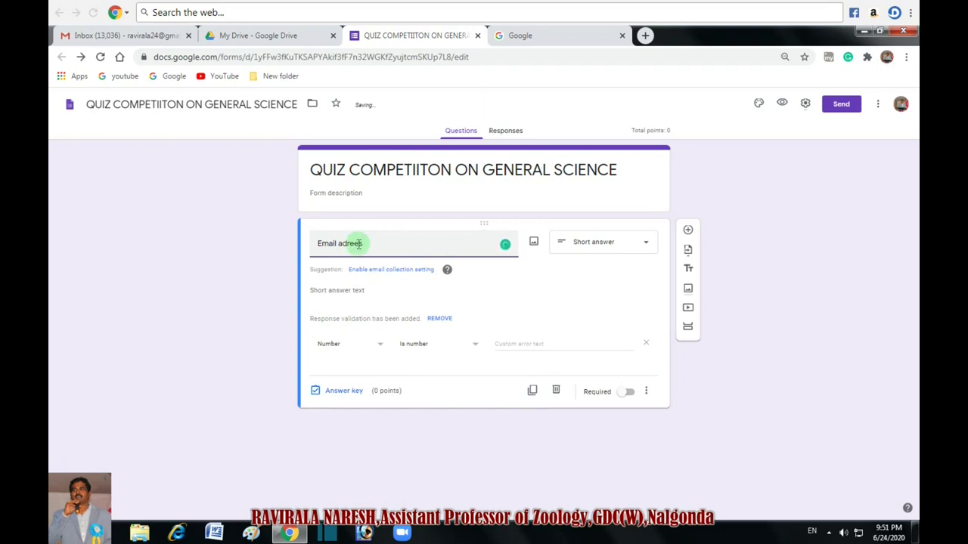
pyautogui.click(209, 290)
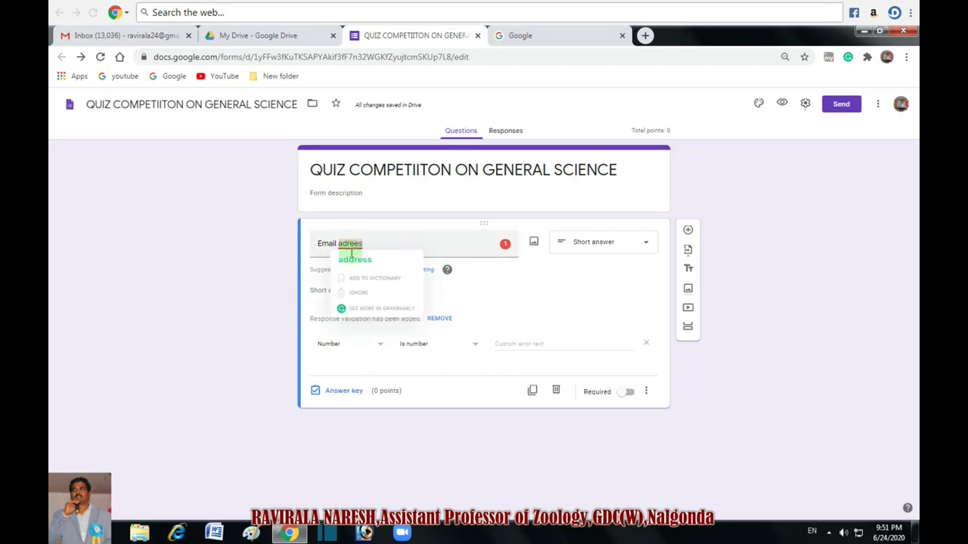
pyautogui.click(355, 259)
# Add a second question below the email question as Short answer and title it "Full Name"
pyautogui.click(688, 231)
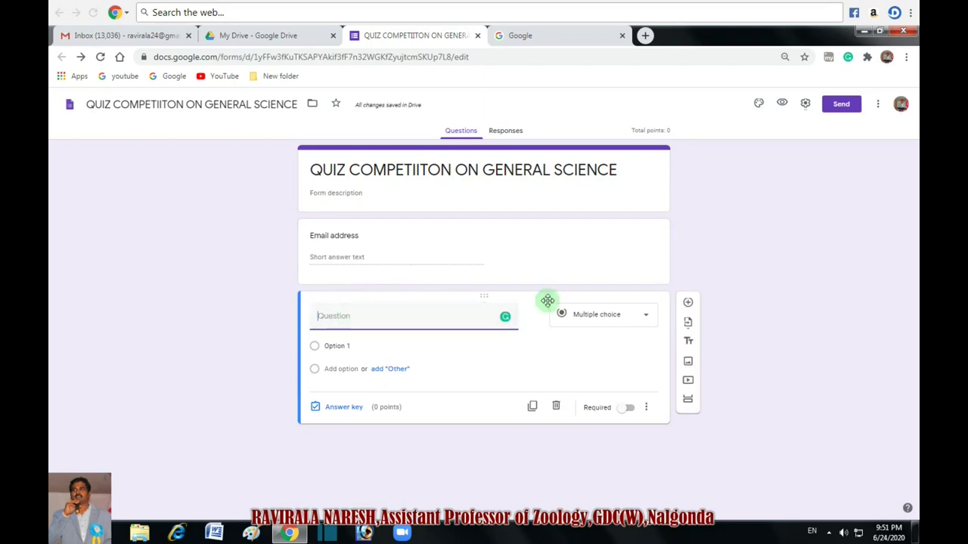
pyautogui.click(601, 315)
pyautogui.click(588, 240)
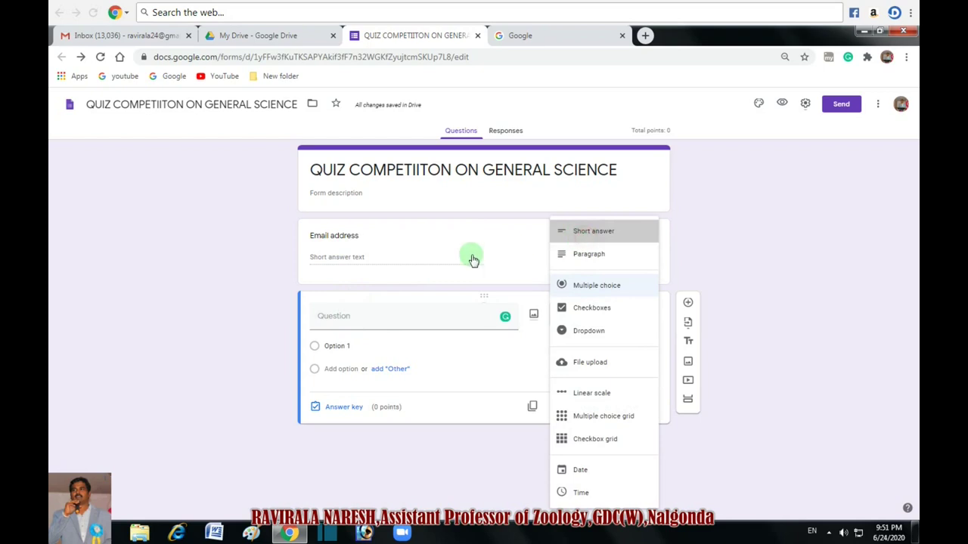
pyautogui.click(354, 315)
pyautogui.write('Full Nm')
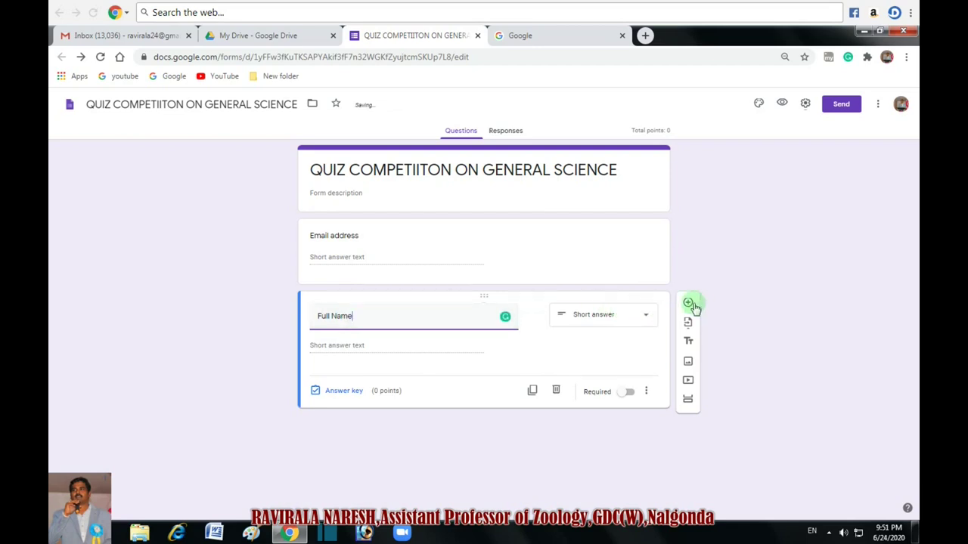
# Make the "Email address" question required
pyautogui.click(340, 237)
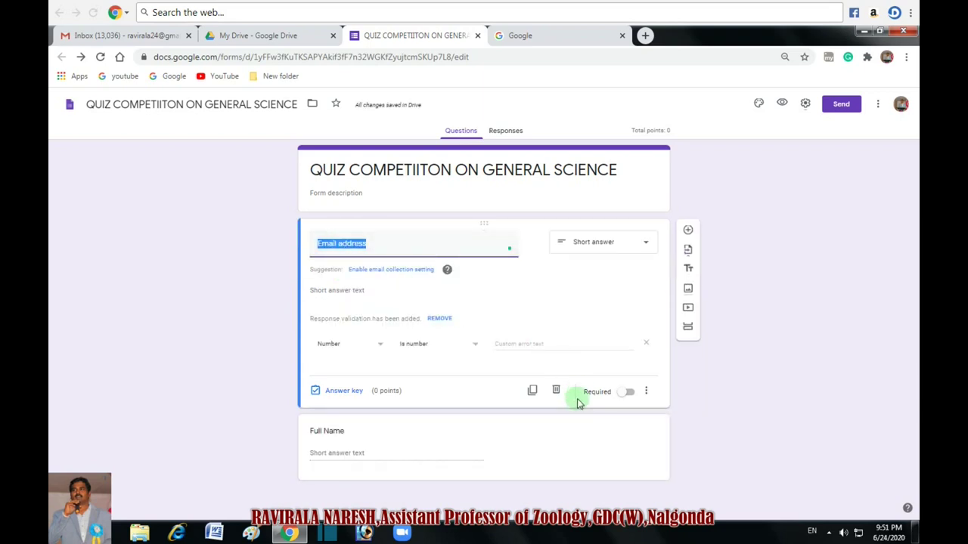
pyautogui.click(620, 394)
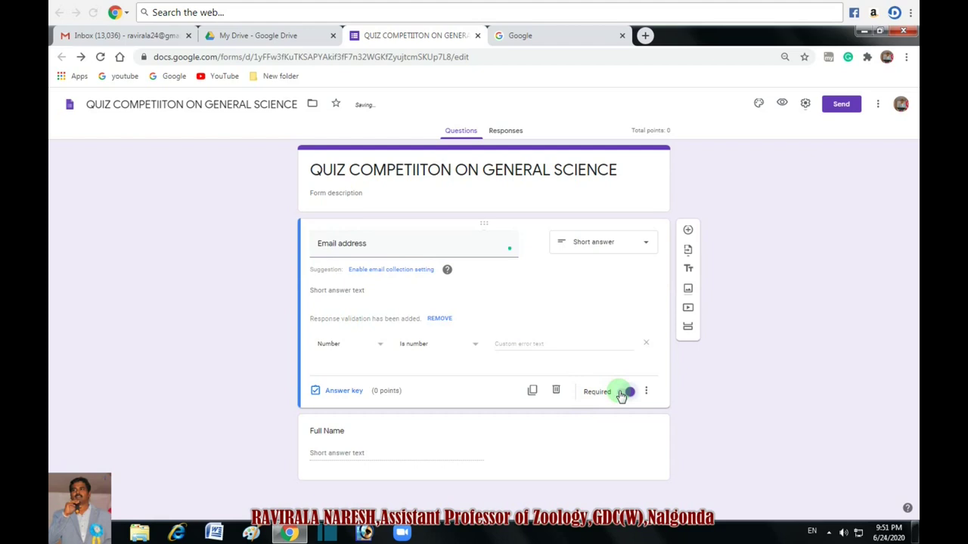
pyautogui.click(226, 269)
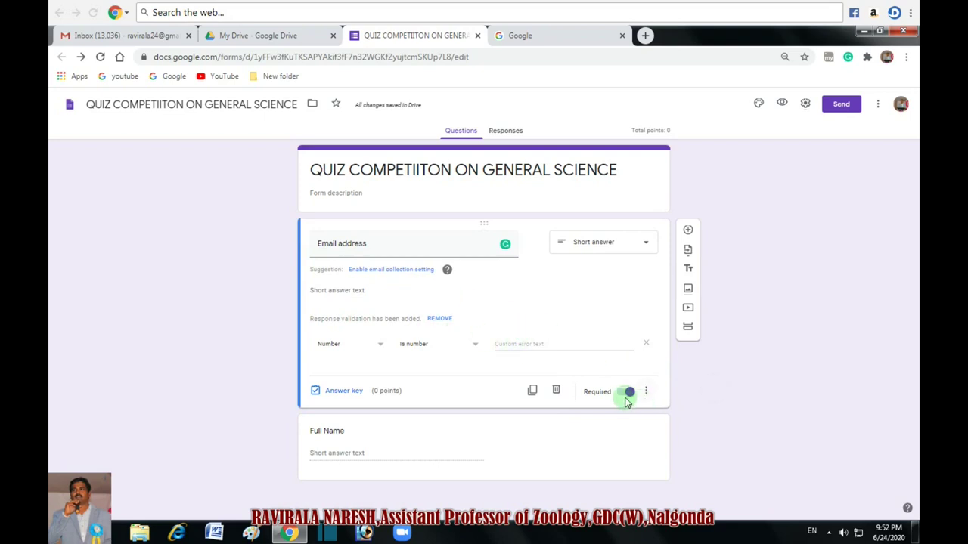
# Make the "Full Name" question required
pyautogui.click(360, 430)
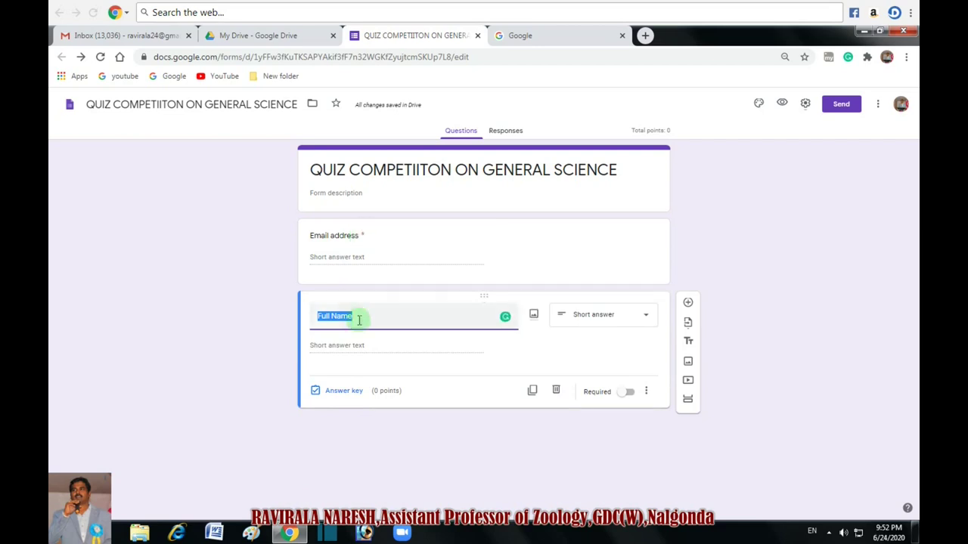
pyautogui.click(622, 395)
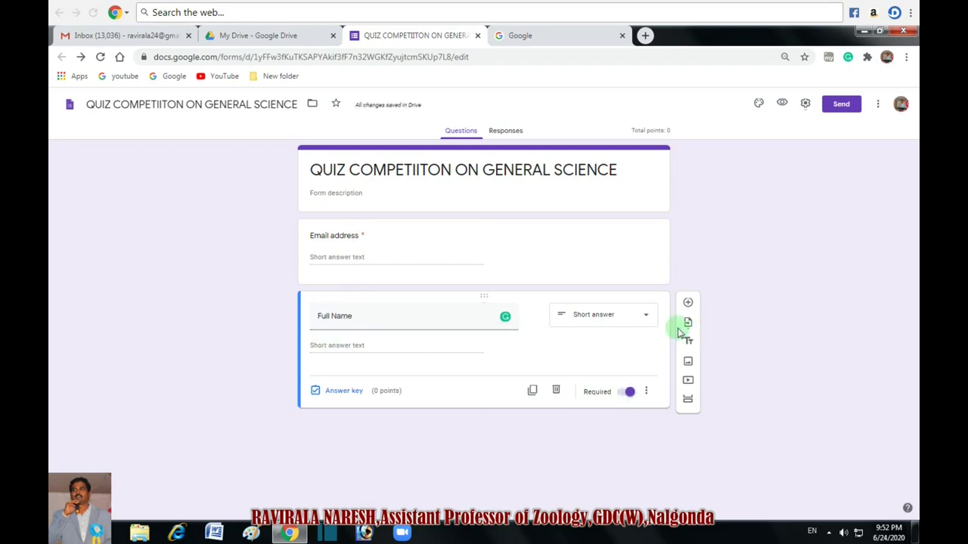
# Add a required Short answer question titled "Designation" below the "Full Name" question
pyautogui.click(687, 305)
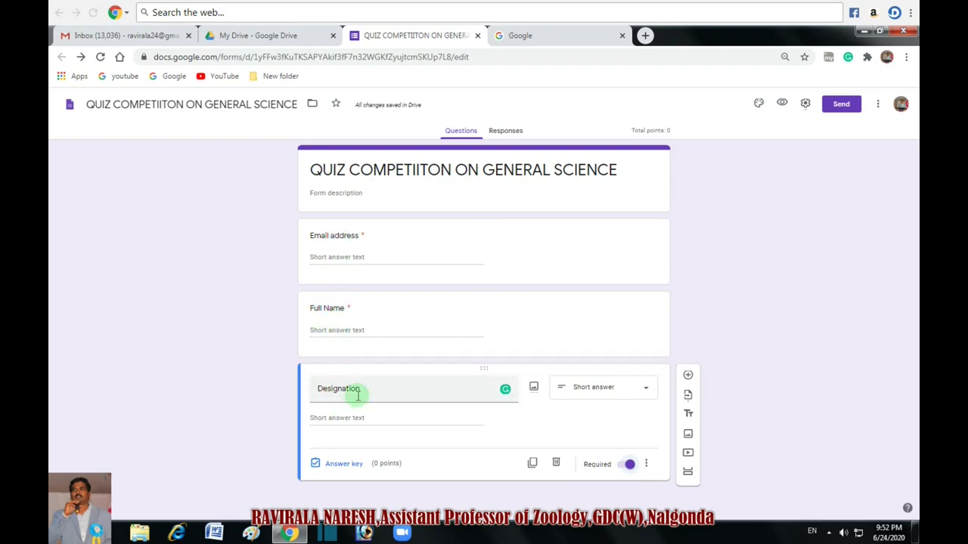
pyautogui.click(319, 389)
pyautogui.click(318, 389)
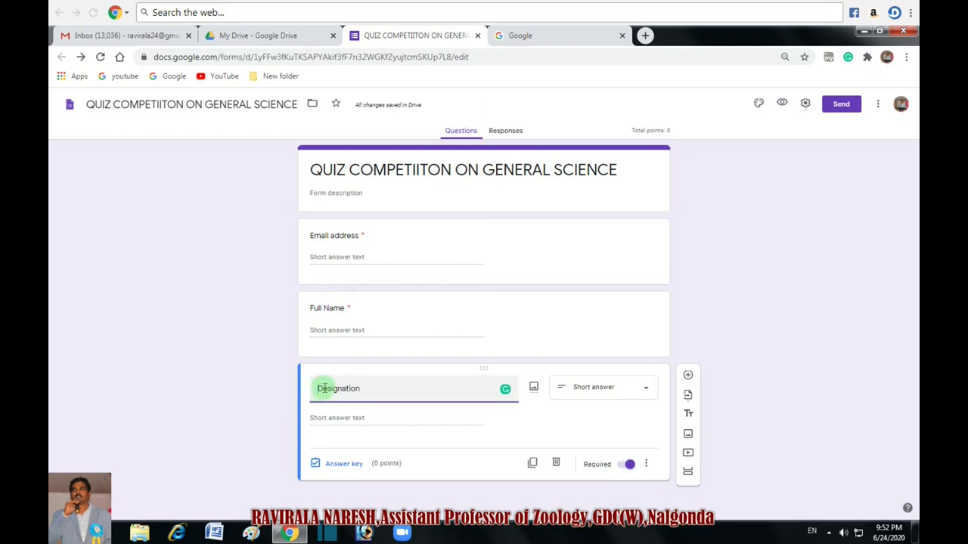
pyautogui.click(242, 346)
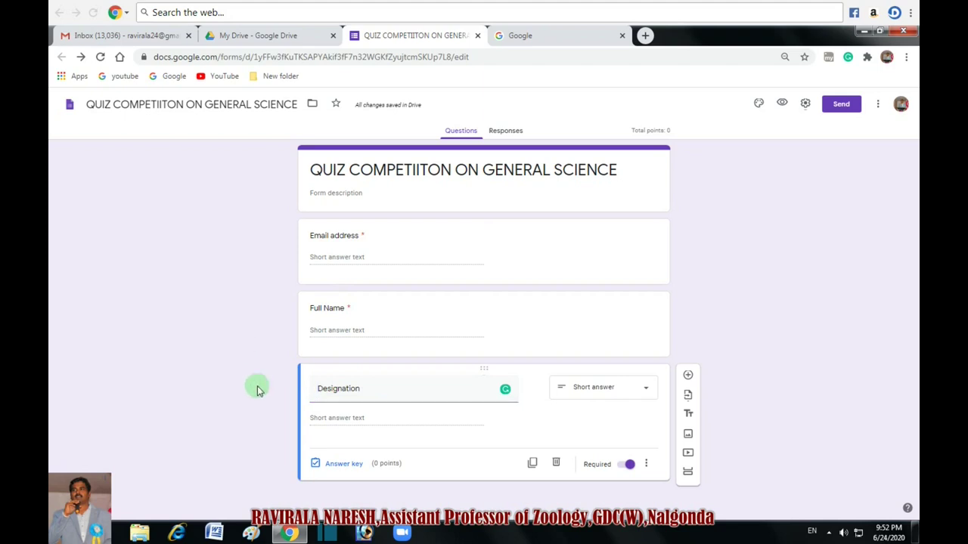
# Add a new question below "Designation", keeping Multiple choice as its type
pyautogui.click(688, 377)
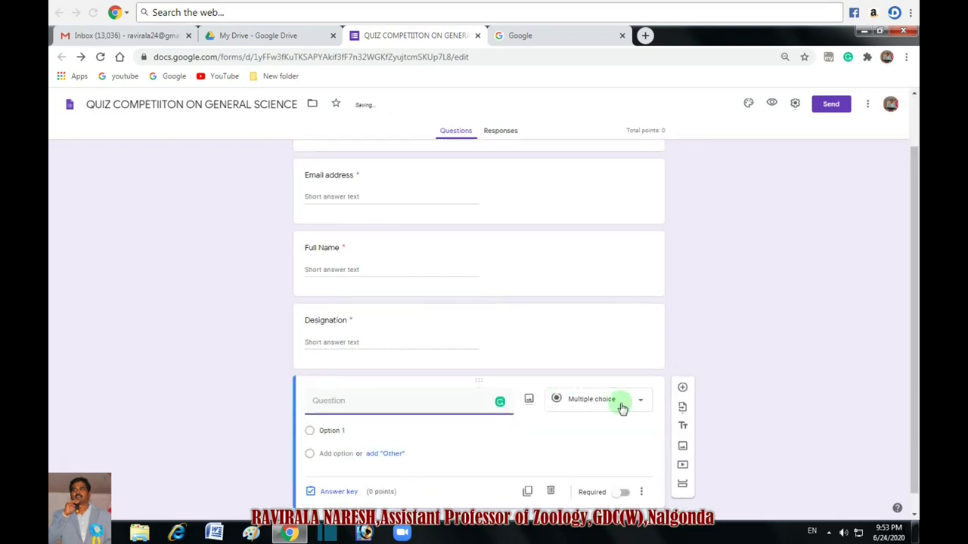
pyautogui.click(622, 408)
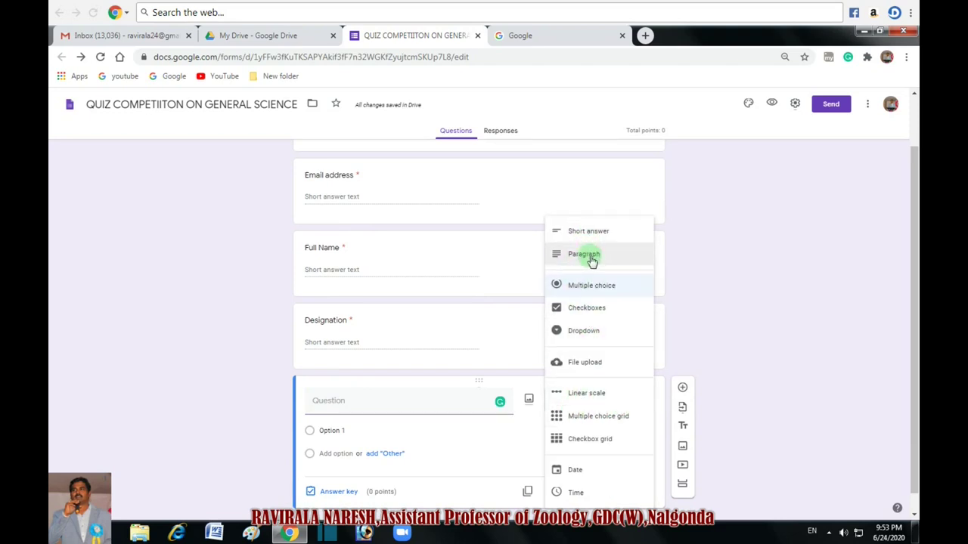
pyautogui.click(703, 319)
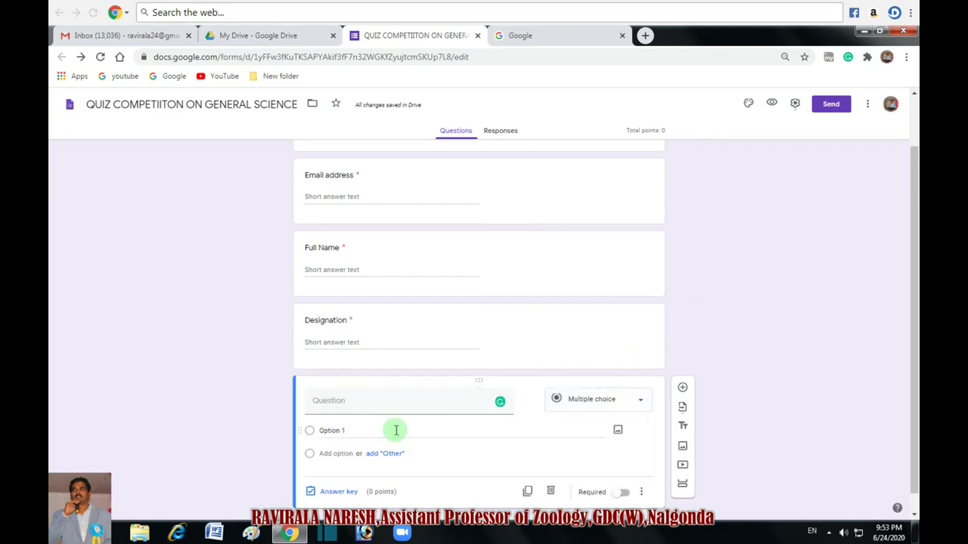
# Open the QUESTION PAPER Word document from the desktop and copy "గాలిలో అధికంగా ఉండేది?" into the new form question's title
pyautogui.click(864, 30)
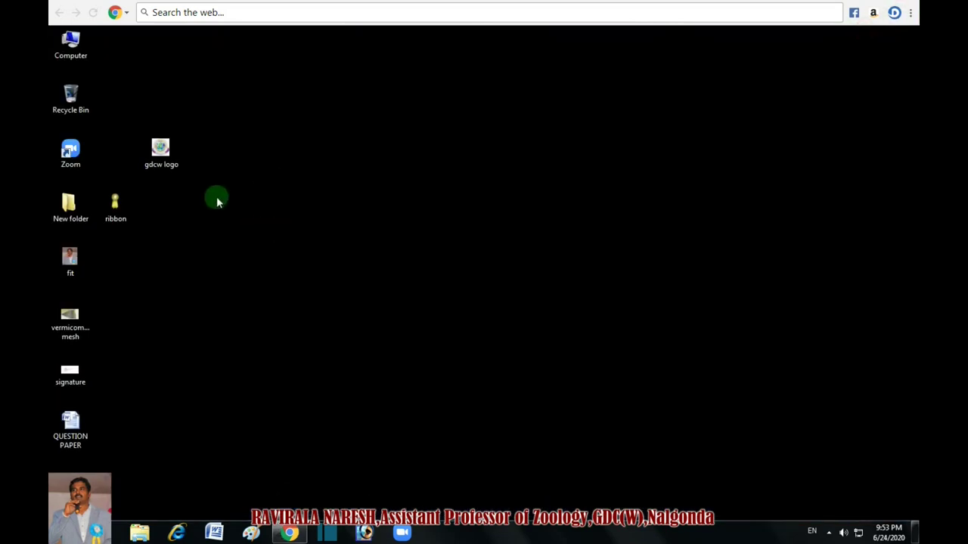
pyautogui.click(73, 421)
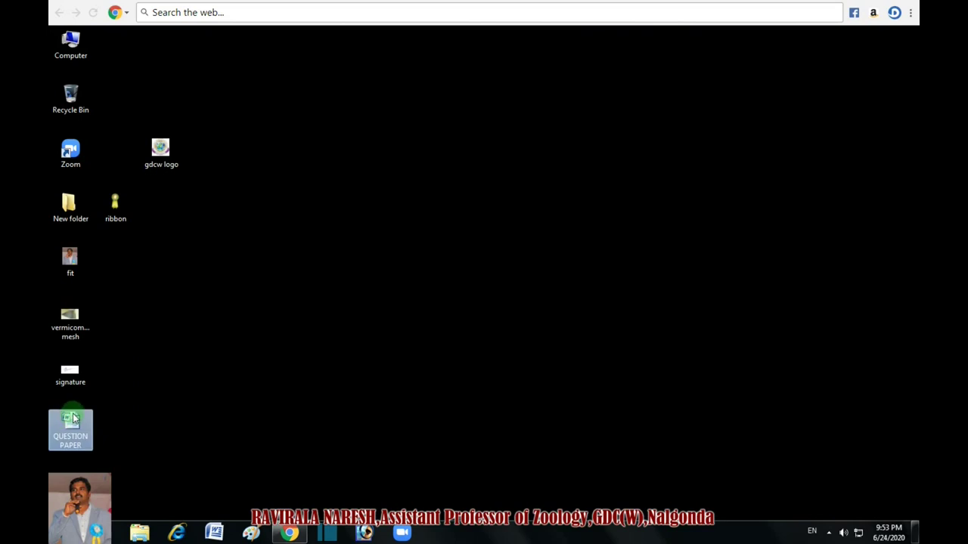
pyautogui.doubleClick(77, 422)
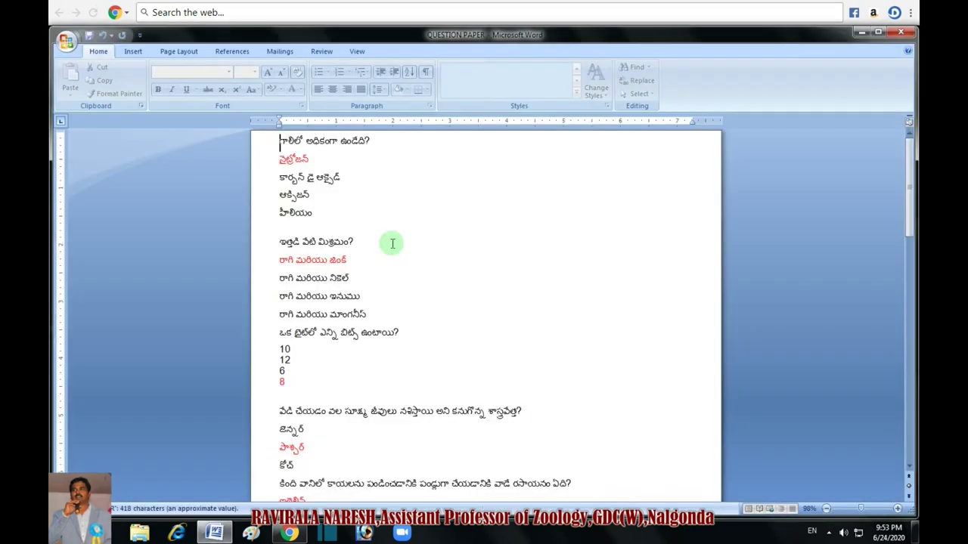
pyautogui.moveTo(277, 139); pyautogui.dragTo(384, 142)
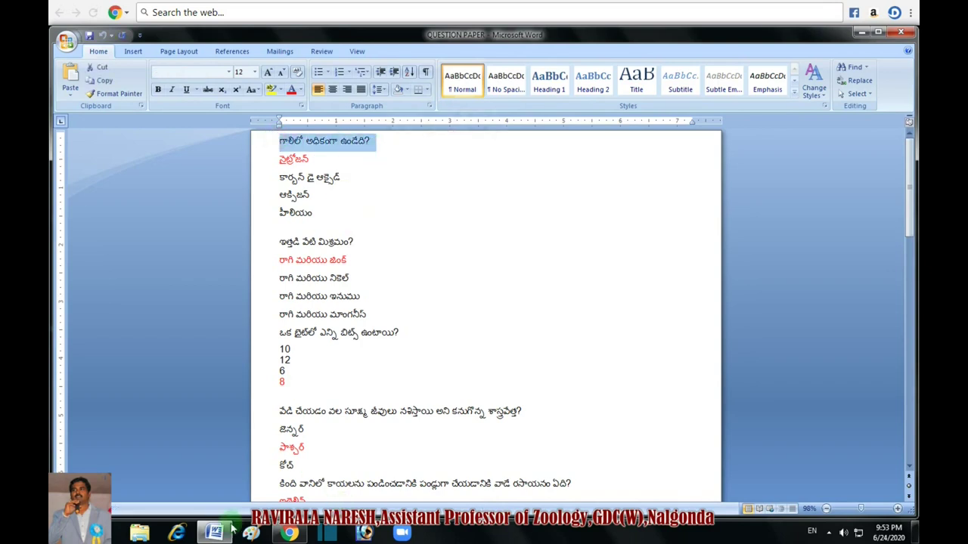
pyautogui.click(290, 532)
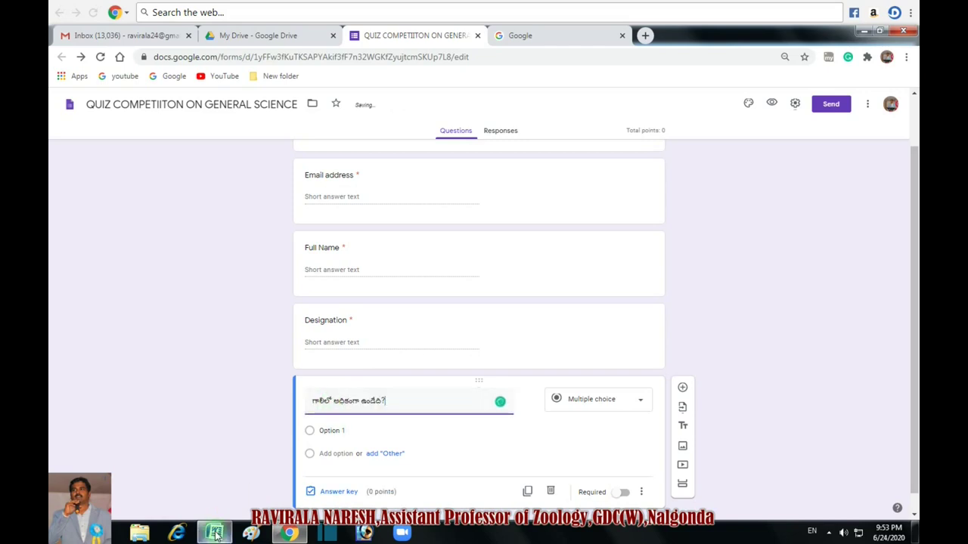
# Copy the answer "నైట్రోజన్" from the Word question paper into the question's first option
pyautogui.click(214, 533)
pyautogui.moveTo(282, 160); pyautogui.dragTo(315, 158)
pyautogui.hotkey('ctrl', 'c')
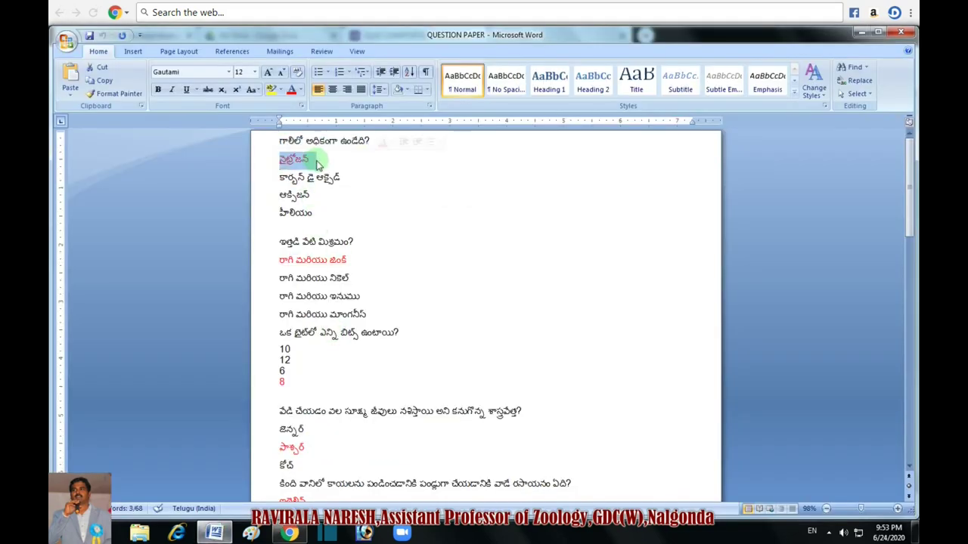
pyautogui.click(290, 533)
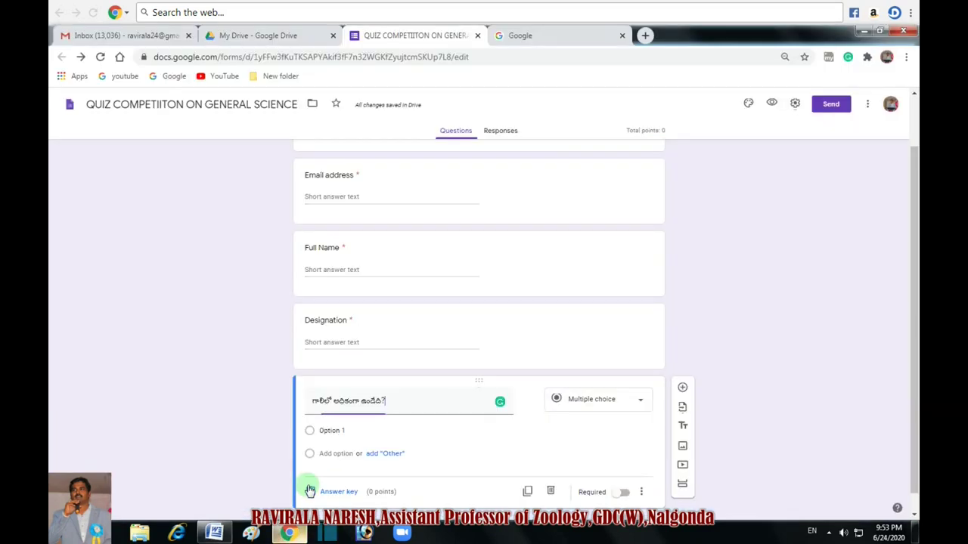
pyautogui.hotkey('ctrl', 'v')
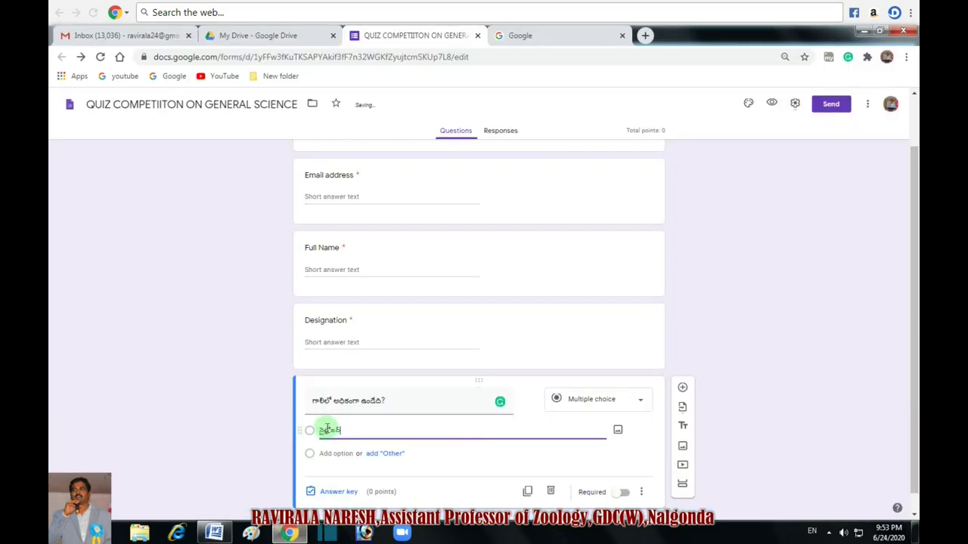
# Copy "కార్బన్ డై ఆక్సైడ్" from the Word question paper and add it as the question's second option
pyautogui.click(214, 534)
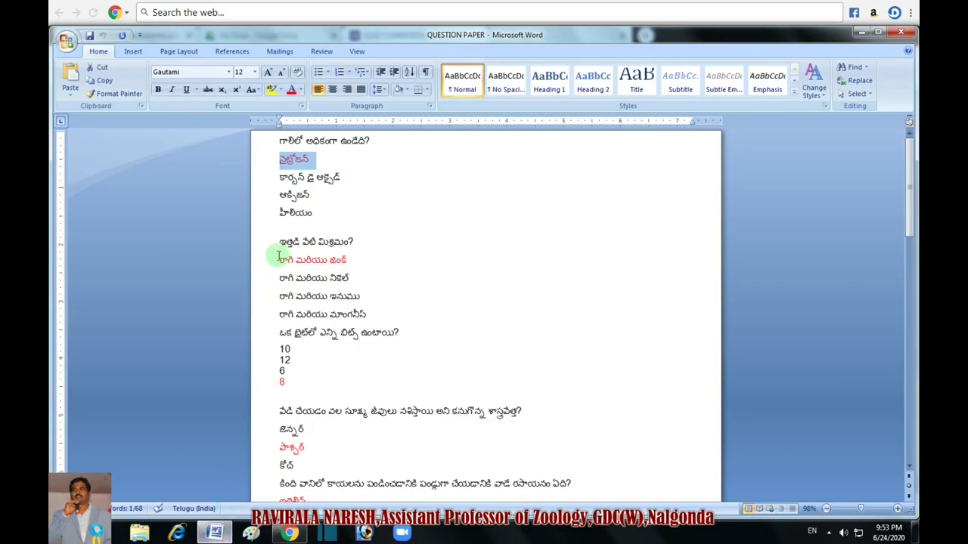
pyautogui.moveTo(278, 177); pyautogui.dragTo(348, 179)
pyautogui.hotkey('ctrl', 'c')
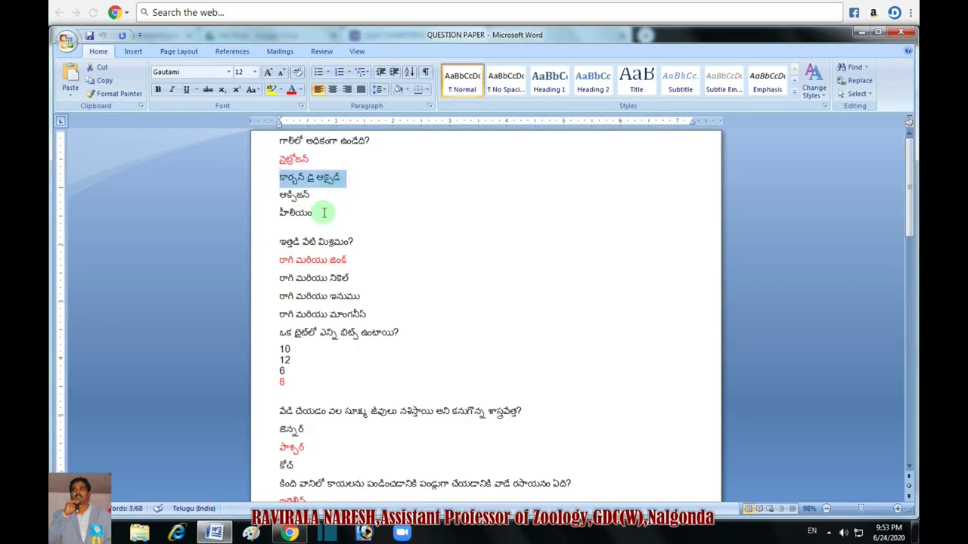
pyautogui.click(290, 534)
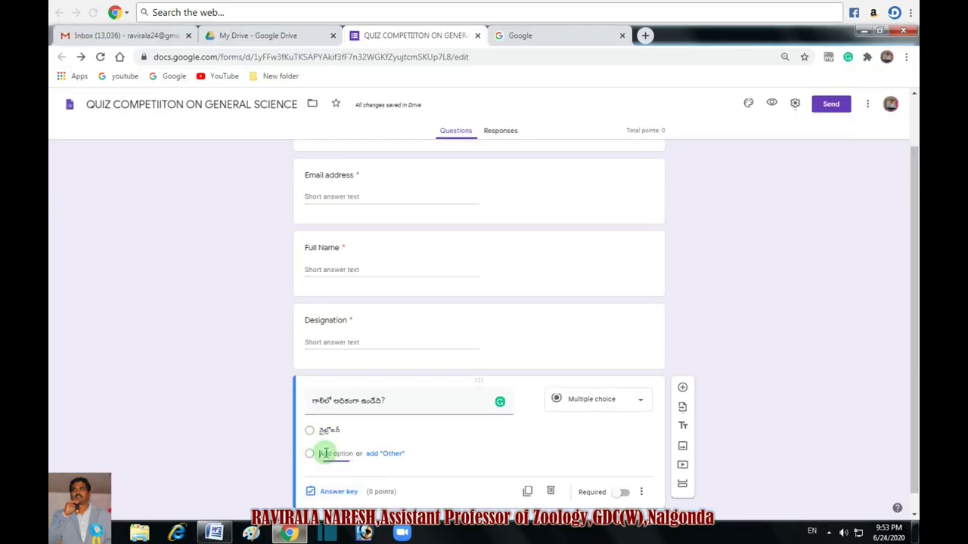
pyautogui.click(326, 454)
pyautogui.hotkey('ctrl', 'v')
# Copy "ఆక్సిజన్" from the Word question paper and add it as the question's third option
pyautogui.click(214, 533)
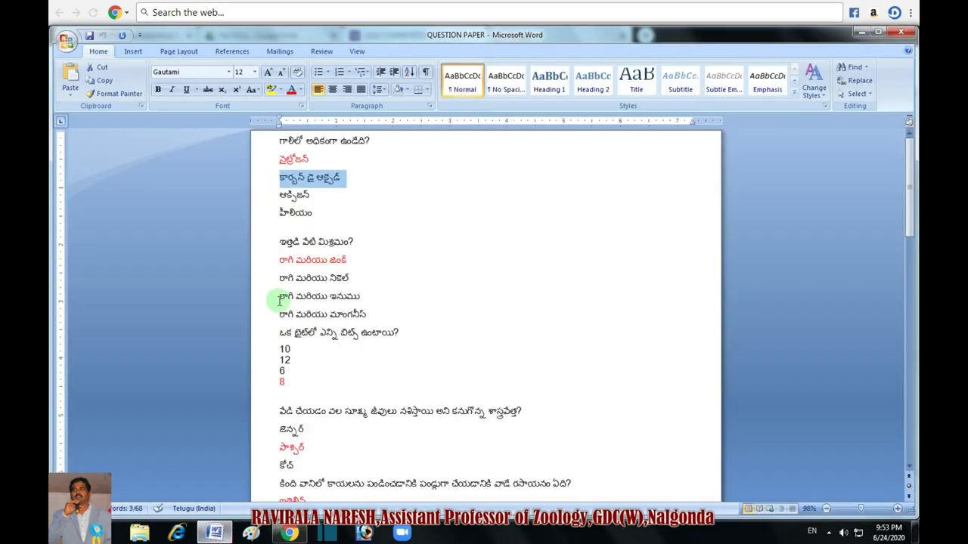
pyautogui.moveTo(278, 195); pyautogui.dragTo(314, 195)
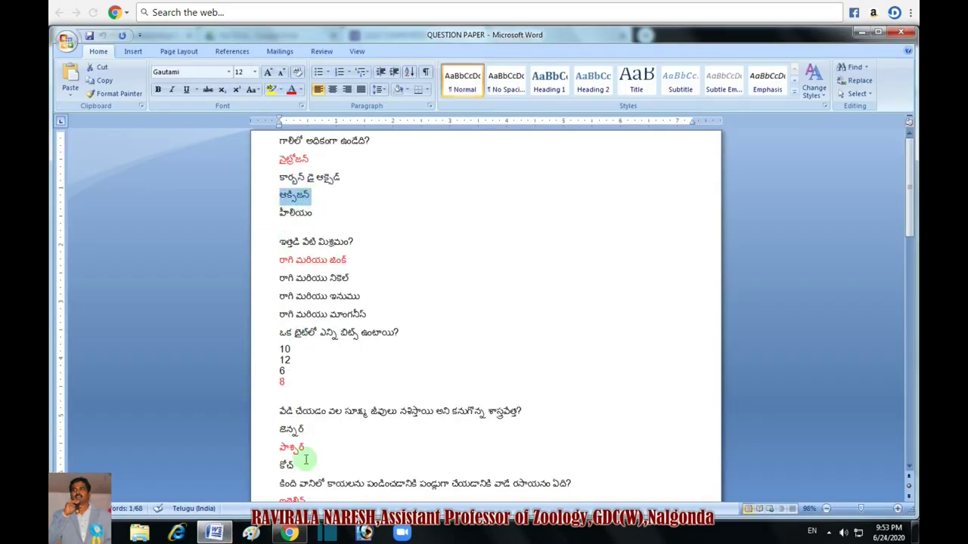
pyautogui.click(289, 534)
pyautogui.click(325, 477)
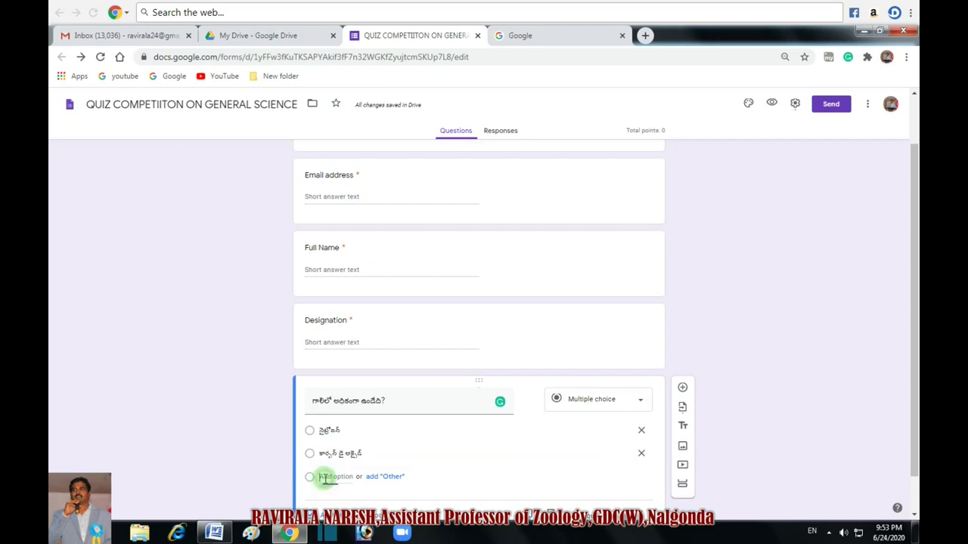
pyautogui.write('ఆక్సిజన్')
# Copy "హీలియం" from the Word question paper and add it as the question's fourth option
pyautogui.click(214, 533)
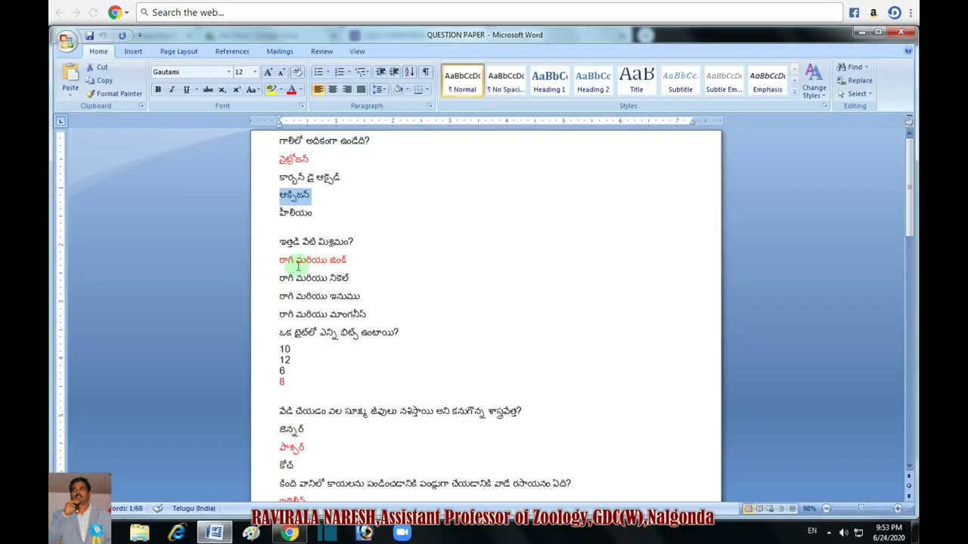
pyautogui.moveTo(278, 214); pyautogui.dragTo(312, 213)
pyautogui.hotkey('ctrl', 'c')
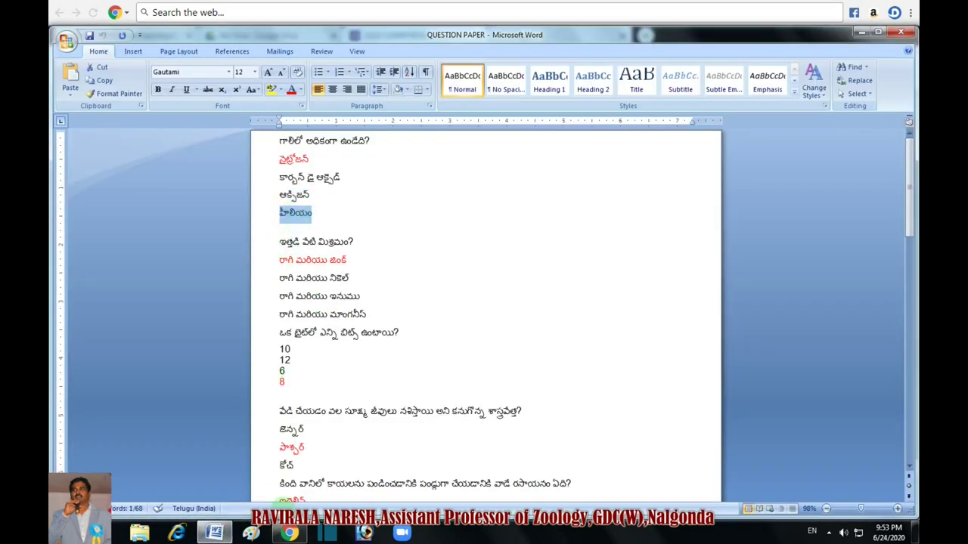
pyautogui.click(289, 533)
pyautogui.scroll(-2, 332, 484)
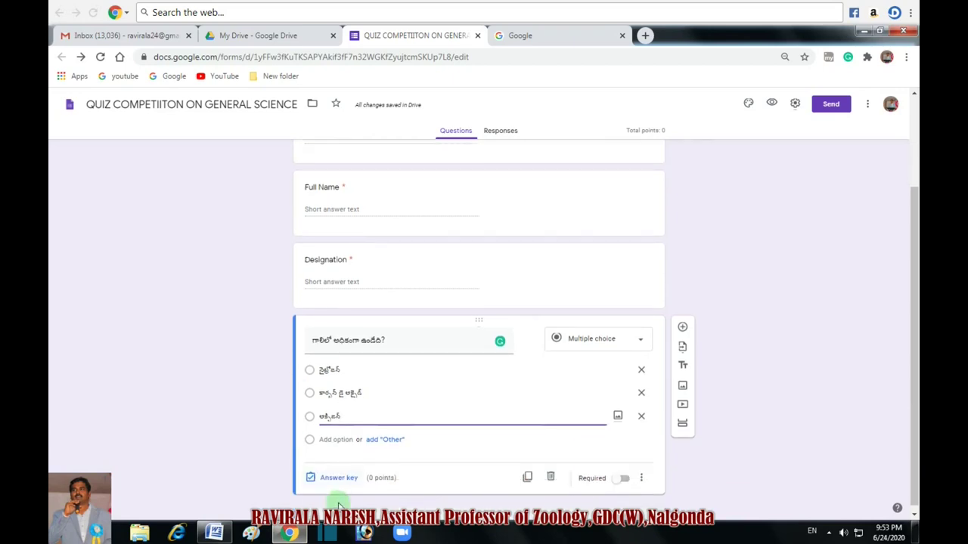
pyautogui.click(326, 439)
pyautogui.hotkey('ctrl', 'v')
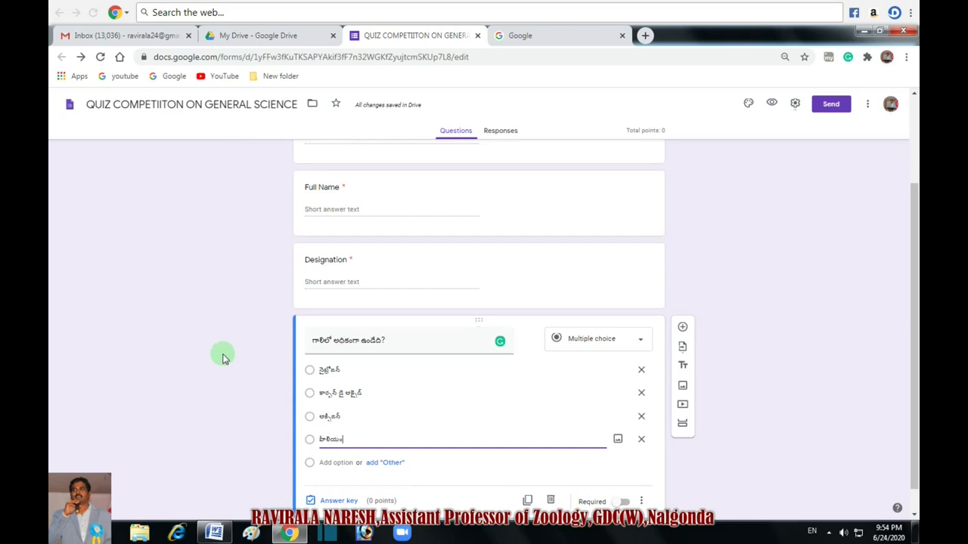
# Set the question's answer key to 1 point with "నైట్రోజన్" as the correct answer
pyautogui.click(339, 502)
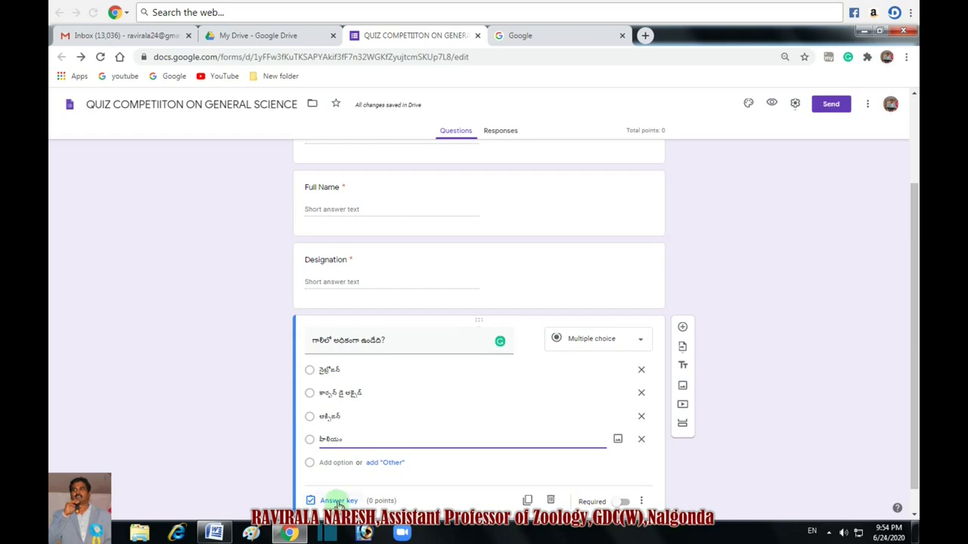
pyautogui.click(339, 502)
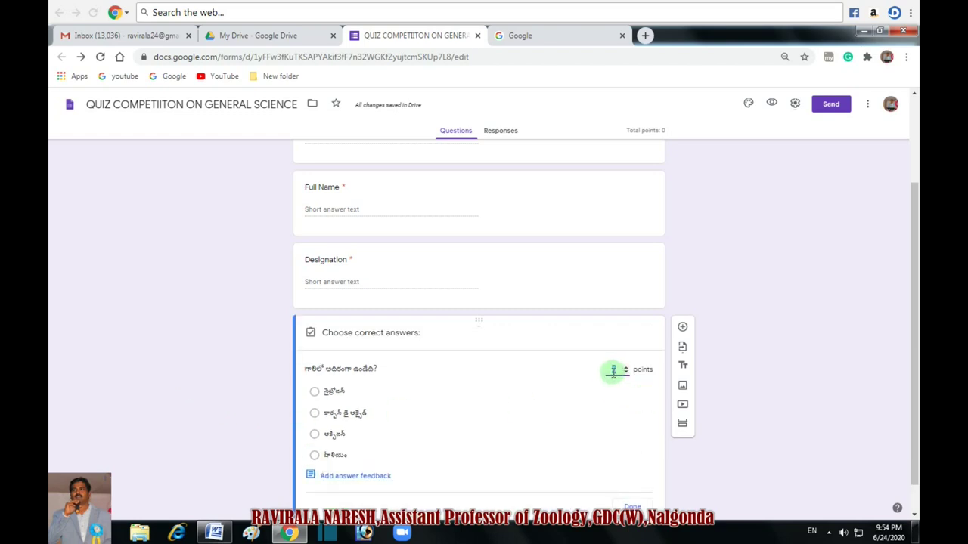
pyautogui.write('1')
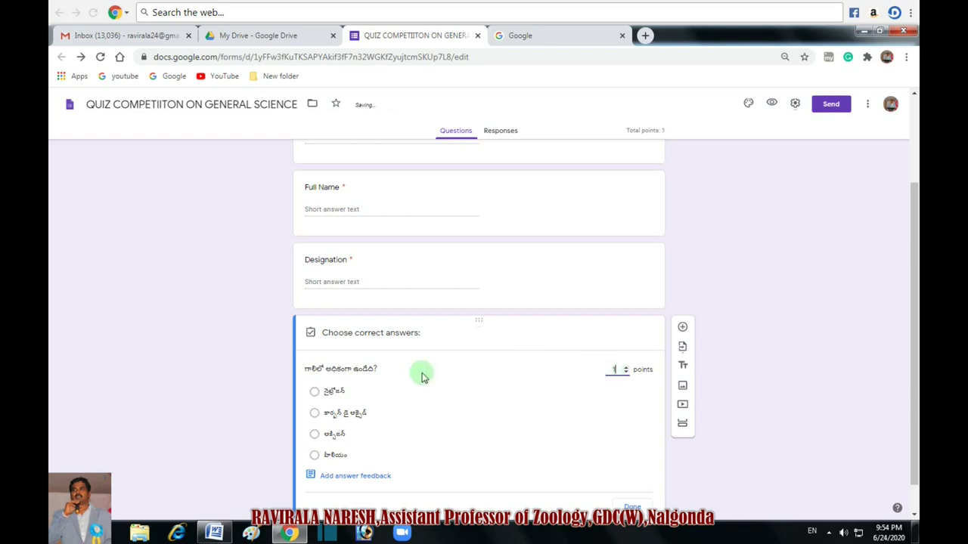
pyautogui.click(334, 395)
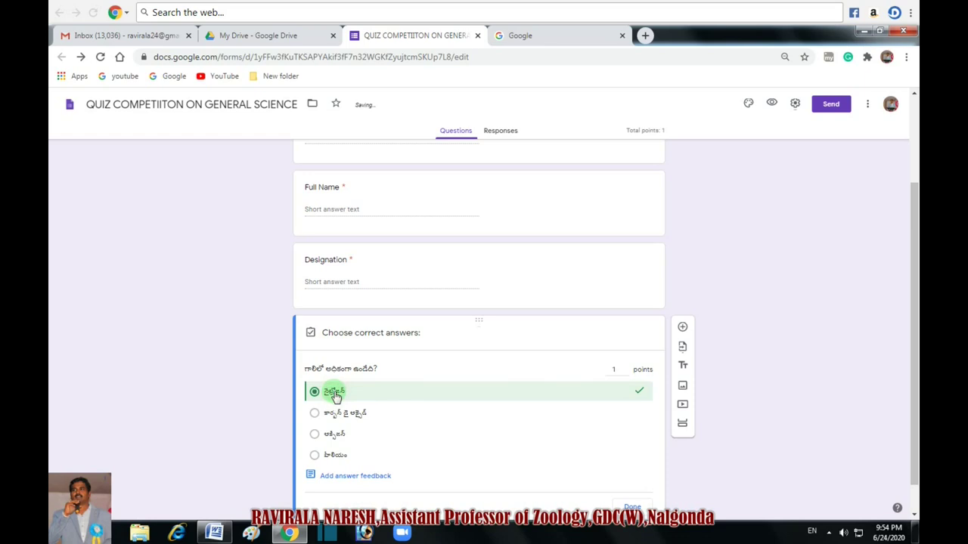
pyautogui.scroll(-1, 632, 461)
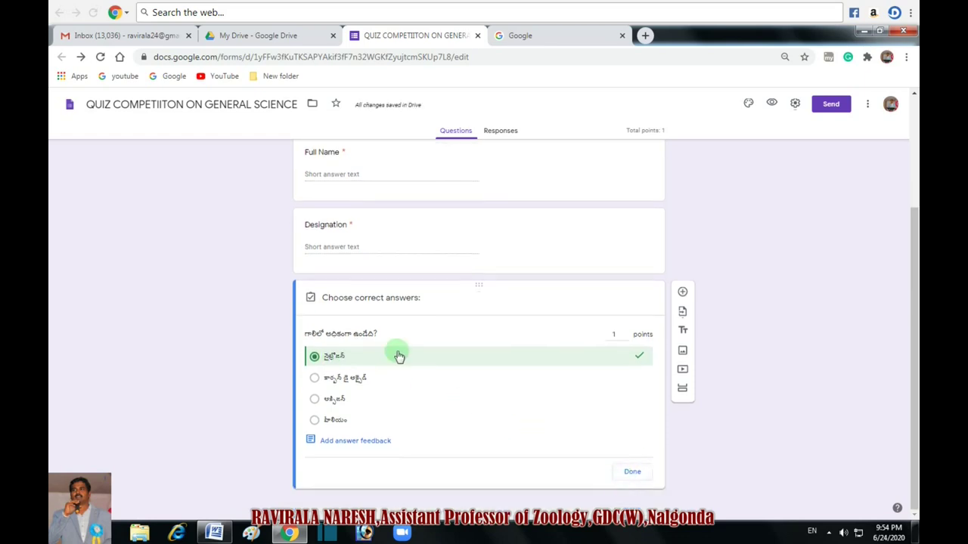
pyautogui.click(632, 471)
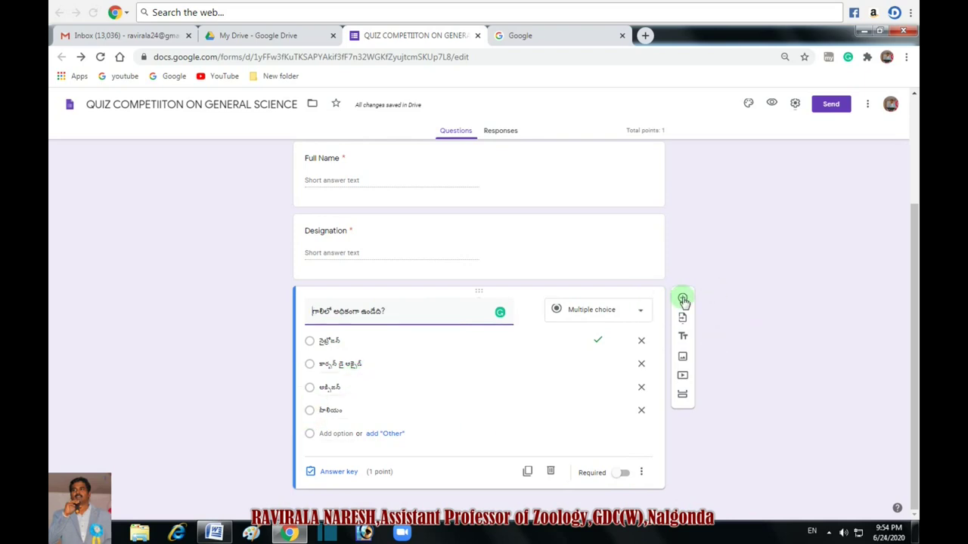
# Add a new multiple-choice question titled "ఇత్తడి వేటి మిశ్రమం?", copied from the Word question paper
pyautogui.click(680, 298)
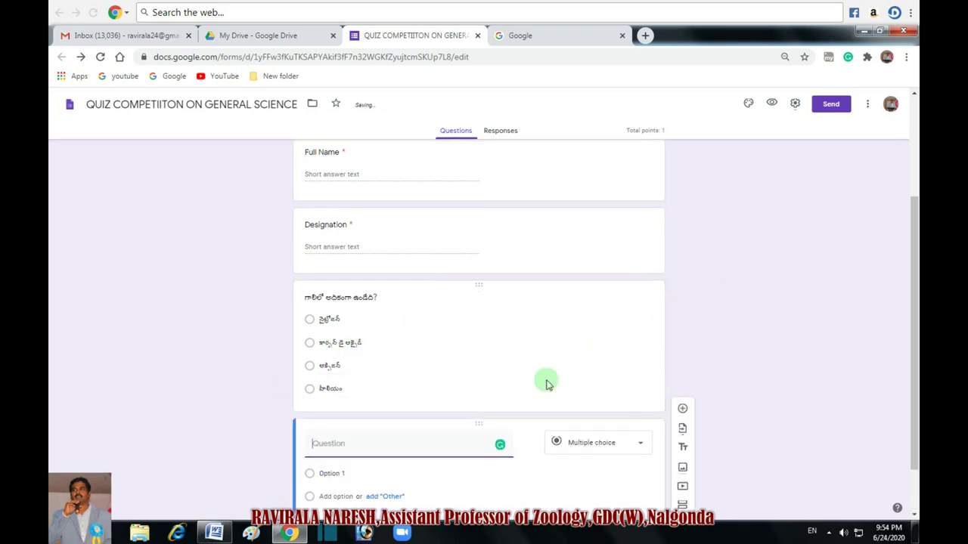
pyautogui.click(227, 534)
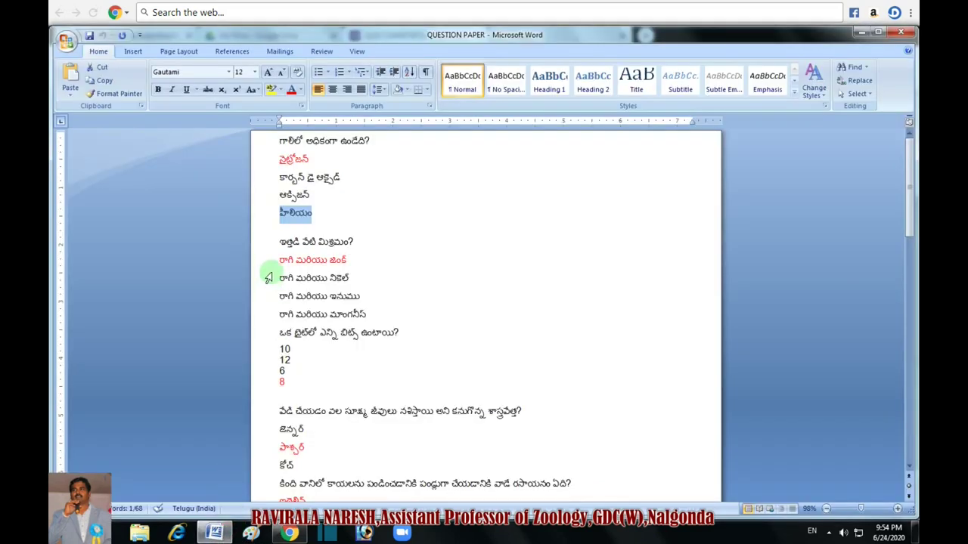
pyautogui.moveTo(279, 241); pyautogui.dragTo(344, 240)
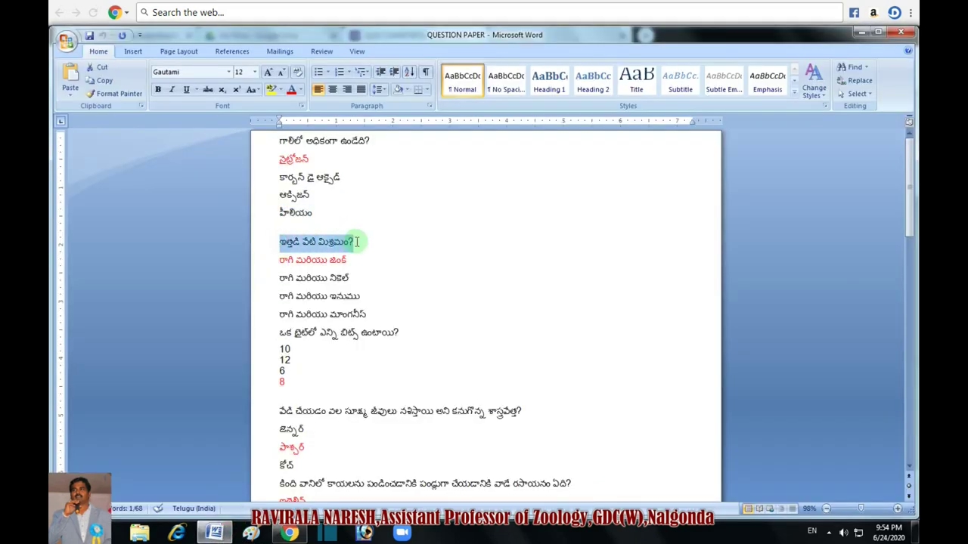
pyautogui.click(289, 533)
pyautogui.click(323, 448)
pyautogui.write('ఇత్తడి దేని మిశ్రమం?')
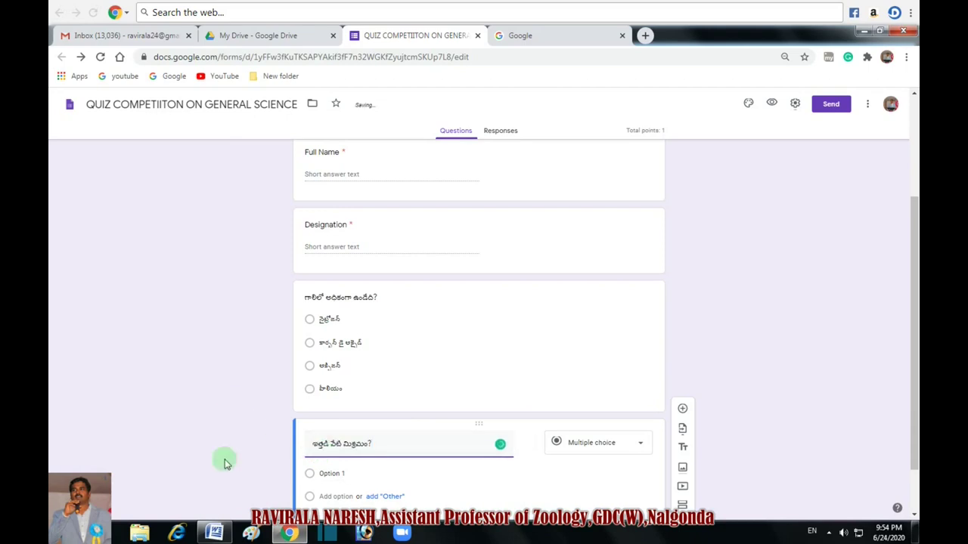
# Copy "రాగి మరియు జింక్" from the Word question paper and enter it as the new question's first option
pyautogui.click(214, 534)
pyautogui.moveTo(277, 259); pyautogui.dragTo(337, 260)
pyautogui.click(290, 534)
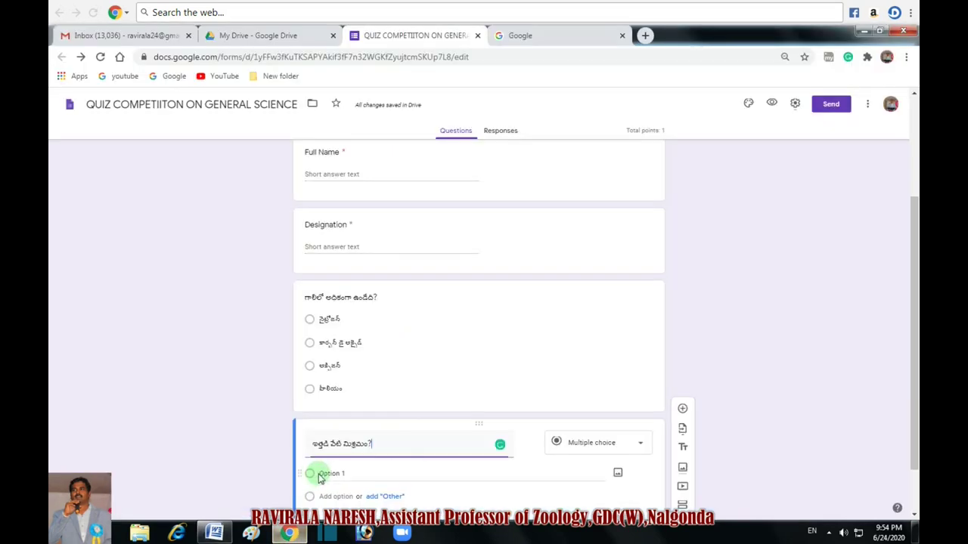
pyautogui.click(328, 474)
pyautogui.write('రాగి మరియు జింక్')
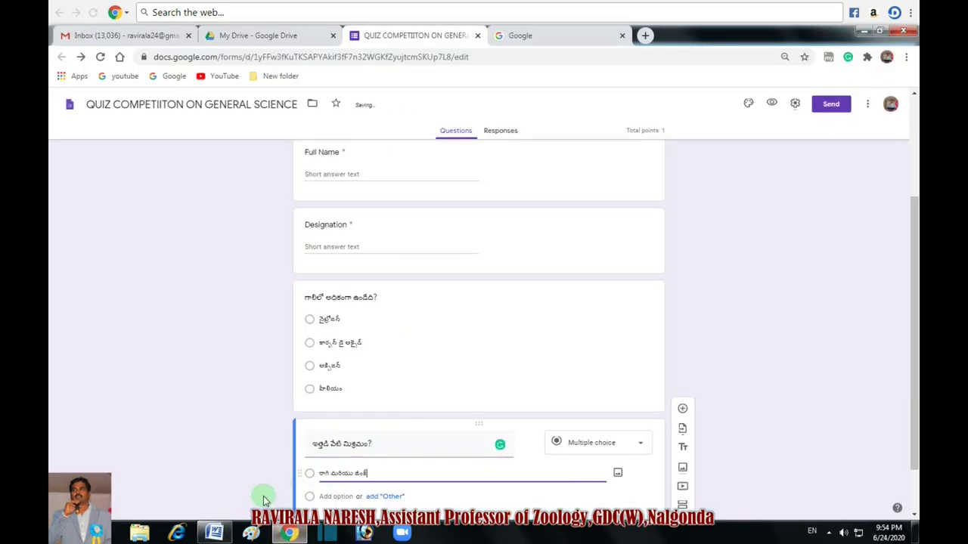
# Copy "రాగి మరియు నికెల్" from the Word question paper and add it as the second option of the brass question
pyautogui.click(215, 534)
pyautogui.moveTo(276, 278); pyautogui.dragTo(355, 278)
pyautogui.hotkey('ctrl', 'c')
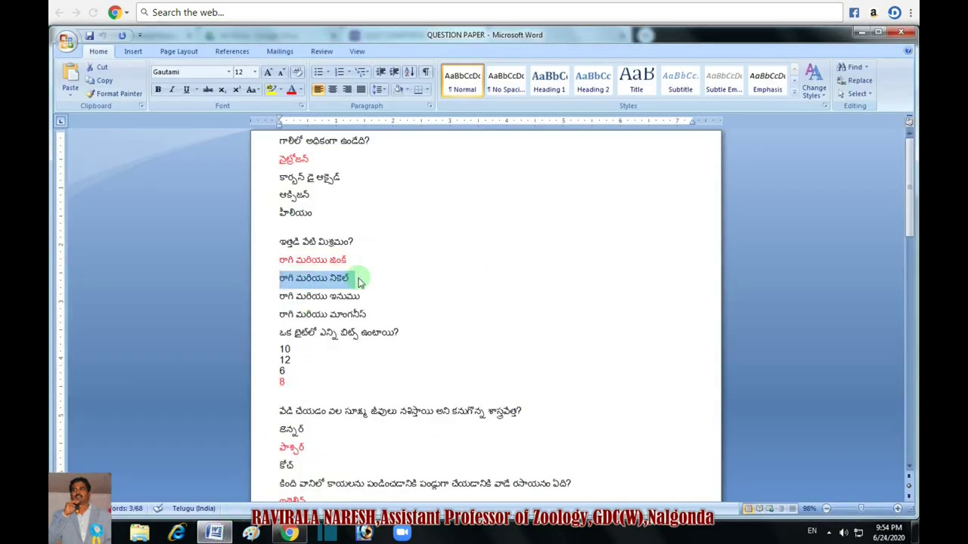
pyautogui.click(289, 534)
pyautogui.click(325, 496)
pyautogui.hotkey('ctrl', 'v')
# Copy "రాగి మరియు ఇనుము" from the Word question paper and add it as the third option of the brass question
pyautogui.click(215, 533)
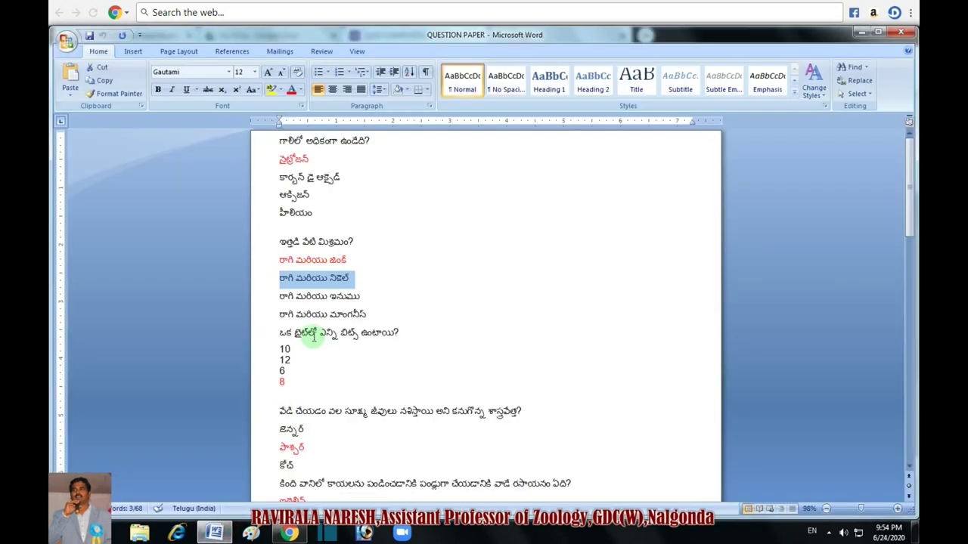
pyautogui.moveTo(278, 296); pyautogui.dragTo(359, 296)
pyautogui.hotkey('ctrl', 'c')
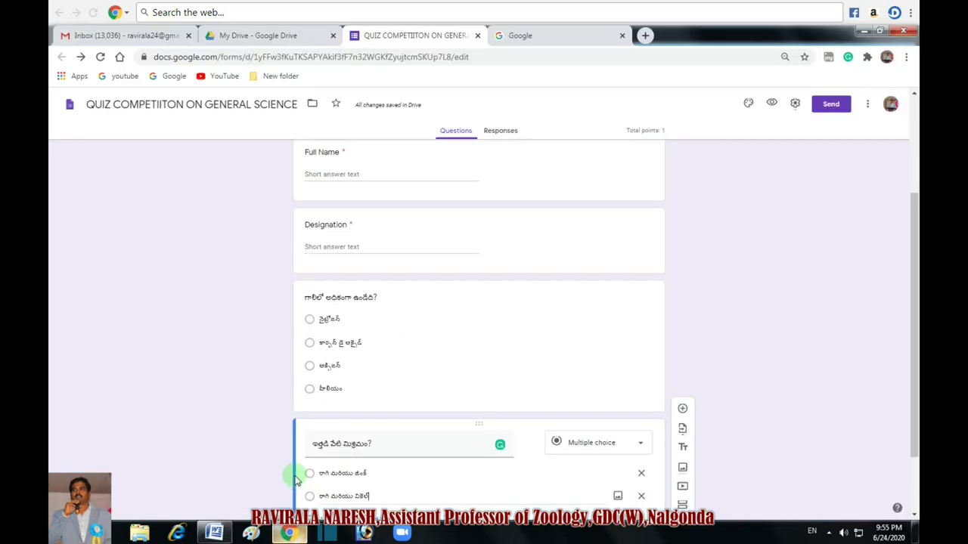
pyautogui.click(290, 534)
pyautogui.scroll(-1, 325, 450)
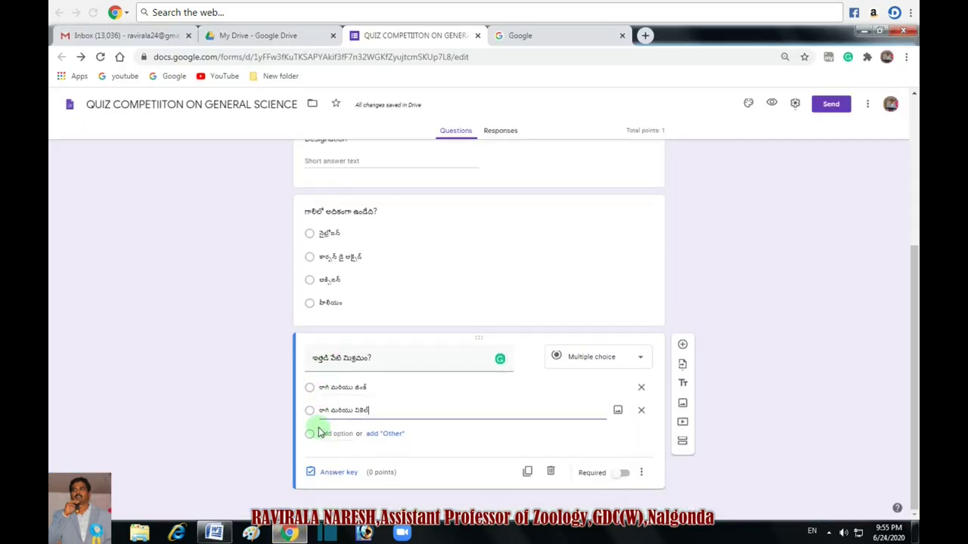
pyautogui.click(322, 434)
pyautogui.hotkey('ctrl', 'v')
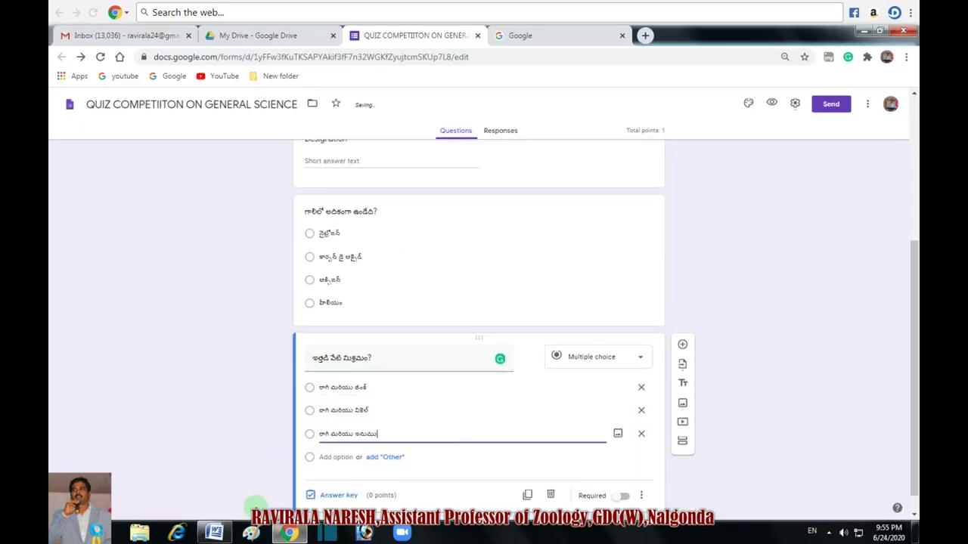
# Copy "రాగి మరియు మాంగనీస్" from the Word question paper and add it as the fourth option of the brass question
pyautogui.click(215, 534)
pyautogui.moveTo(279, 315); pyautogui.dragTo(366, 314)
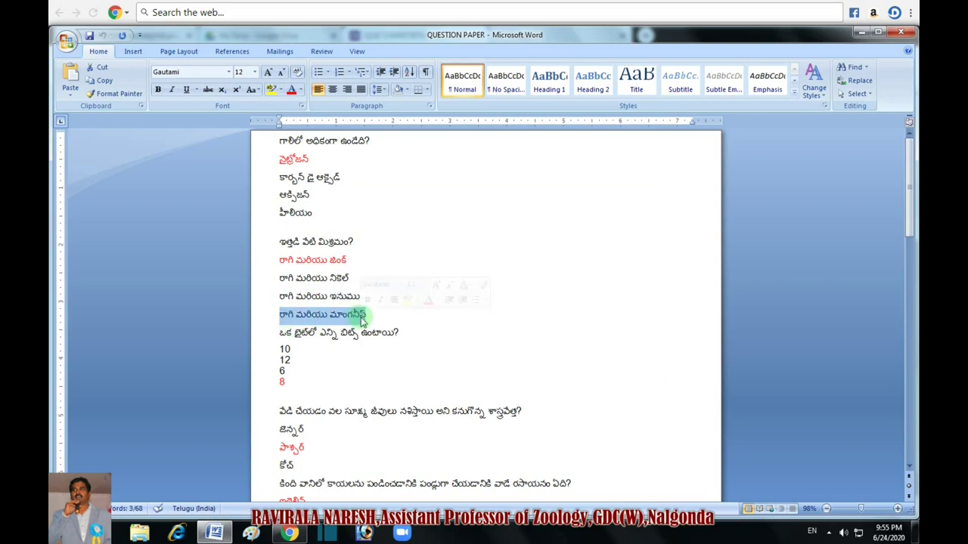
pyautogui.click(289, 534)
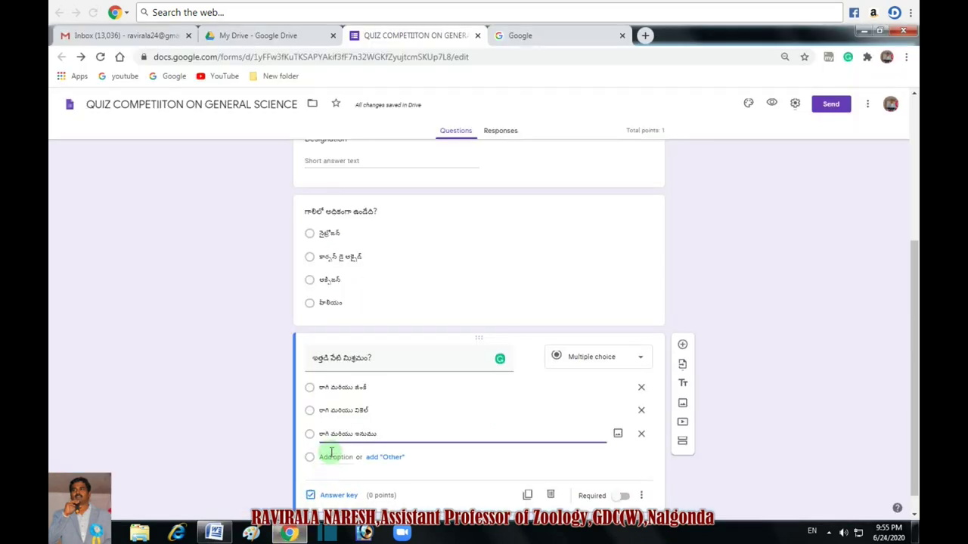
pyautogui.click(328, 457)
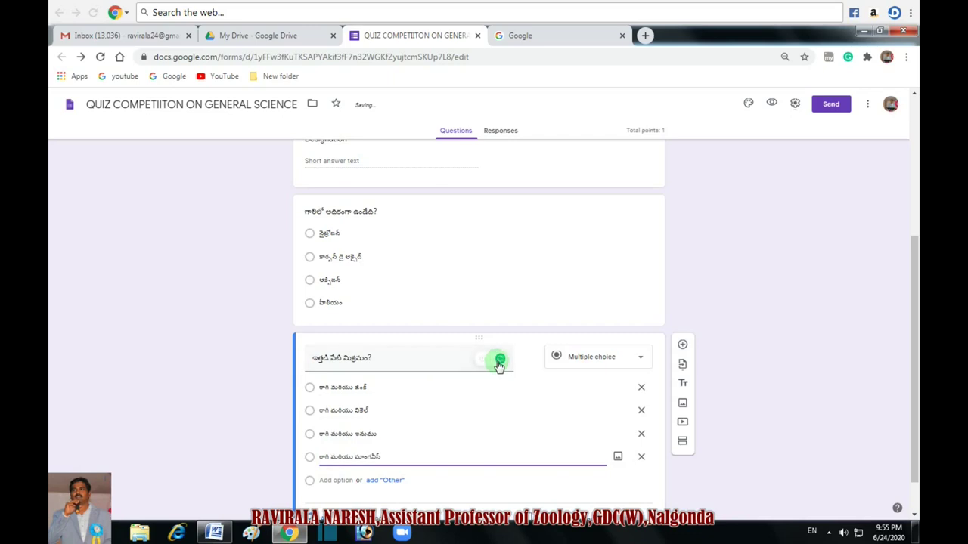
# Set the brass question's answer key to 1 point with "రాగి మరియు జింక్" as the correct answer
pyautogui.click(338, 473)
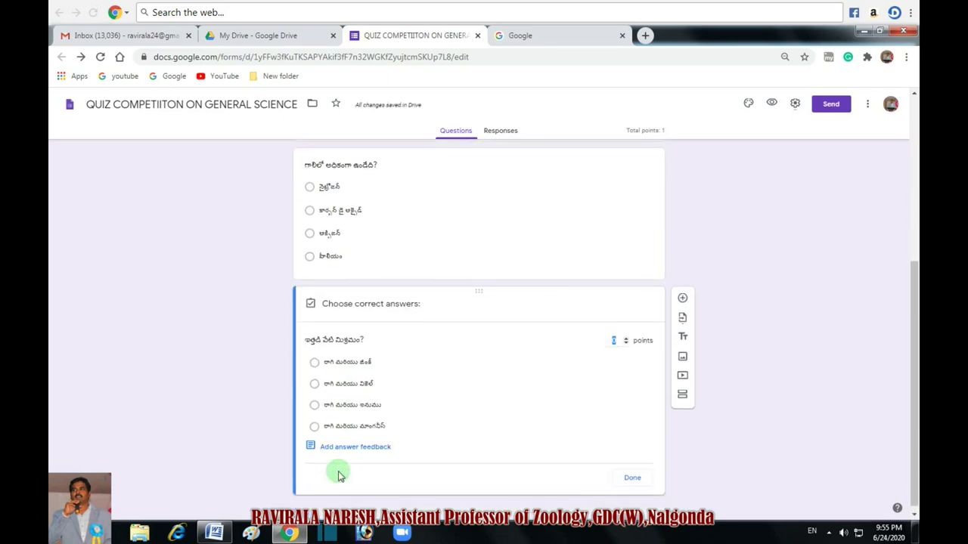
pyautogui.click(603, 349)
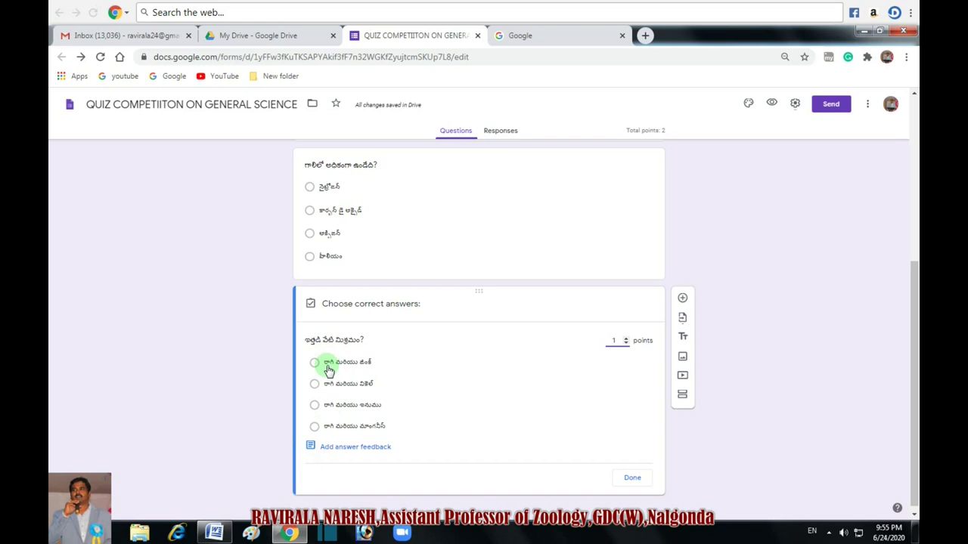
pyautogui.click(329, 366)
pyautogui.click(624, 481)
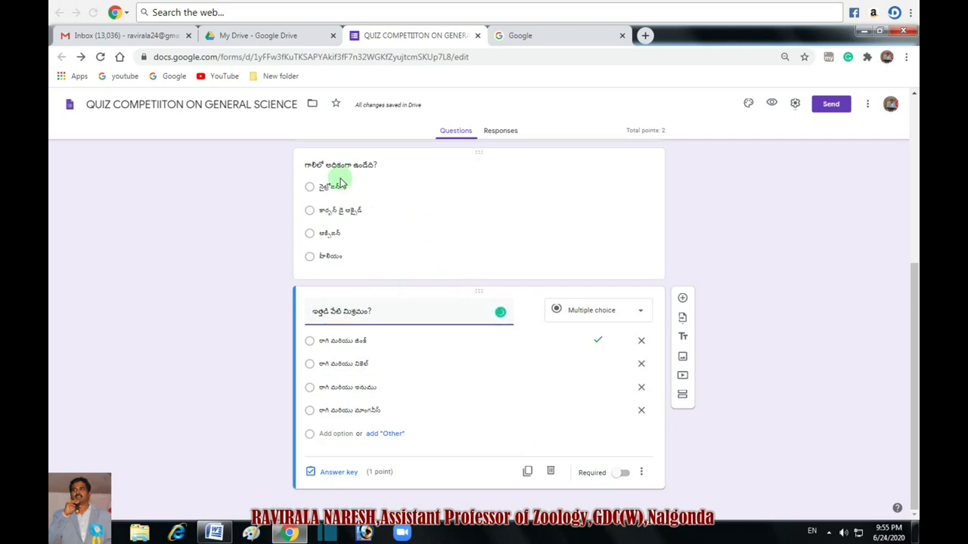
# Search the form's add-on marketplace for Certify'em and open its details page
pyautogui.scroll(2, 381, 234)
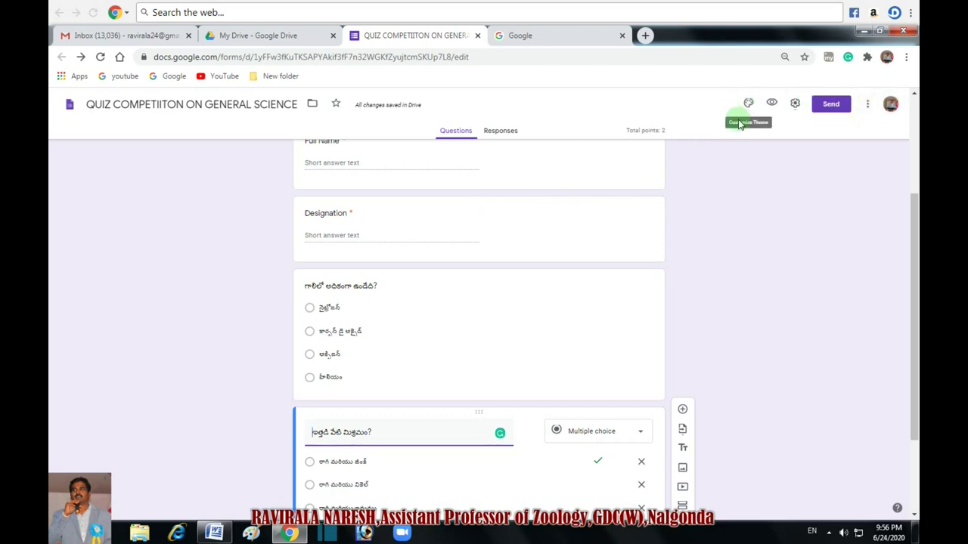
pyautogui.click(867, 108)
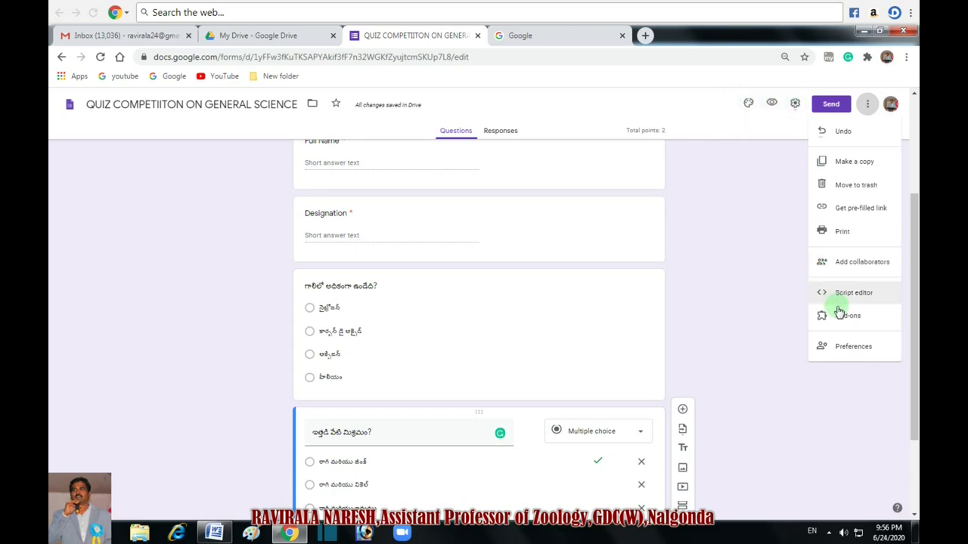
pyautogui.click(896, 311)
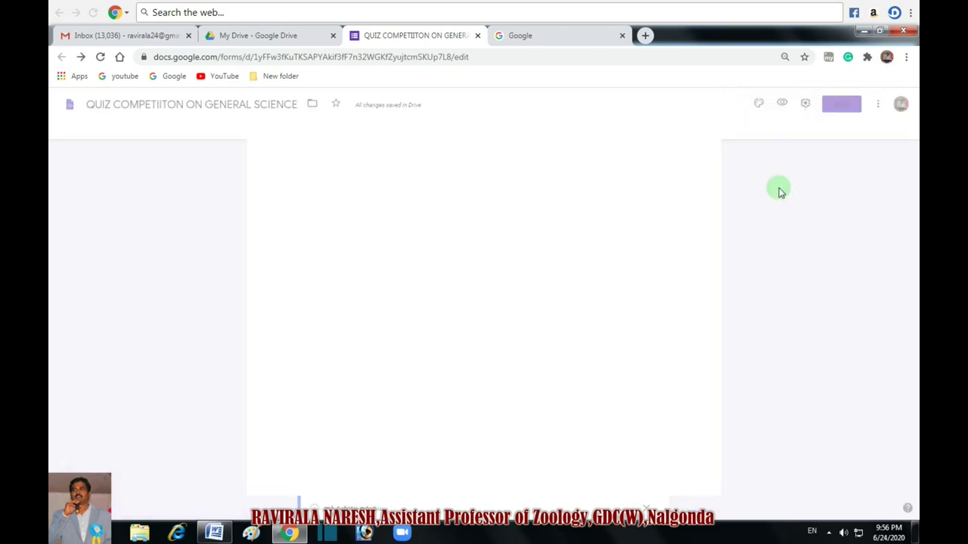
pyautogui.click(520, 129)
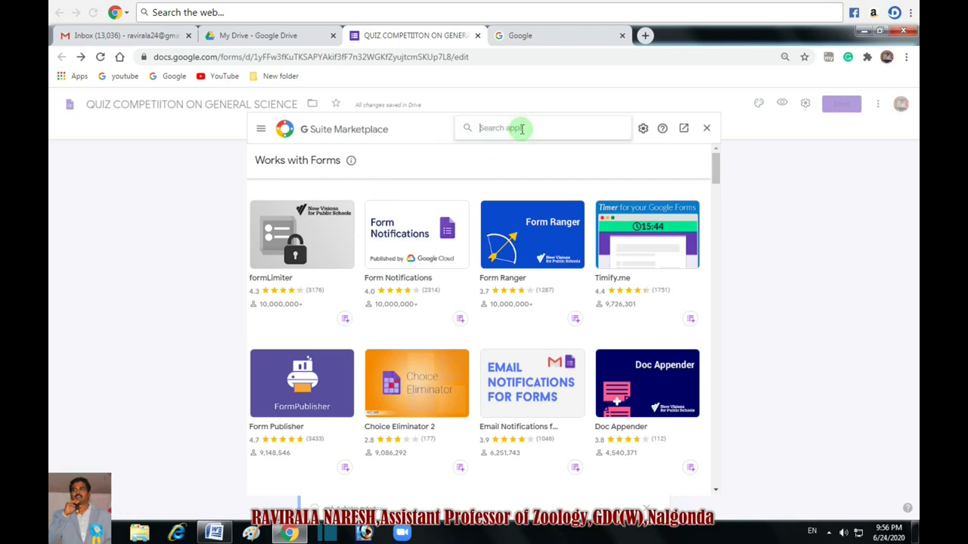
pyautogui.write('cert')
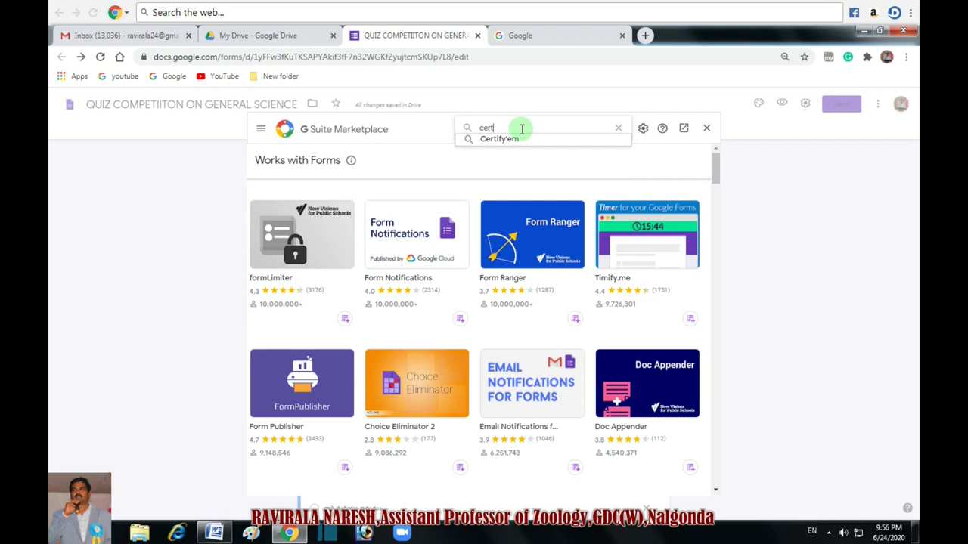
pyautogui.click(515, 140)
pyautogui.click(317, 263)
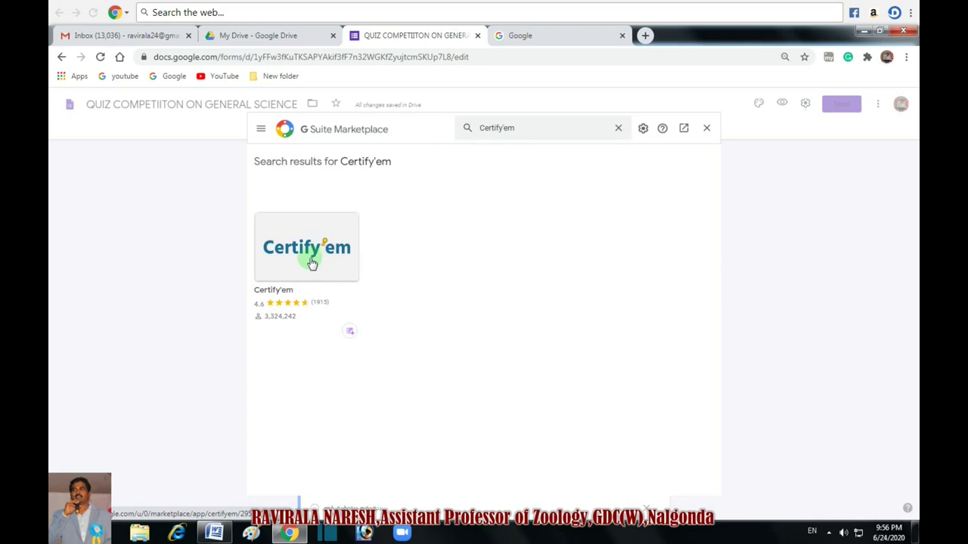
pyautogui.click(310, 261)
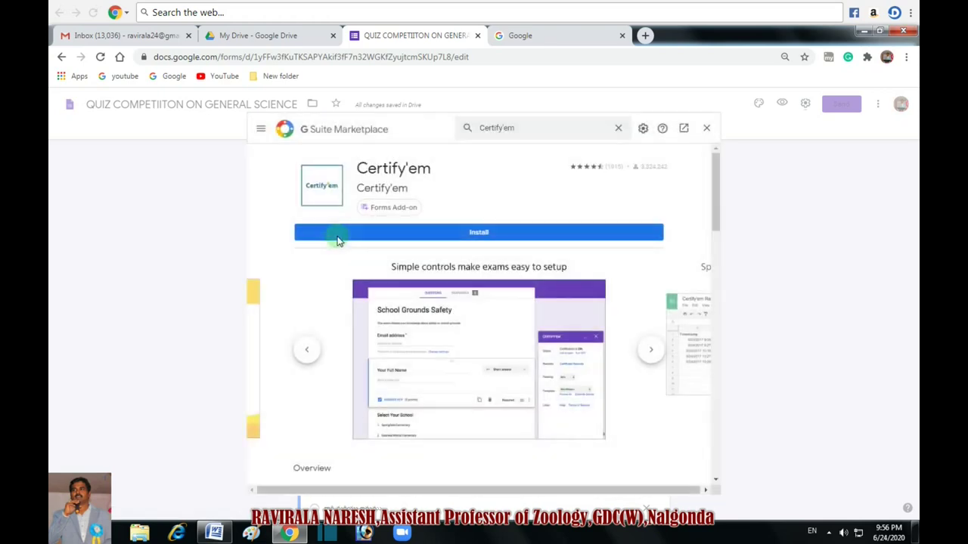
# Install the Certify'em add-on with the existing Google account, allow its requested access, and return to the form
pyautogui.click(485, 233)
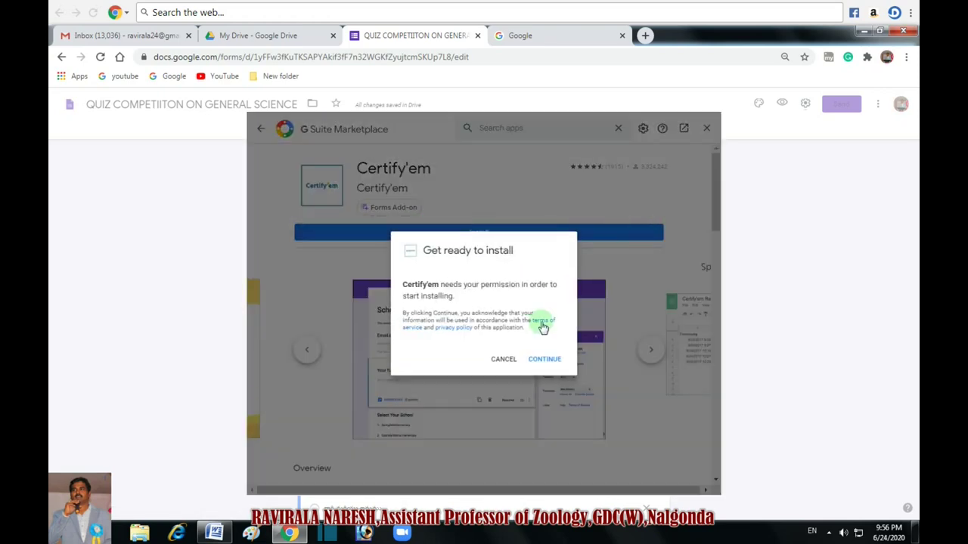
pyautogui.click(546, 360)
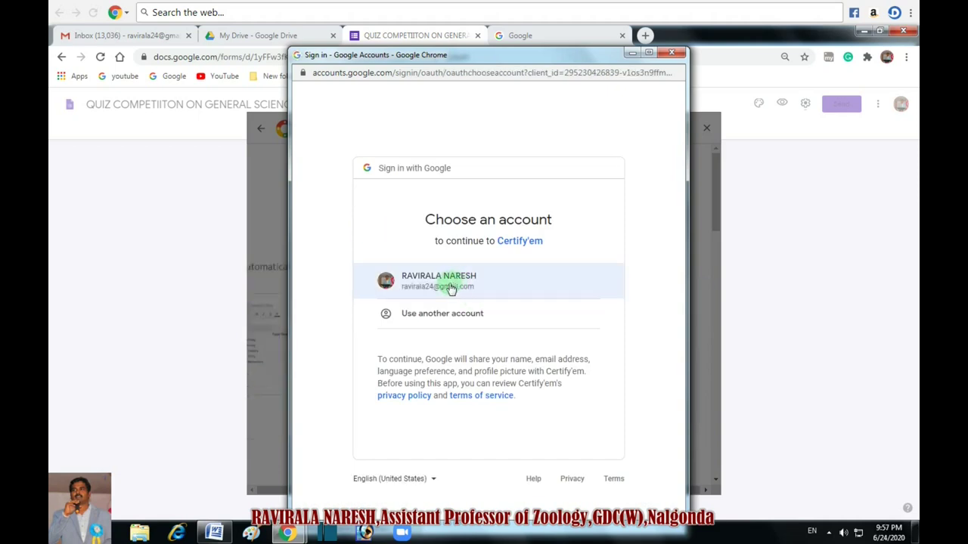
pyautogui.click(458, 286)
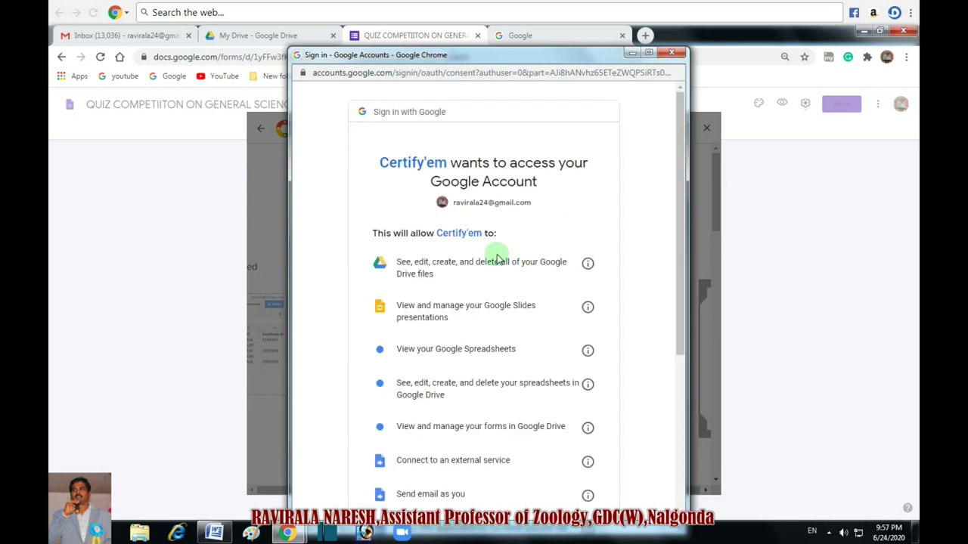
pyautogui.scroll(-4, 499, 261)
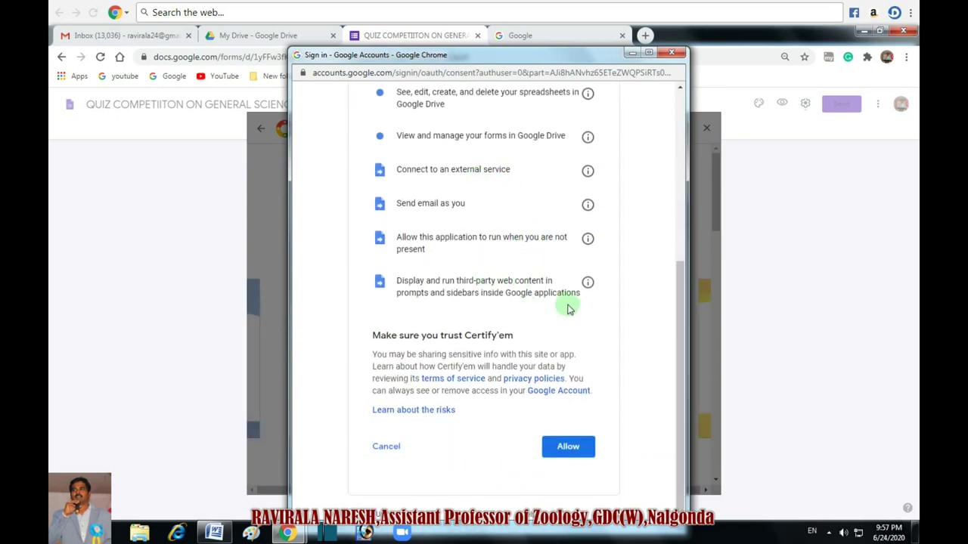
pyautogui.click(568, 447)
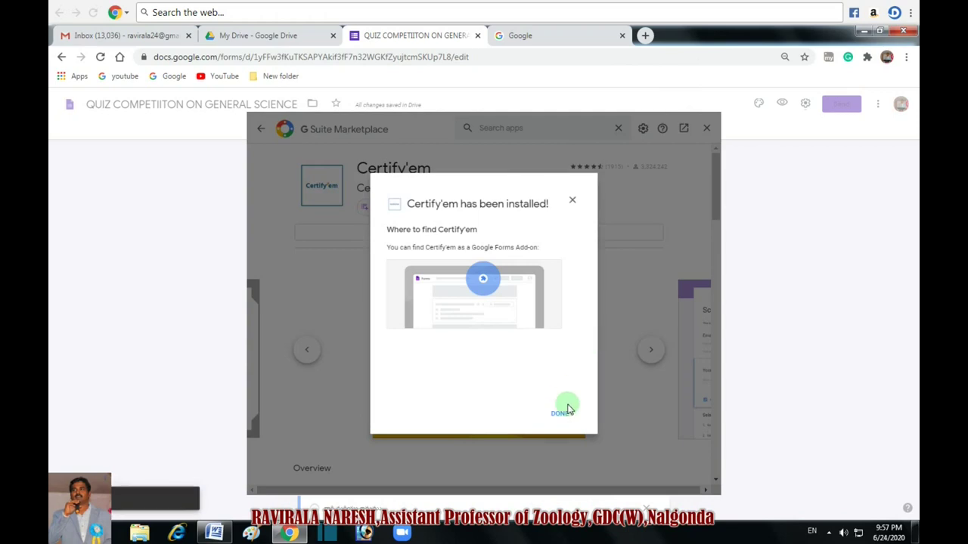
pyautogui.click(564, 411)
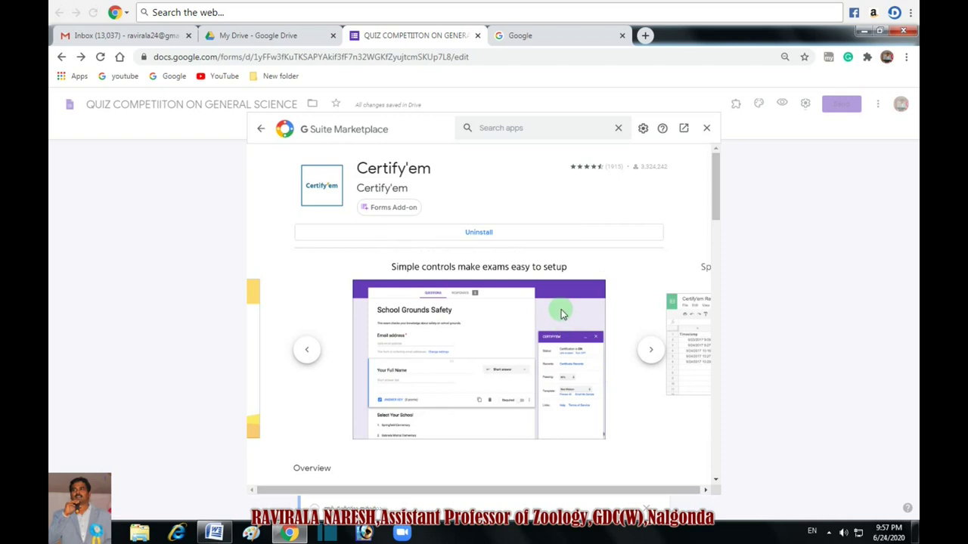
pyautogui.click(707, 130)
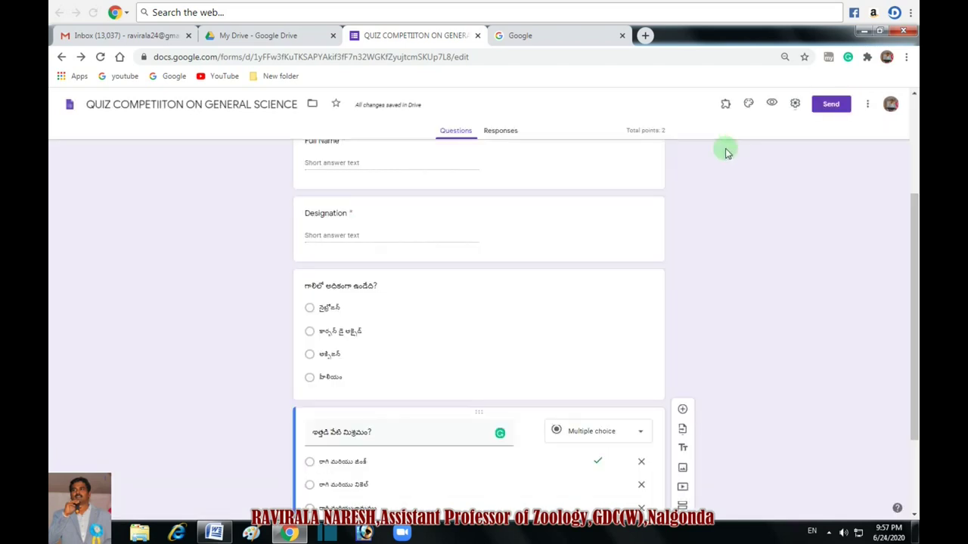
# Show the Certify'em controls for the quiz form and turn certification on
pyautogui.click(726, 106)
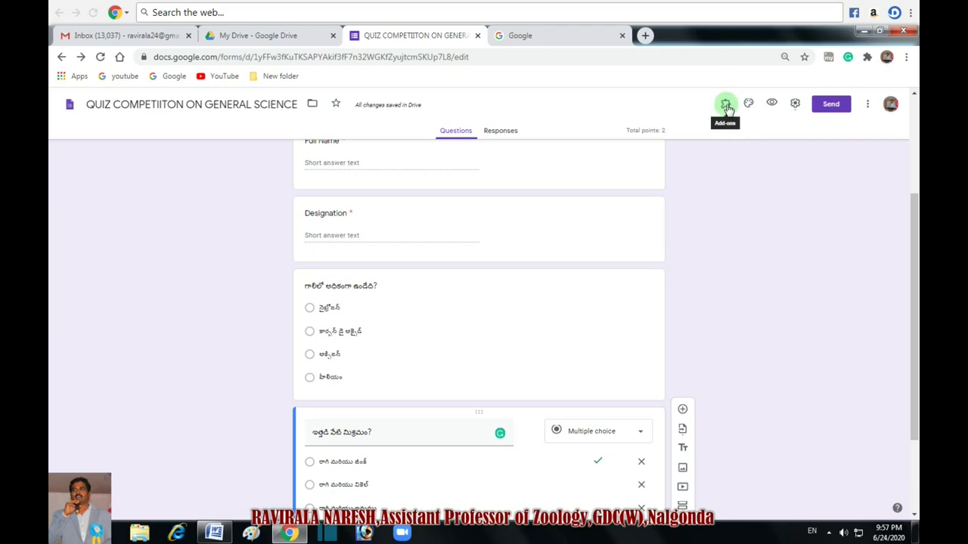
pyautogui.click(749, 133)
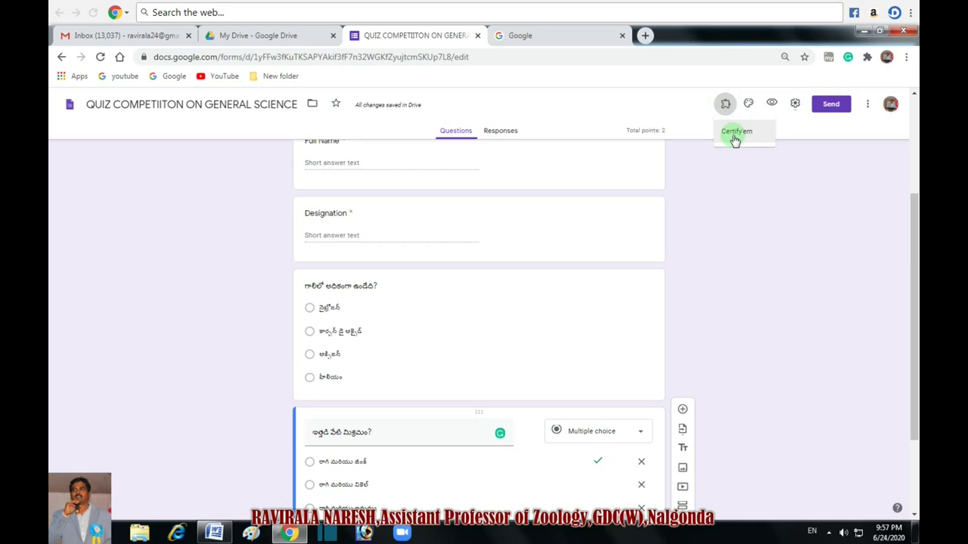
pyautogui.click(725, 104)
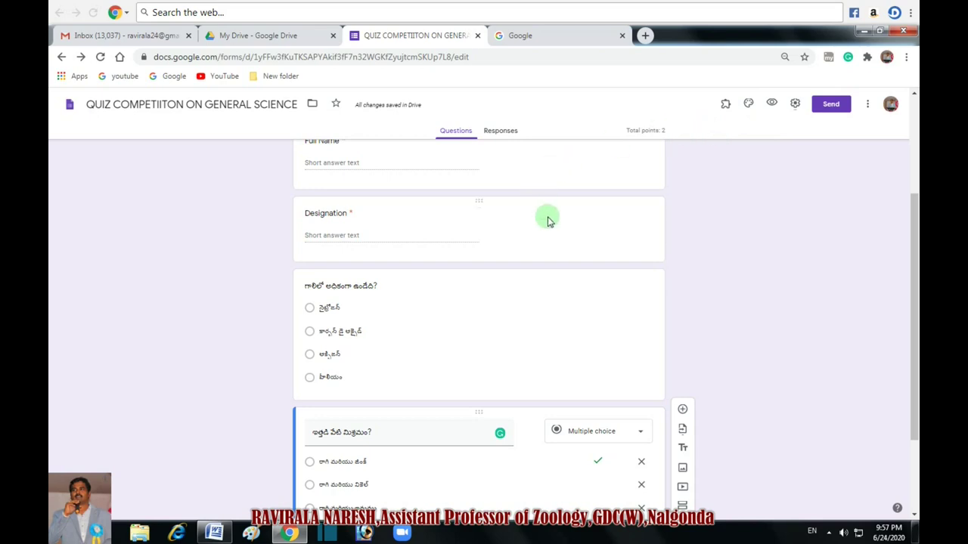
pyautogui.click(725, 106)
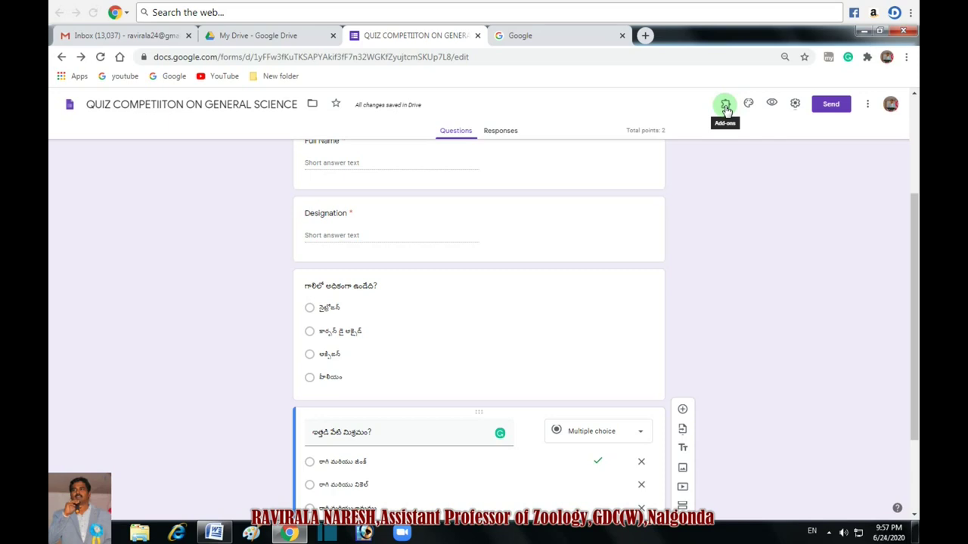
pyautogui.click(725, 108)
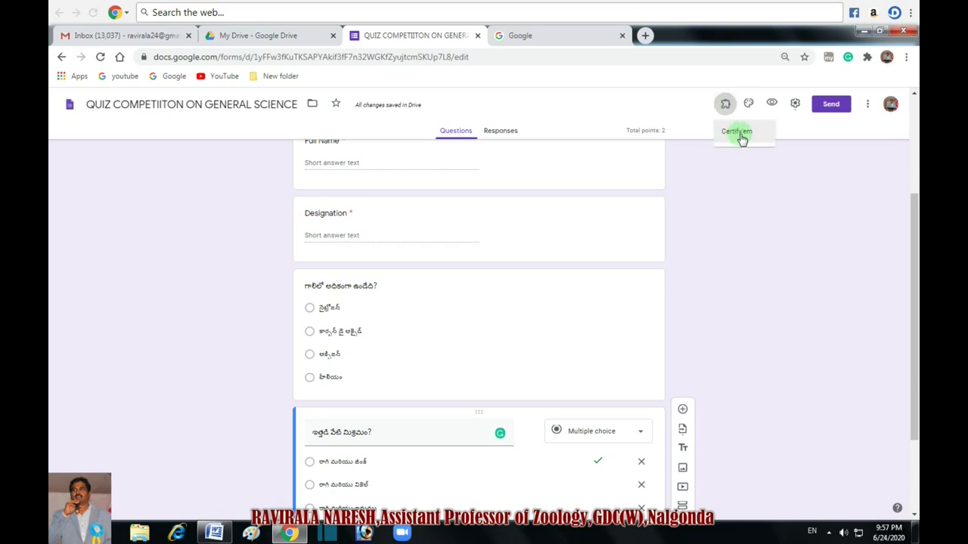
pyautogui.click(739, 133)
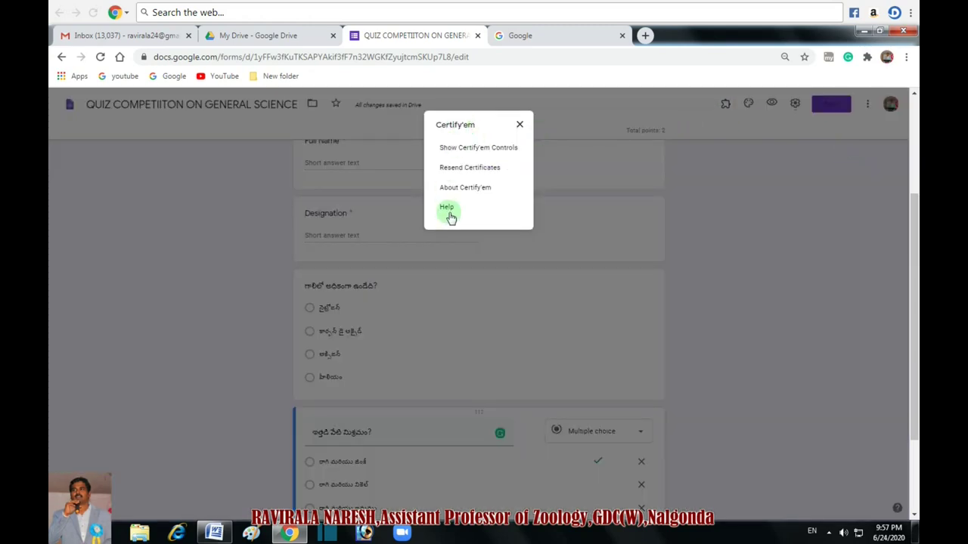
pyautogui.click(473, 149)
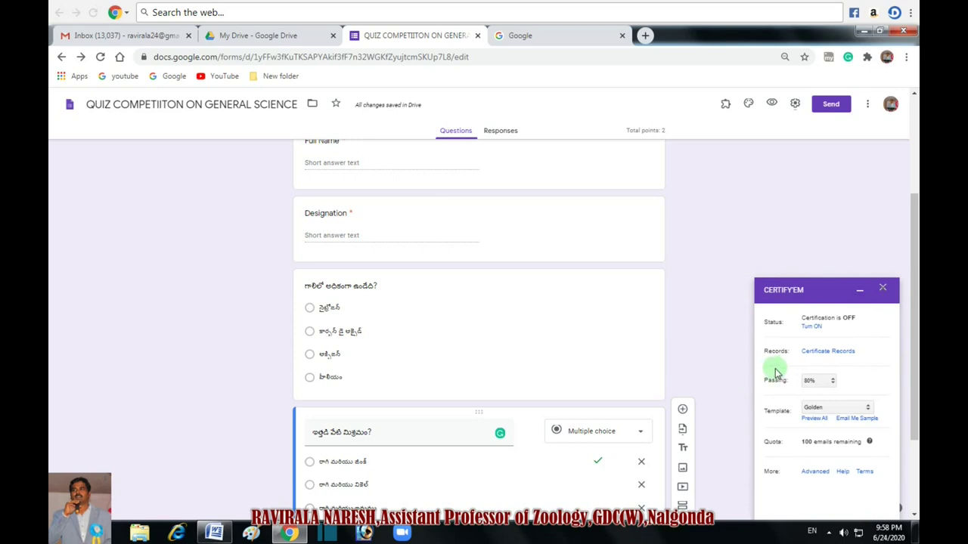
pyautogui.click(814, 323)
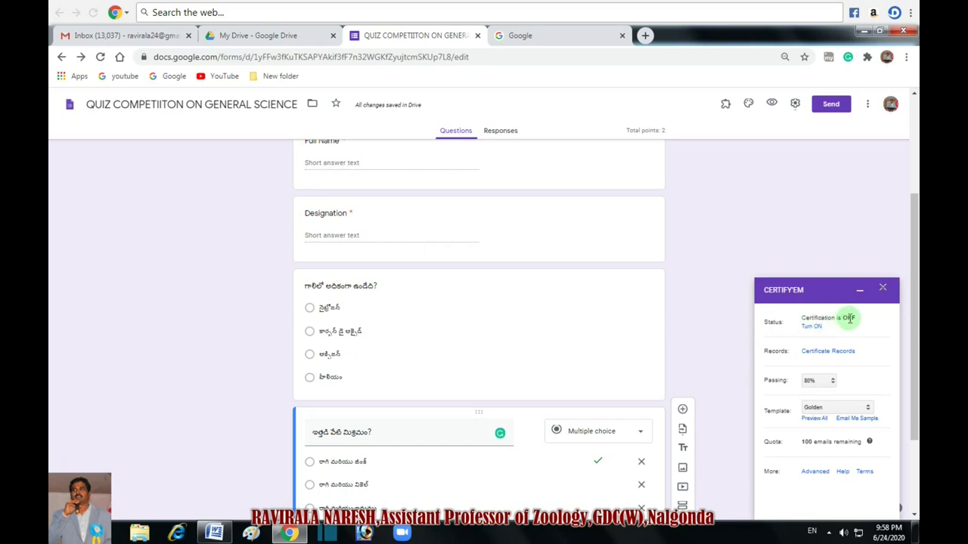
pyautogui.click(811, 326)
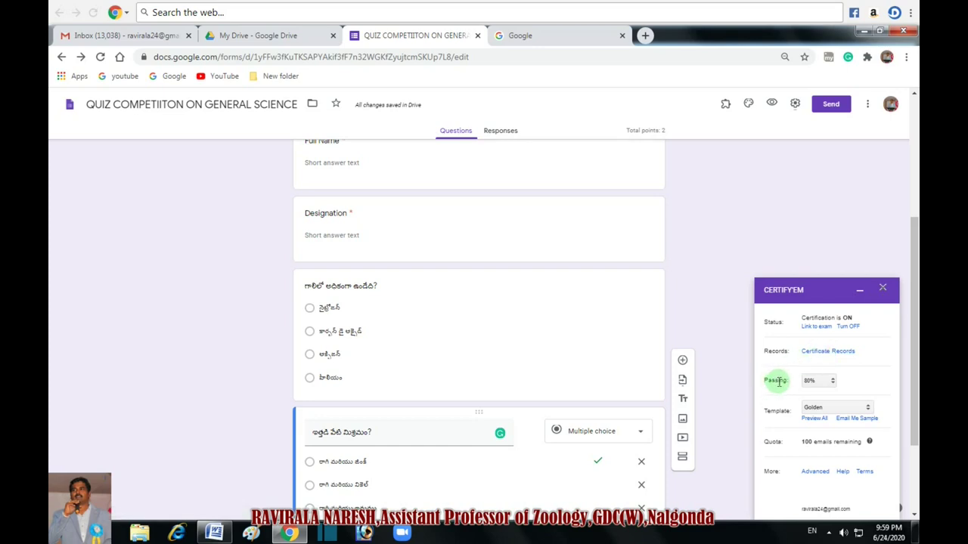
# Set the Certify'em passing score to 50%
pyautogui.click(830, 381)
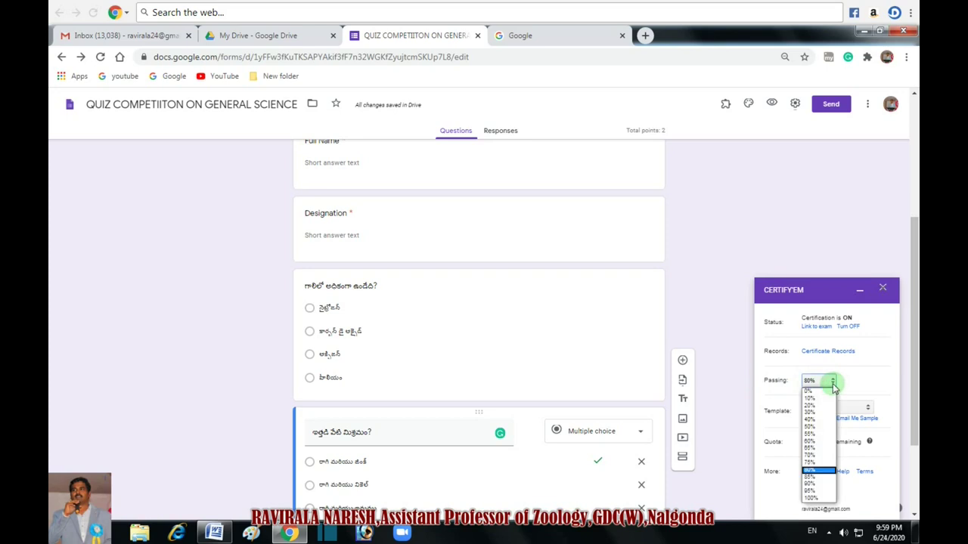
pyautogui.click(811, 428)
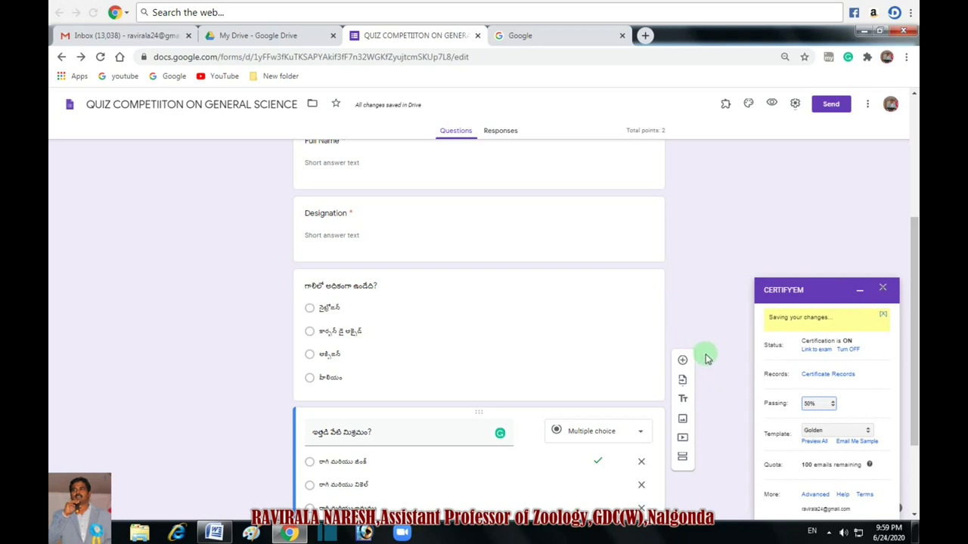
pyautogui.scroll(-1, 818, 369)
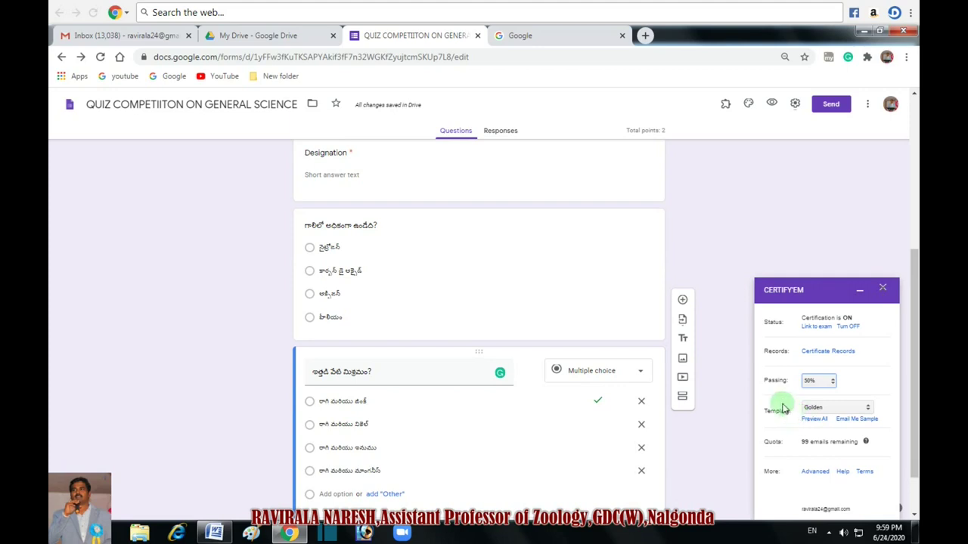
# Examine the available certificate template names and their designs on the Certify'em preview page, and dismiss the Windows color scheme prompt
pyautogui.click(868, 407)
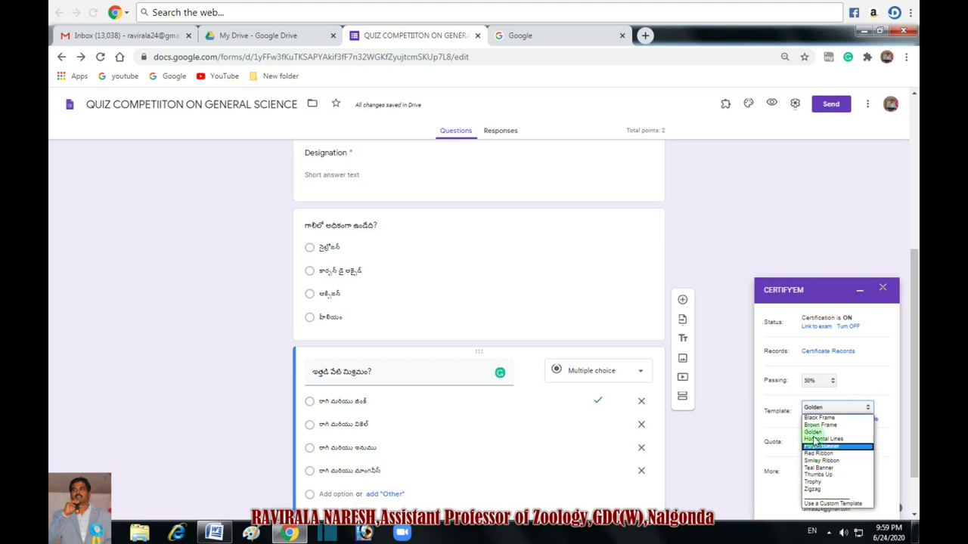
pyautogui.click(722, 277)
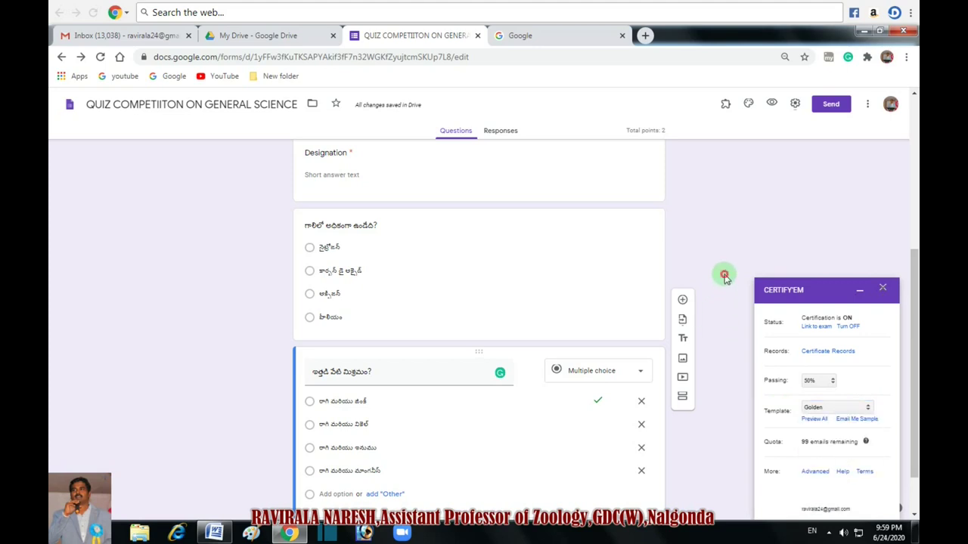
pyautogui.click(814, 419)
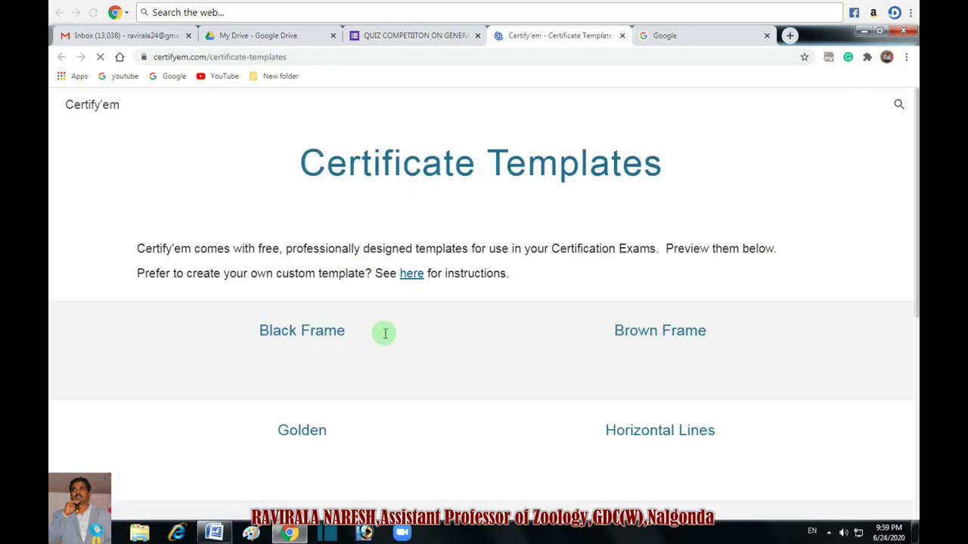
pyautogui.scroll(-3, 399, 314)
pyautogui.scroll(-5, 485, 246)
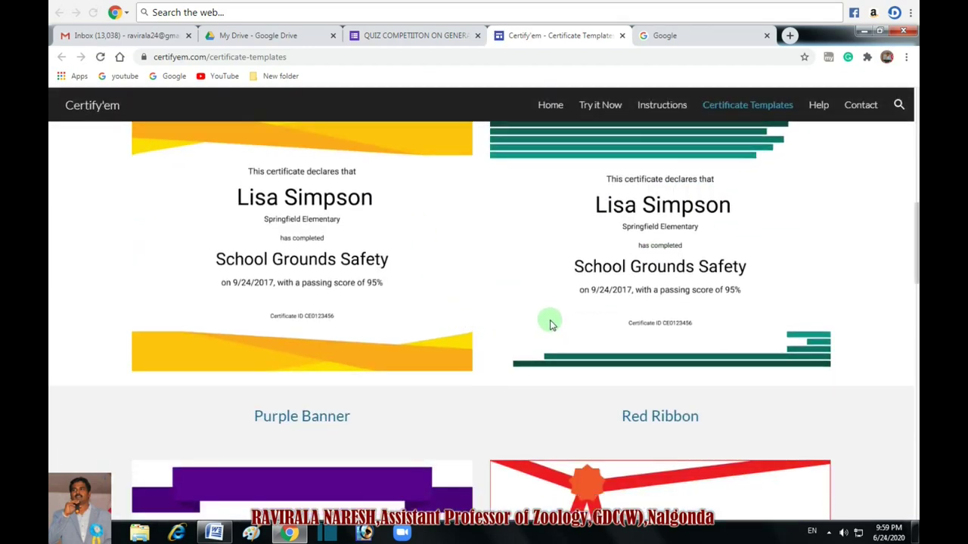
pyautogui.scroll(-3, 550, 322)
pyautogui.scroll(9, 497, 234)
pyautogui.click(418, 36)
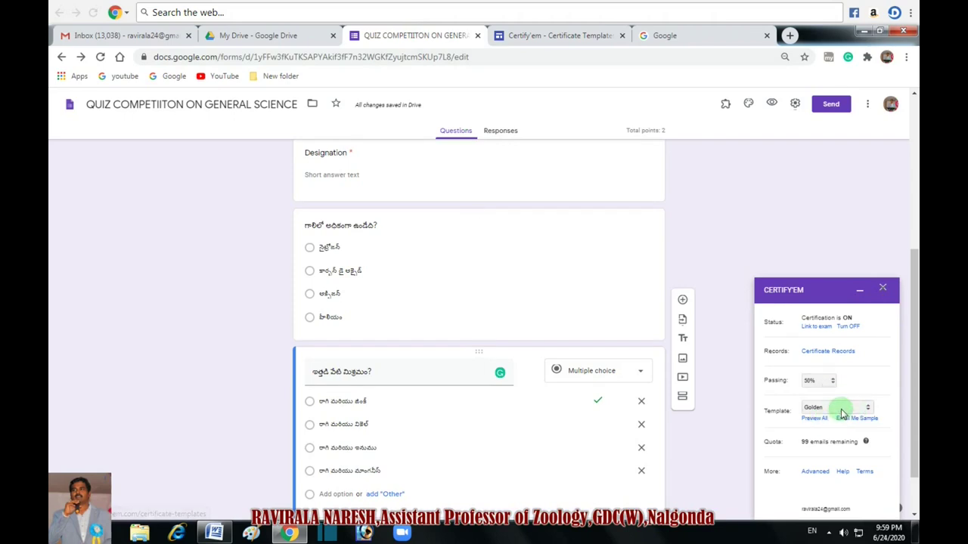
pyautogui.click(836, 407)
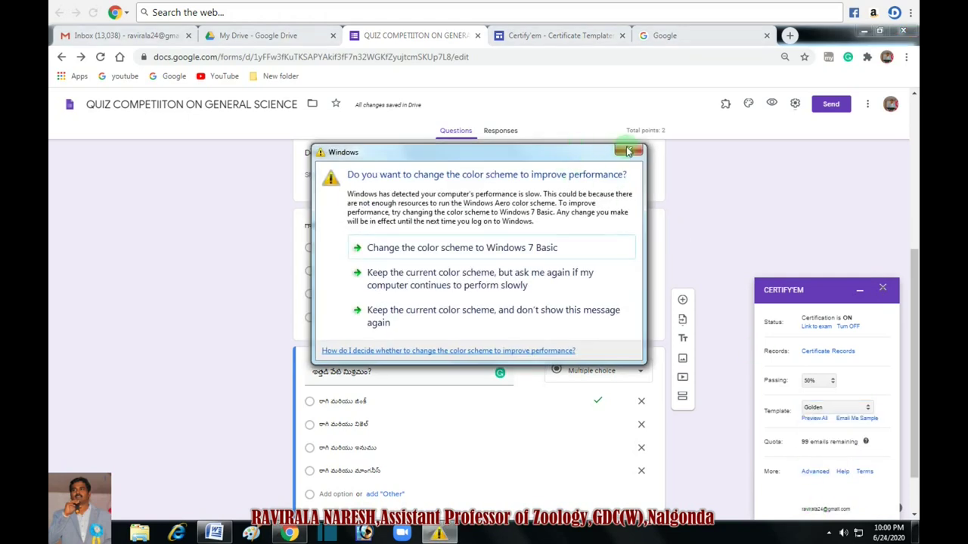
pyautogui.click(627, 151)
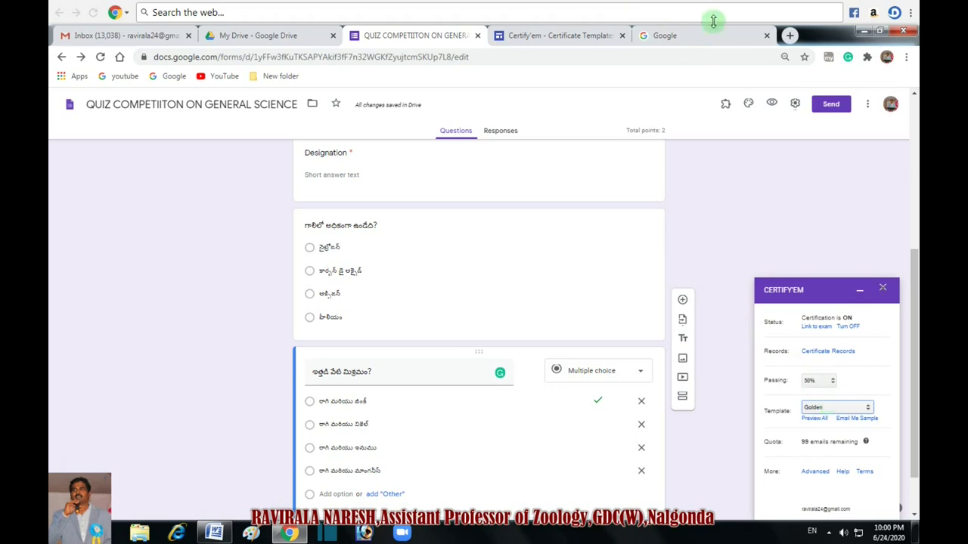
# Search Google for "google slide", go to Google Slides and create a blank presentation
pyautogui.click(683, 35)
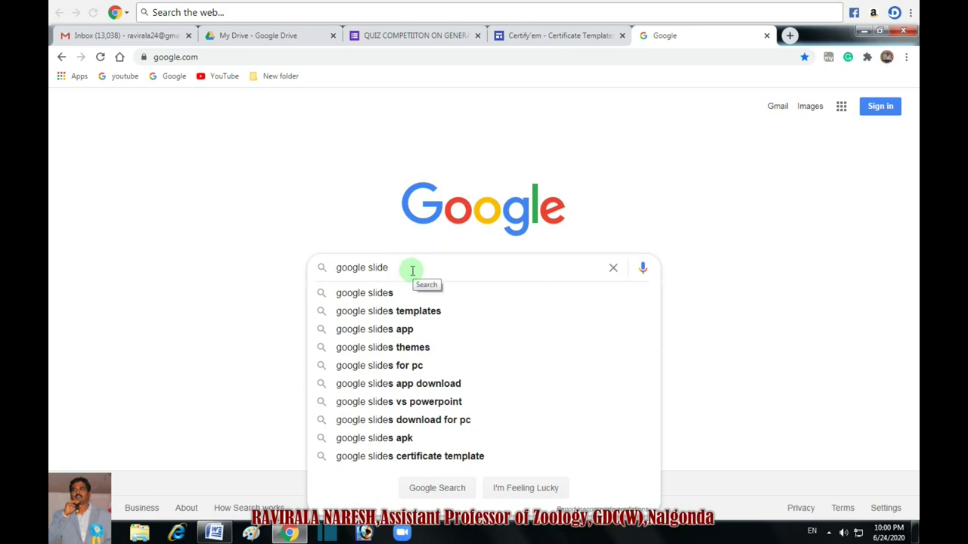
pyautogui.press('Return')
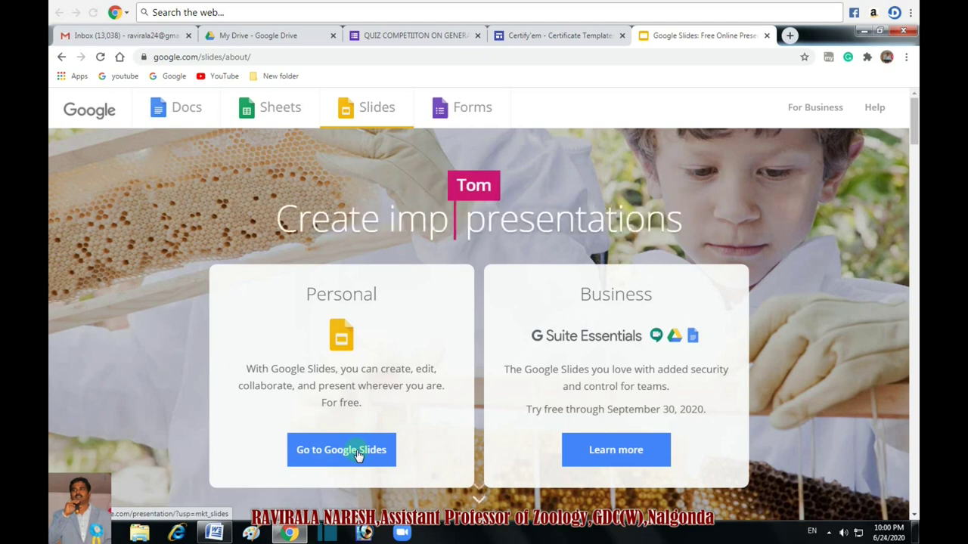
pyautogui.click(357, 452)
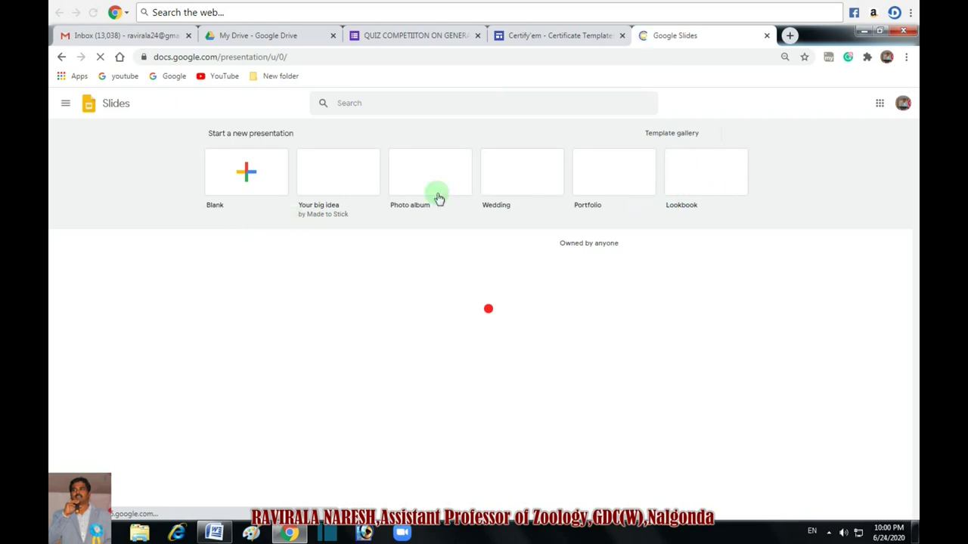
pyautogui.click(253, 180)
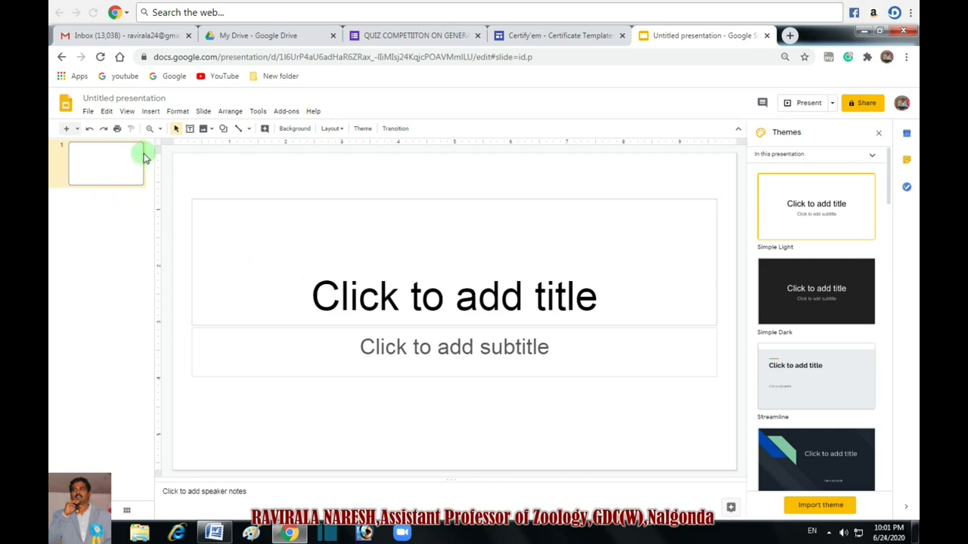
pyautogui.click(224, 132)
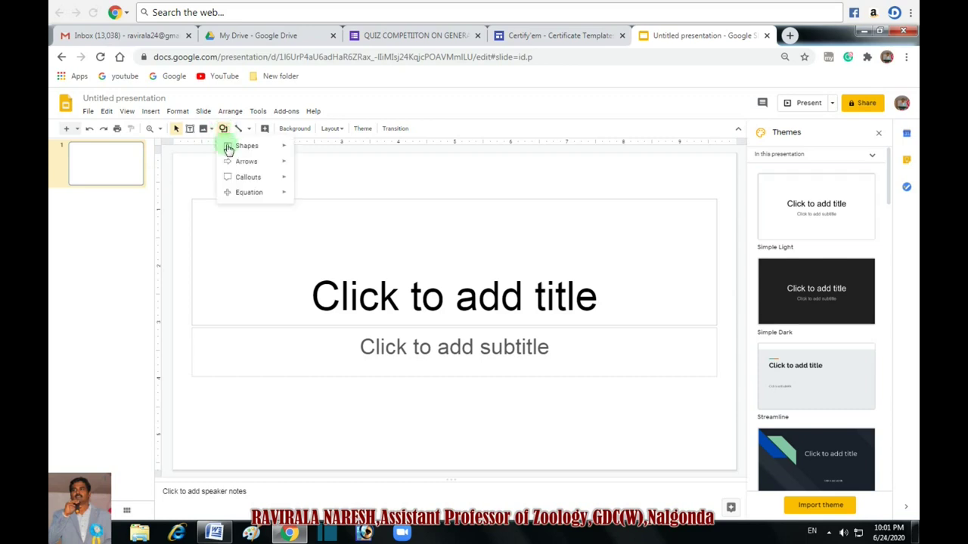
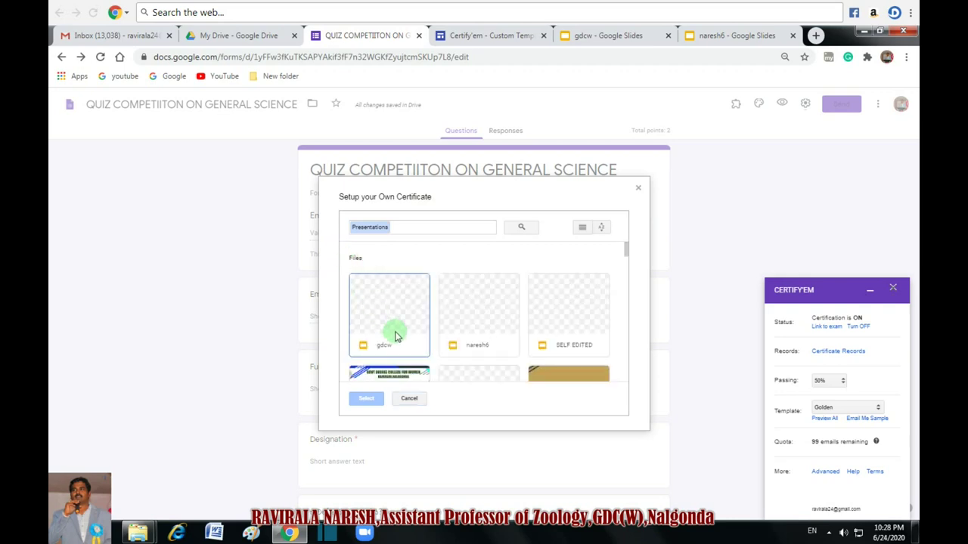
# Choose the "gdcw" presentation as the custom certificate template in Certify'em
pyautogui.click(391, 322)
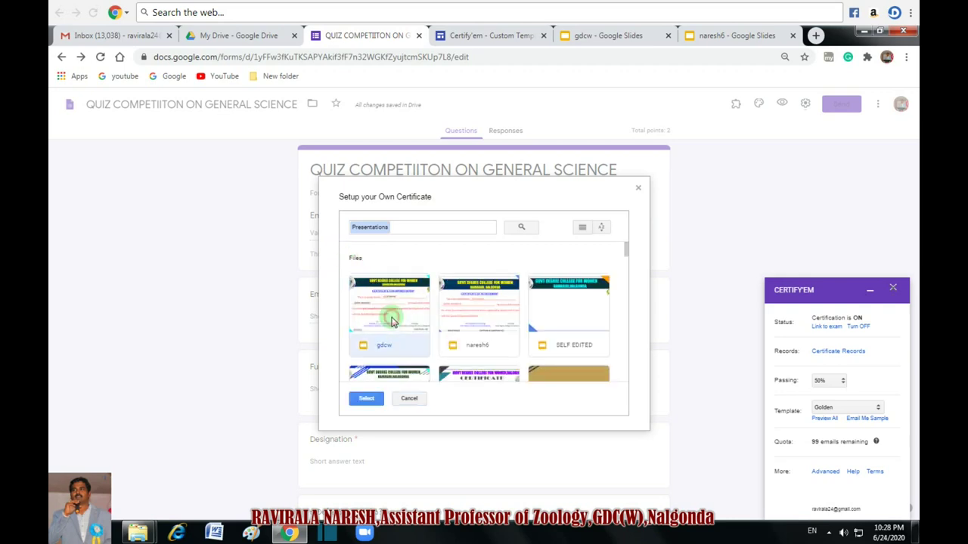
pyautogui.click(366, 398)
pyautogui.click(365, 257)
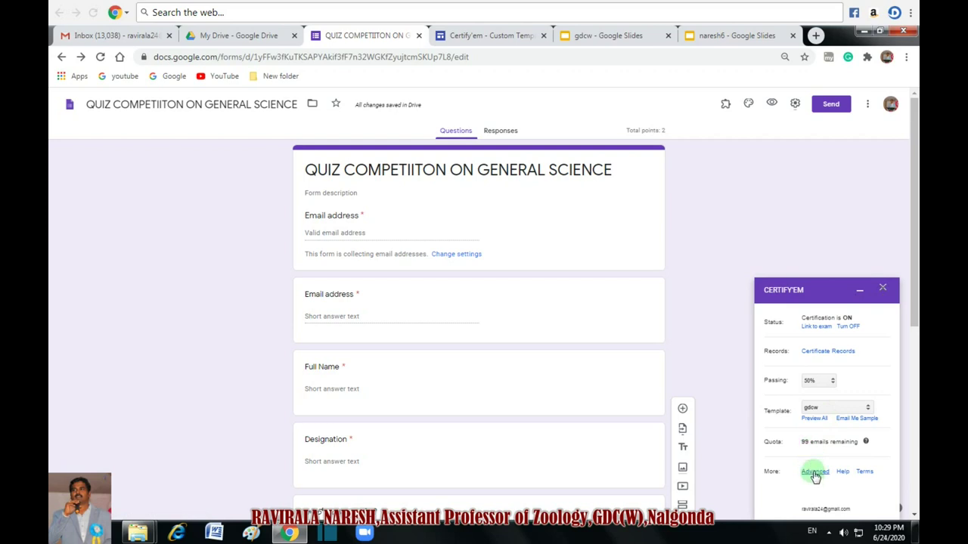
# In the Certify'em advanced options, enter the sender's name and set the email subject to "PARTICIPATION CERTIFICATE"
pyautogui.click(815, 472)
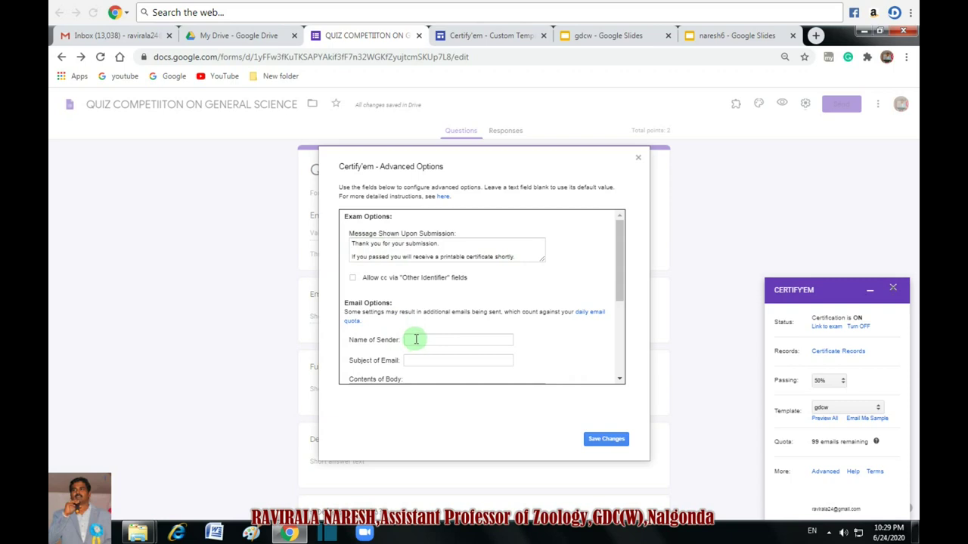
pyautogui.click(415, 340)
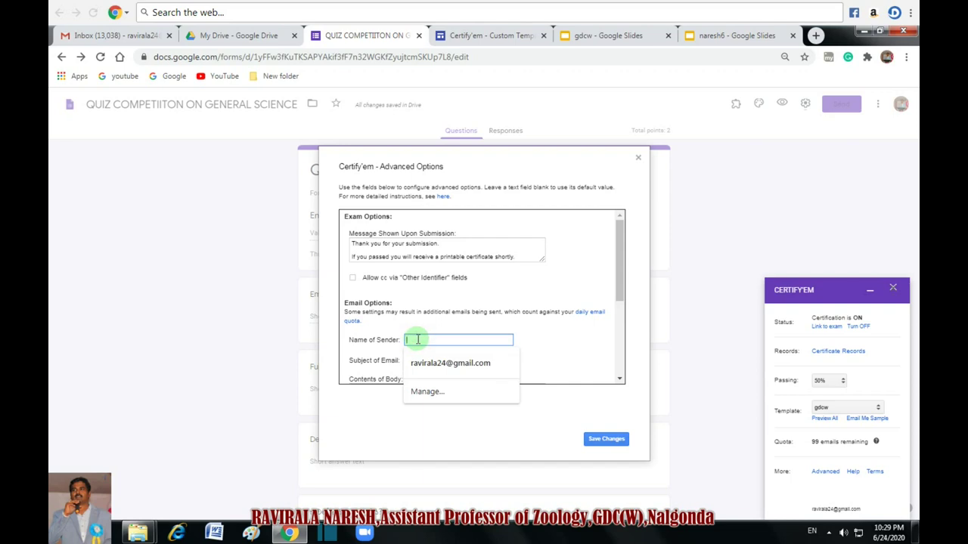
pyautogui.write('RAVIRALA NARESH')
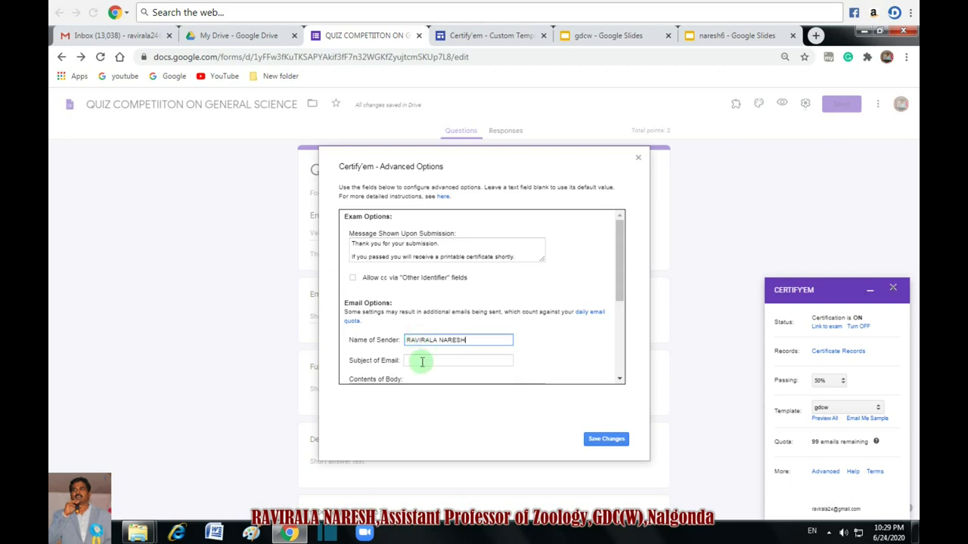
pyautogui.click(421, 360)
pyautogui.write('PARTICIPATION CERTIFICATE')
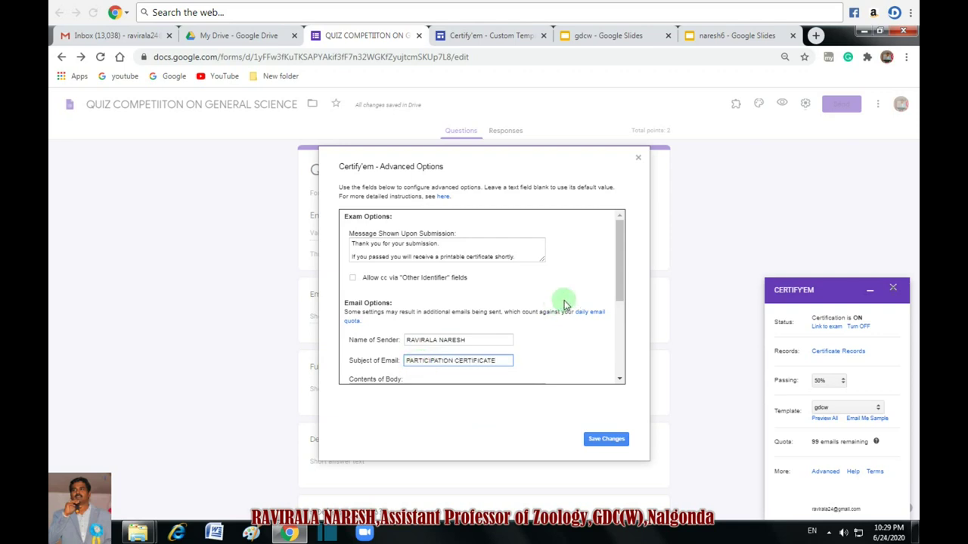
# Enter "Cngratulations you received certificate.Thank you for your participation" as the body of the certificate email
pyautogui.moveTo(623, 264); pyautogui.dragTo(622, 300)
pyautogui.click(403, 321)
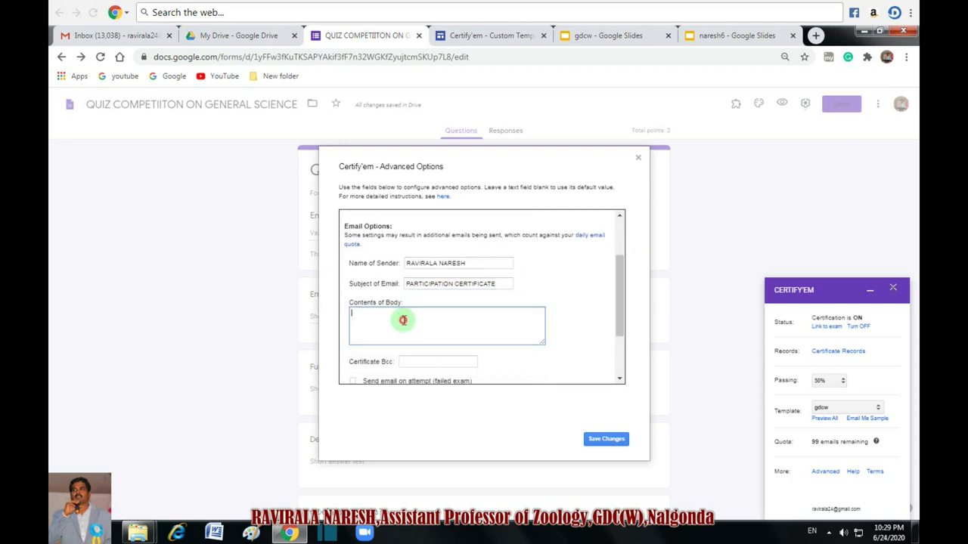
pyautogui.write('CO')
pyautogui.press('BackSpace')
pyautogui.write('ongratulations you received certificate')
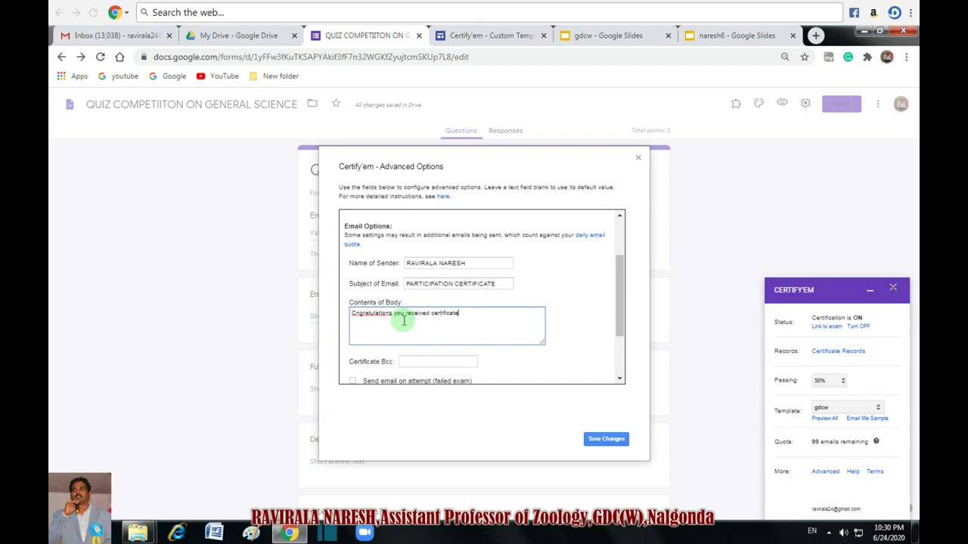
pyautogui.write('.THAnak')
pyautogui.press('BackSpace')
pyautogui.press('BackSpace')
pyautogui.press('BackSpace')
pyautogui.press('BackSpace')
pyautogui.write('hank you for your participatio')
# Choose PDF as the format in which certificates are sent
pyautogui.scroll(-2, 424, 337)
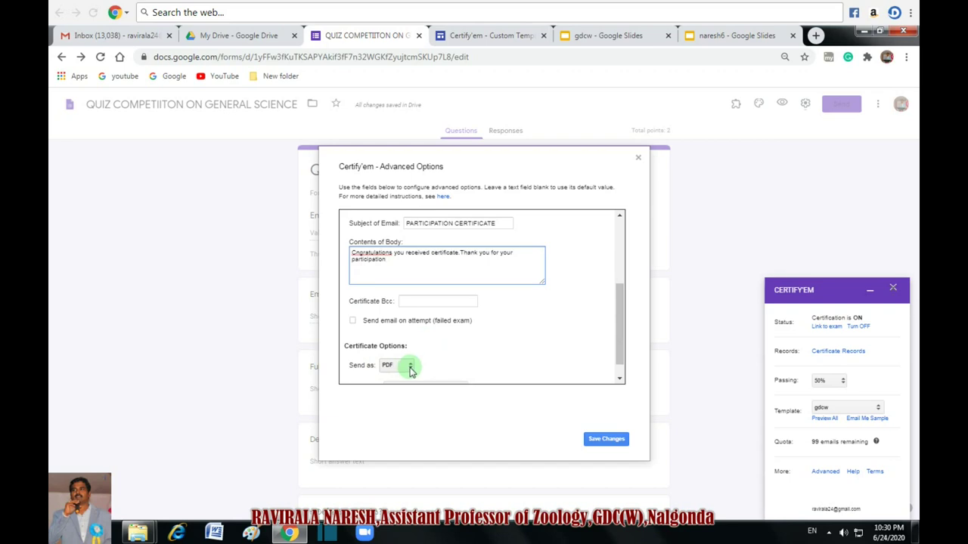
pyautogui.click(409, 367)
pyautogui.click(395, 375)
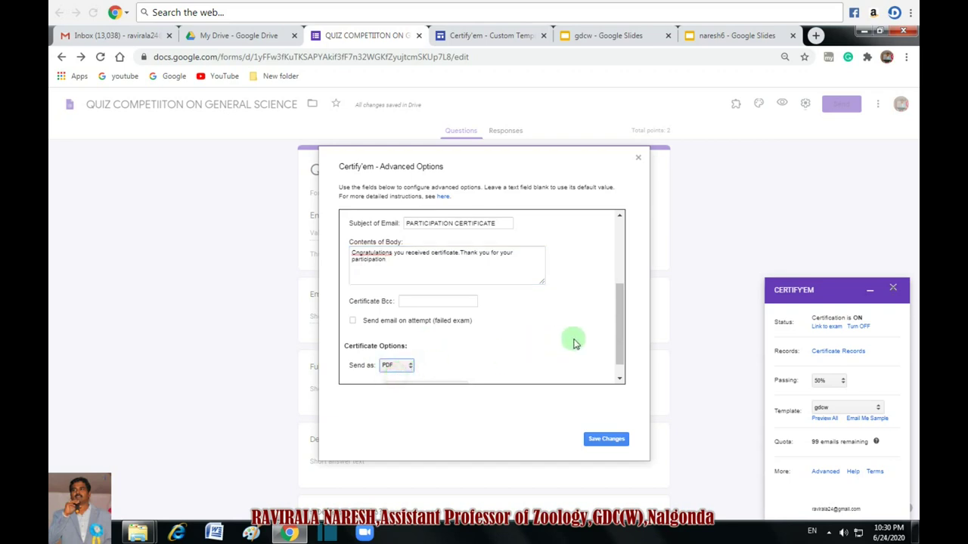
# Save the Certify'em advanced options and dismiss the Windows color scheme prompt
pyautogui.moveTo(622, 322); pyautogui.dragTo(615, 358)
pyautogui.click(601, 440)
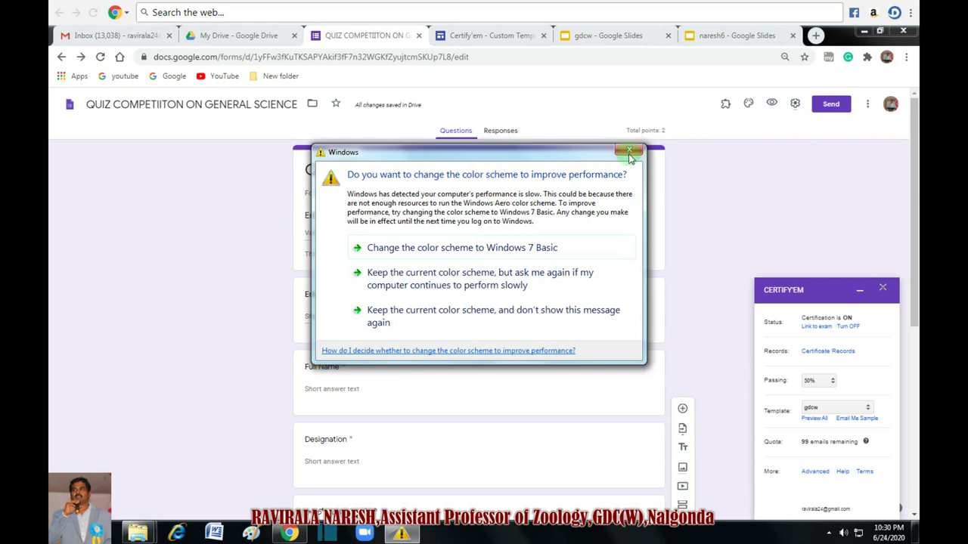
pyautogui.click(629, 154)
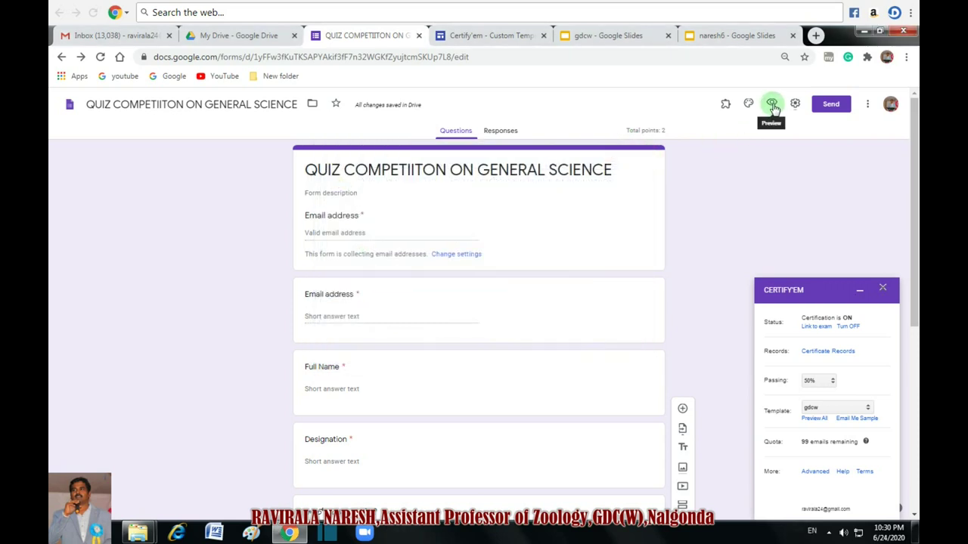
# Preview the quiz form, return to the editor and delete the duplicate "Email address" short-answer question
pyautogui.click(772, 106)
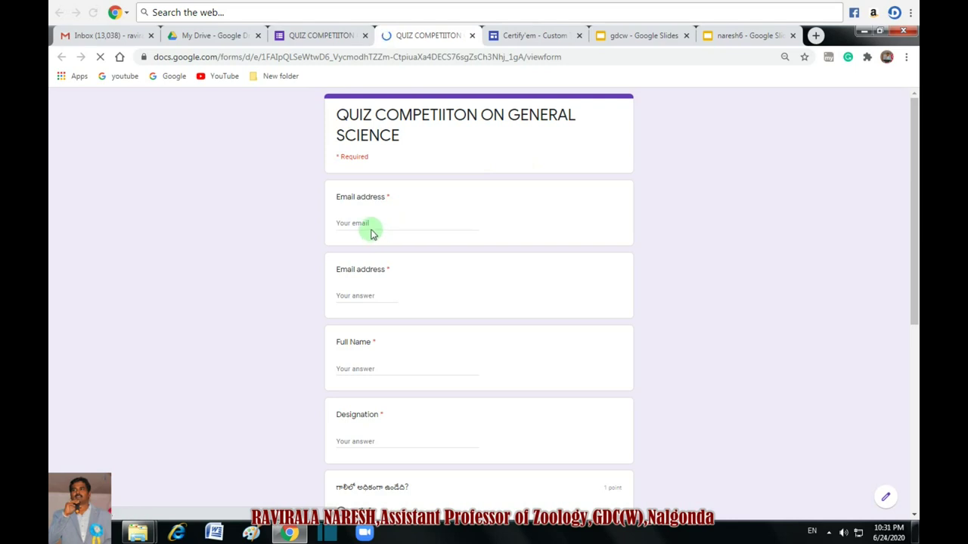
pyautogui.click(317, 35)
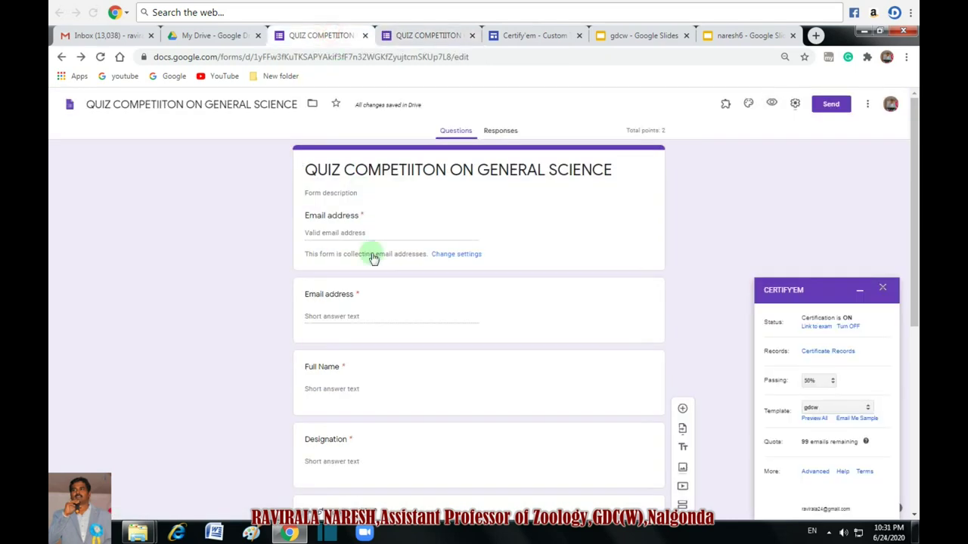
pyautogui.click(479, 285)
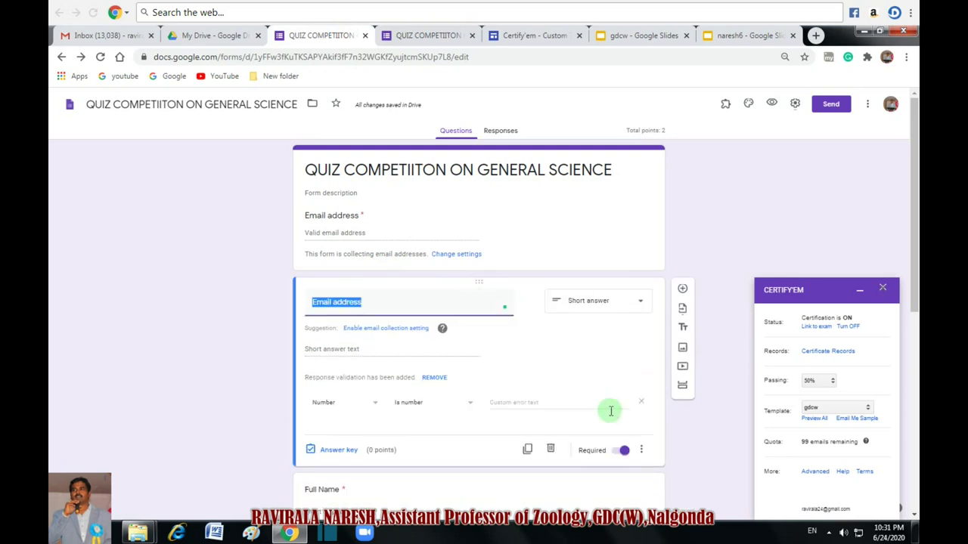
pyautogui.click(550, 449)
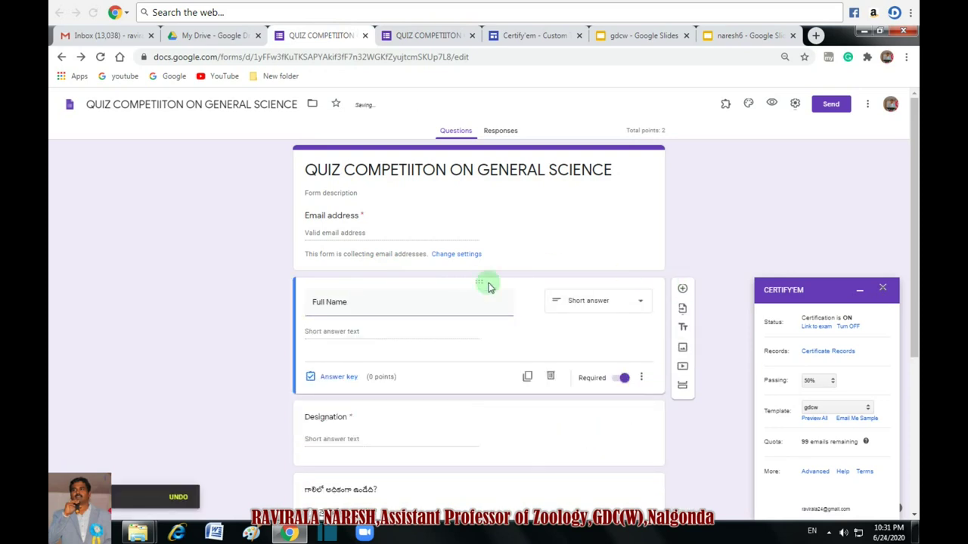
# Preview the form again and fill in the participant's e-mail, capitalized full name, and "Assistant Professor of Zoology" as designation
pyautogui.click(771, 105)
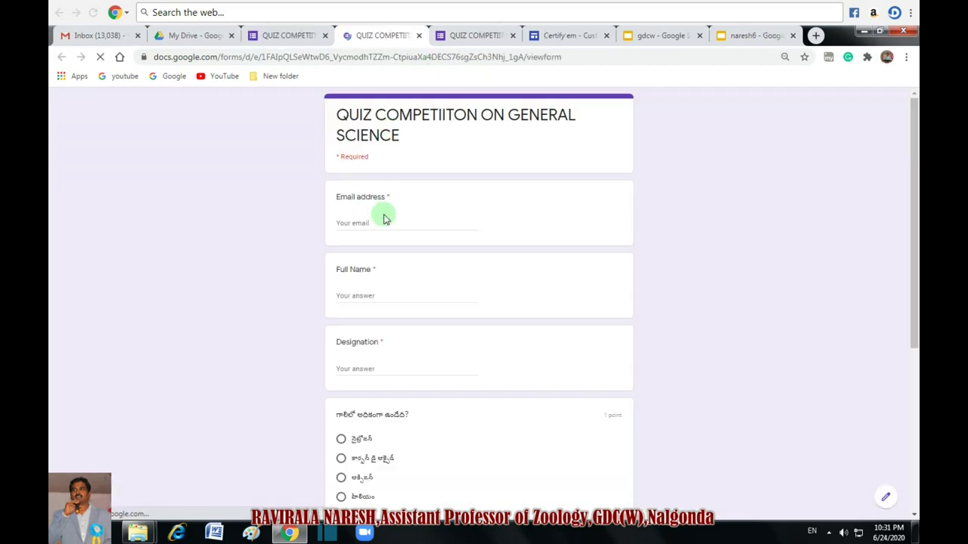
pyautogui.click(370, 221)
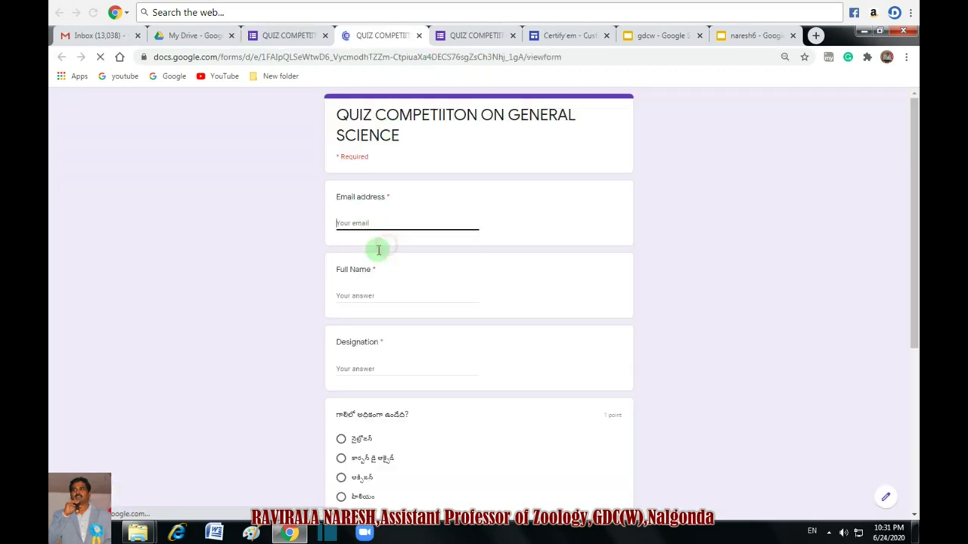
pyautogui.click(353, 292)
pyautogui.click(351, 296)
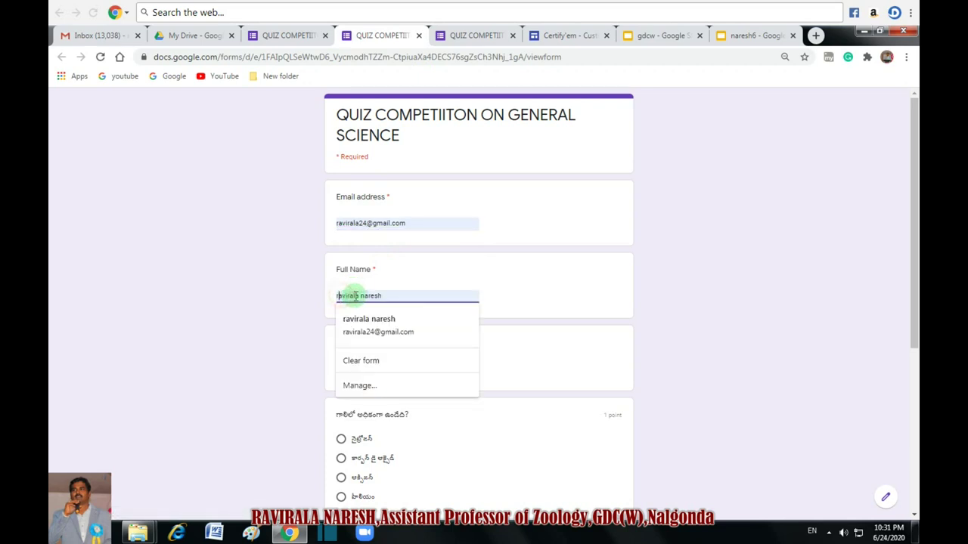
pyautogui.press('BackSpace')
pyautogui.write('R')
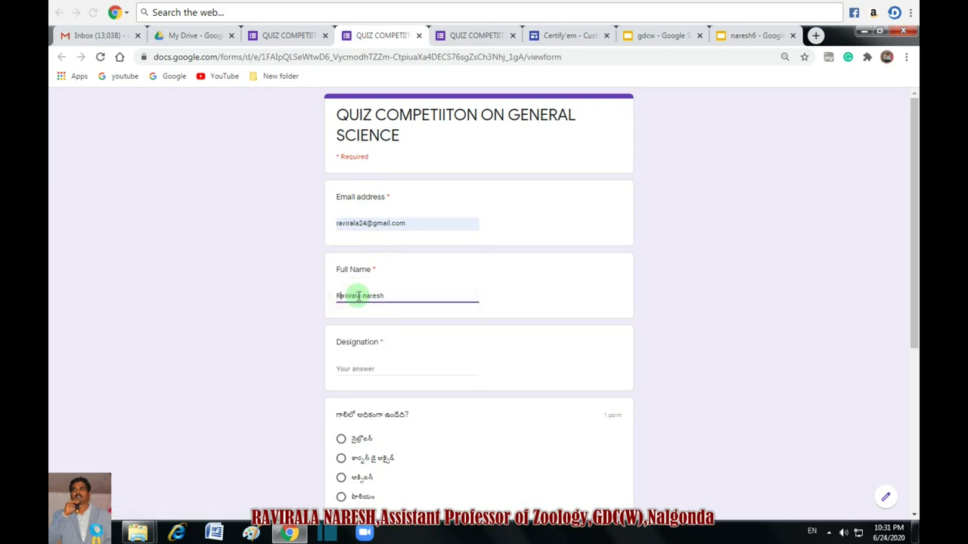
pyautogui.click(367, 295)
pyautogui.press('BackSpace')
pyautogui.write('N')
pyautogui.click(368, 369)
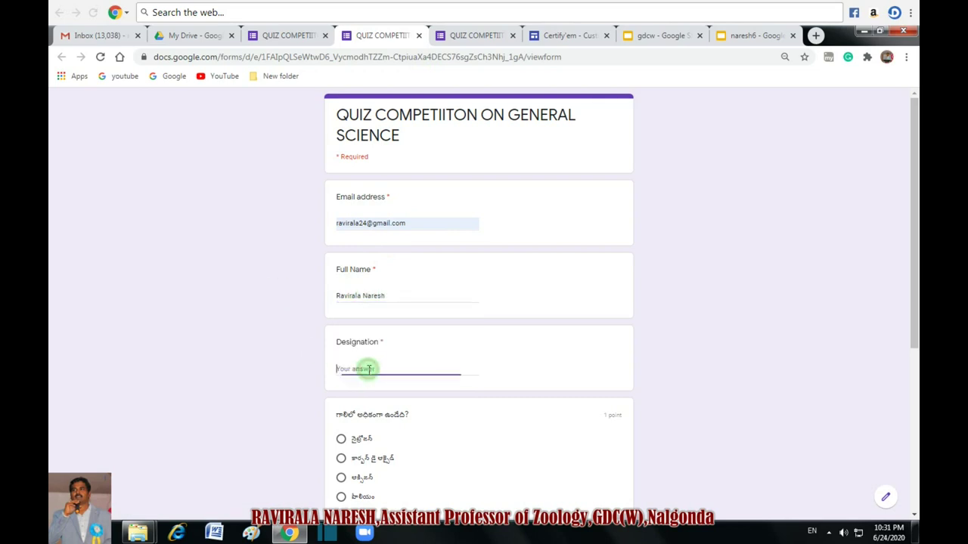
pyautogui.write('Assistant Professor of Zoology')
# Answer the two quiz questions with నైట్రోజన్ and రాగి మరియు జింక్
pyautogui.scroll(-2, 367, 386)
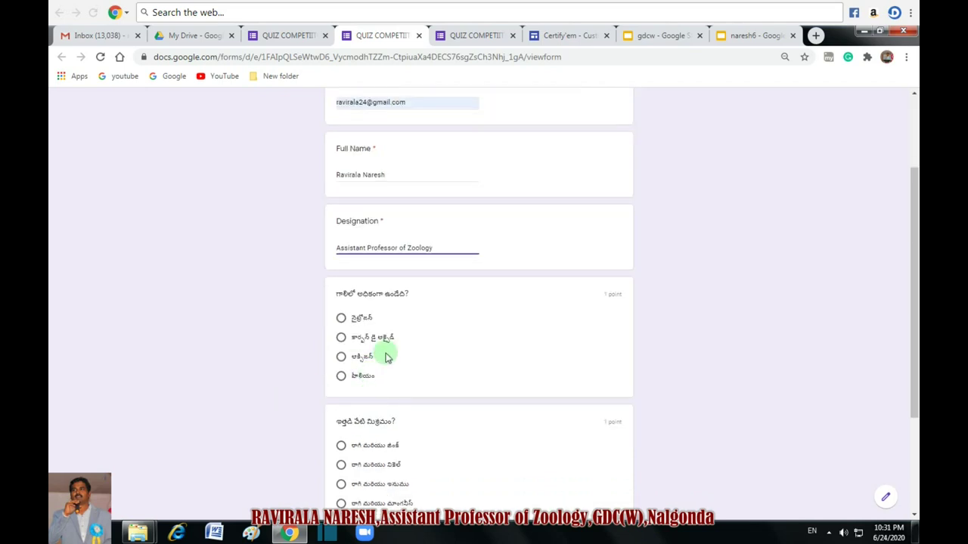
pyautogui.click(342, 319)
pyautogui.scroll(-1, 398, 315)
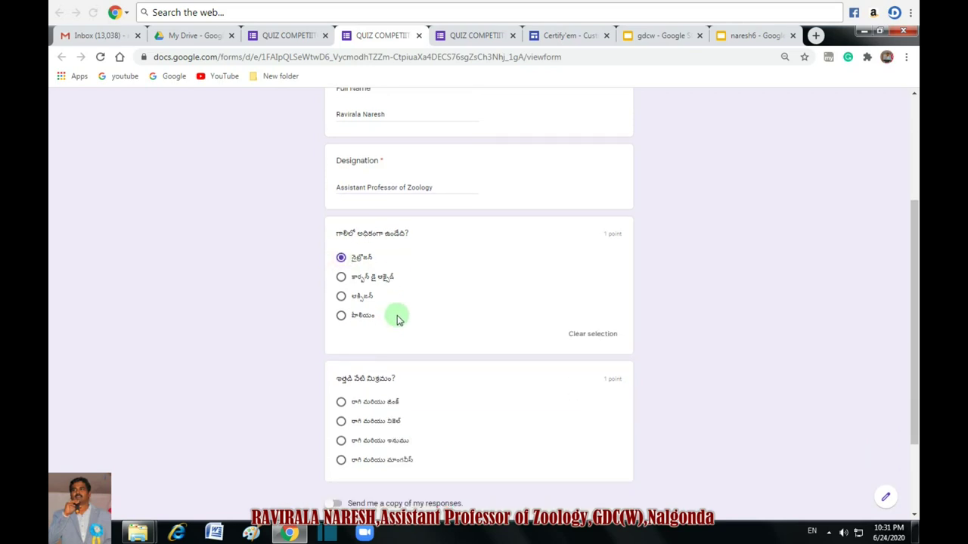
pyautogui.scroll(-3, 272, 372)
pyautogui.click(333, 391)
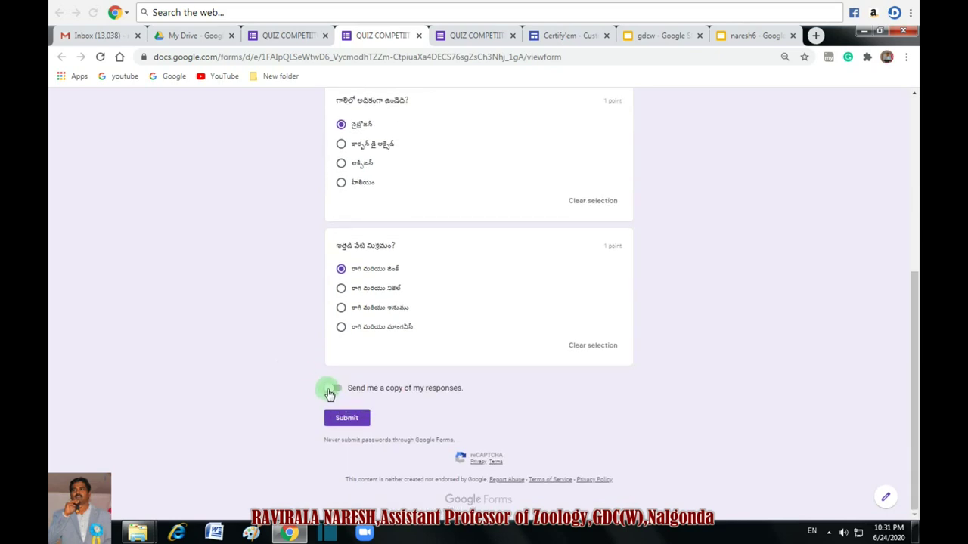
# Submit the quiz response and review its score and the marked answers
pyautogui.click(346, 421)
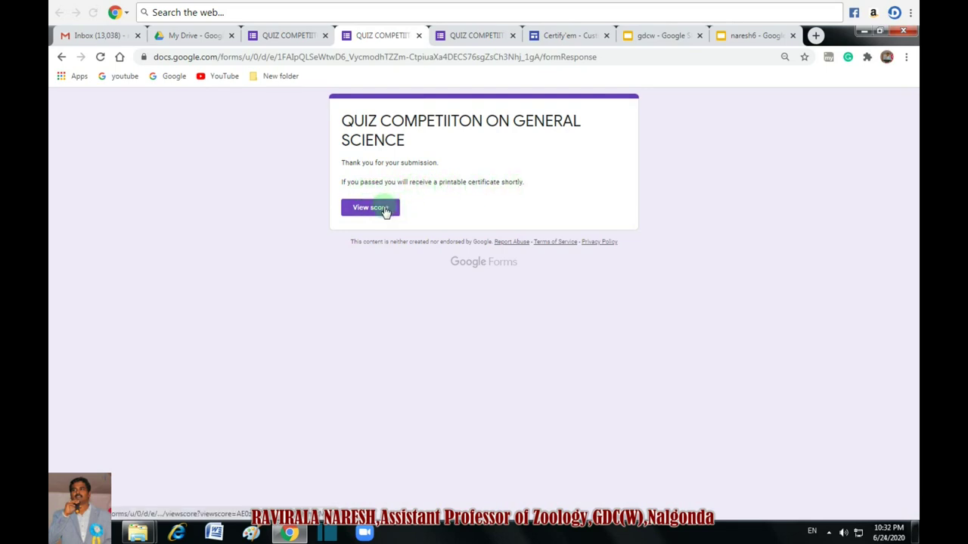
pyautogui.click(384, 210)
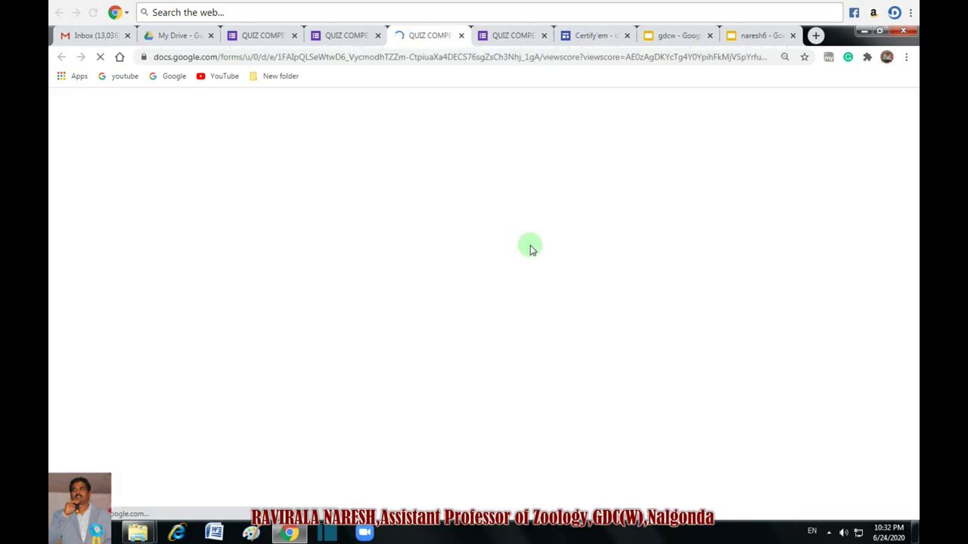
pyautogui.scroll(-3, 586, 329)
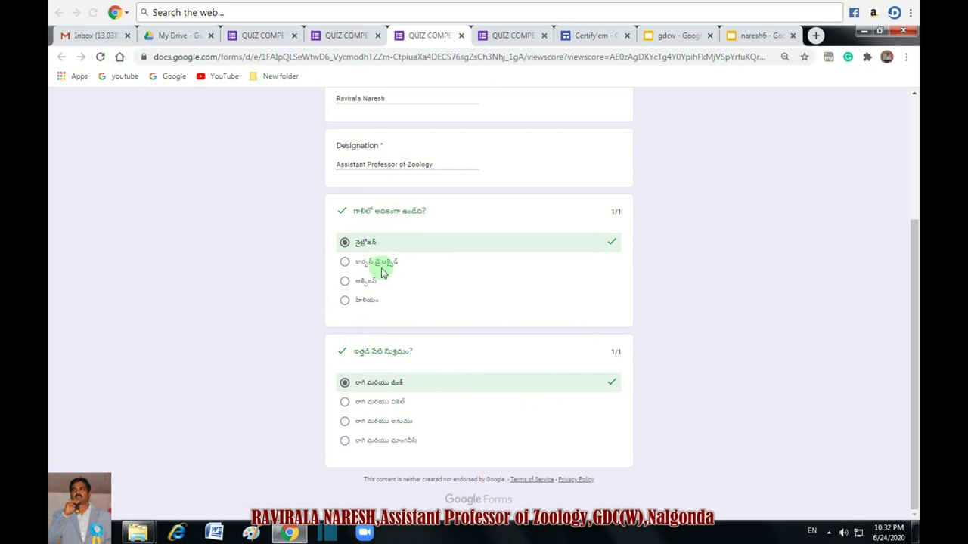
# Switch to the Gmail inbox and view the certificate PDF attached to the "PARTICIPATION CERTIFICATE" email
pyautogui.click(101, 37)
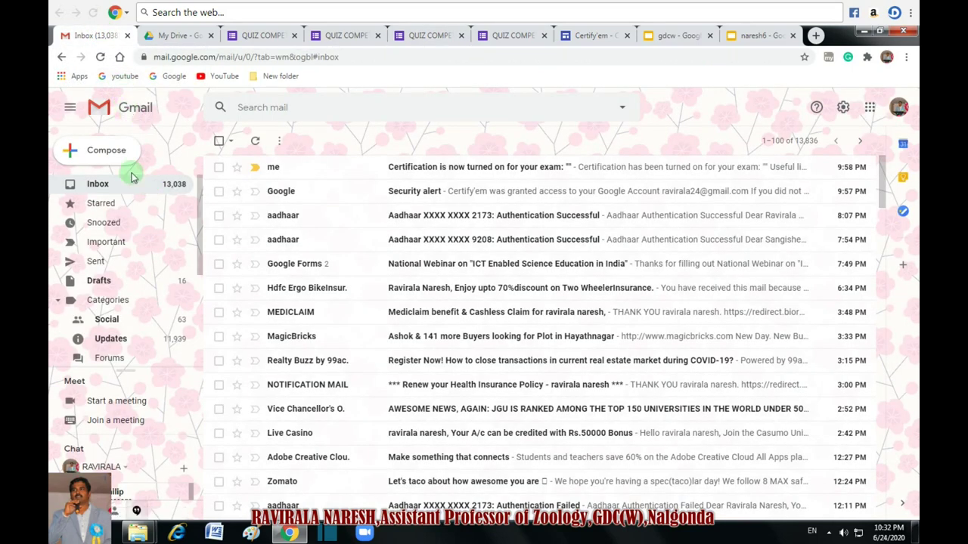
pyautogui.click(112, 191)
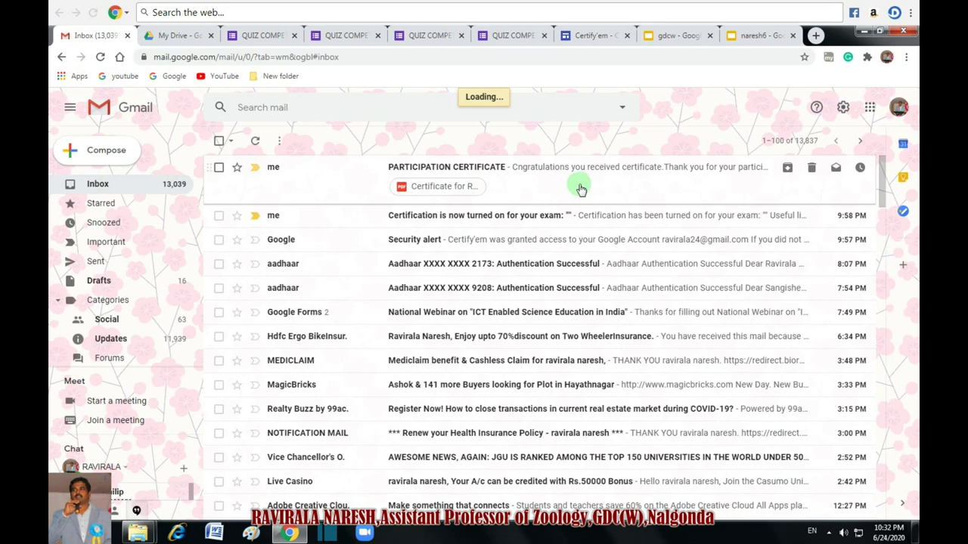
pyautogui.click(509, 182)
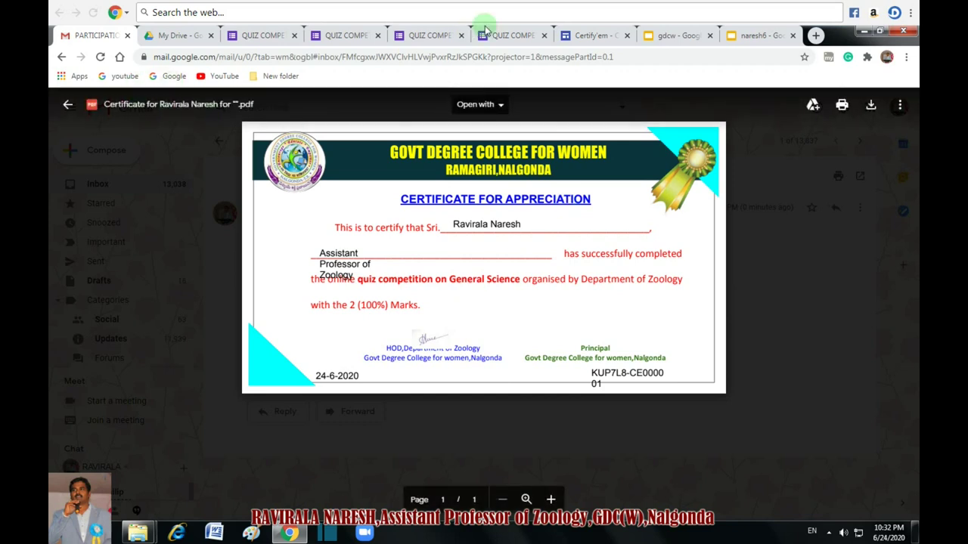
# Go to the "gdcw" presentation in Google Slides and widen the {{other identifier}} text box across its whole blank line
pyautogui.click(588, 38)
pyautogui.click(508, 36)
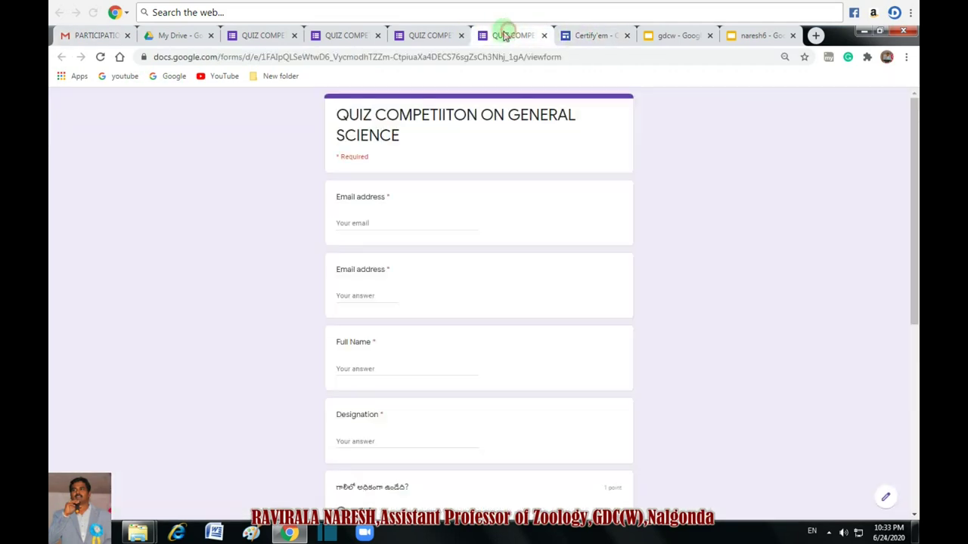
pyautogui.click(431, 36)
pyautogui.click(346, 36)
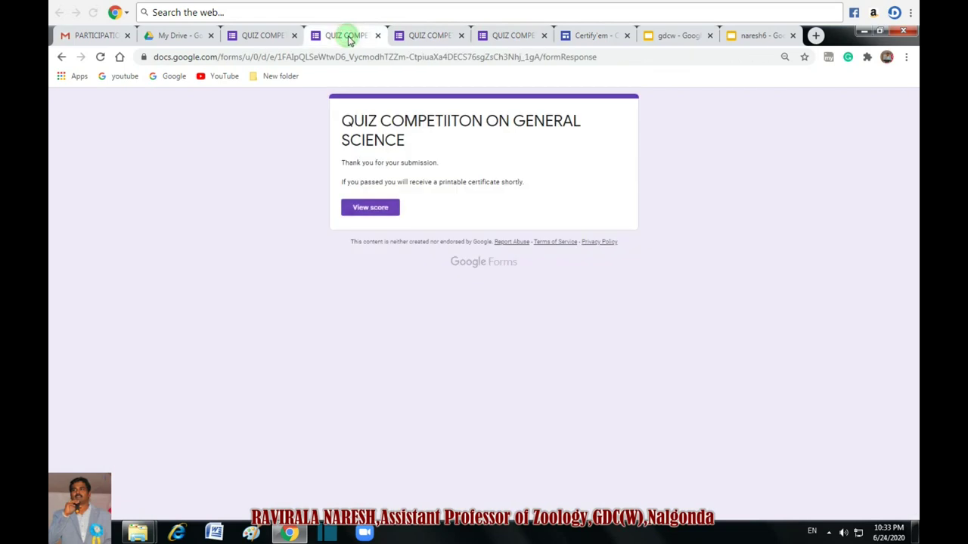
pyautogui.click(285, 38)
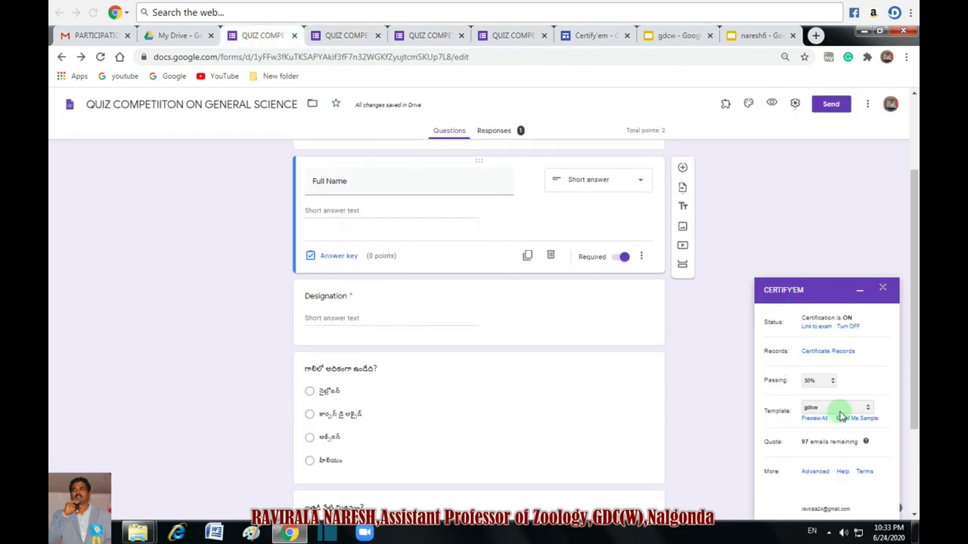
pyautogui.click(675, 36)
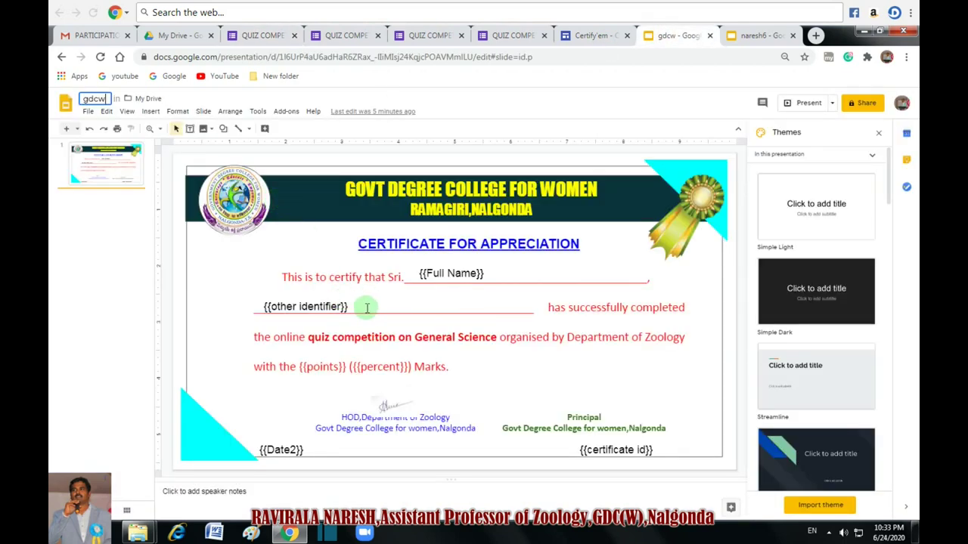
pyautogui.click(282, 303)
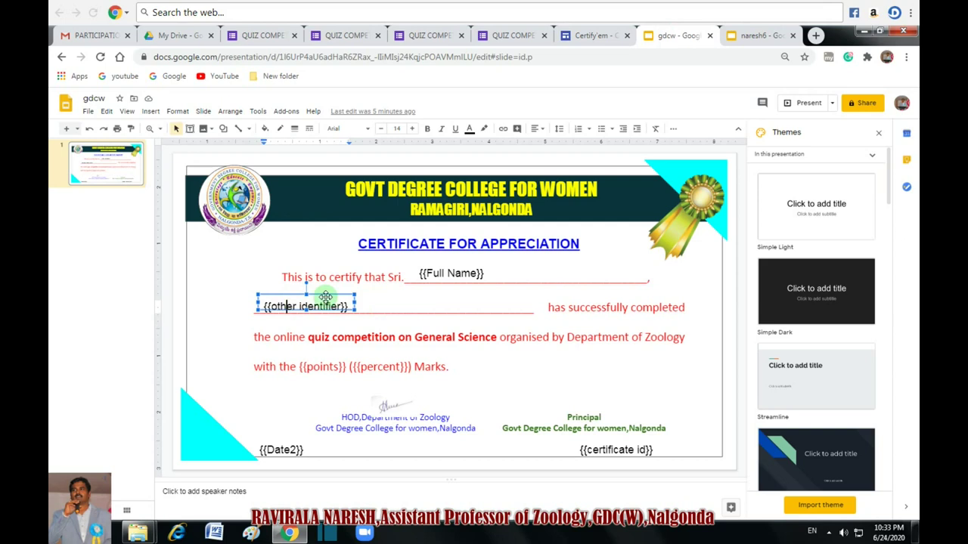
pyautogui.moveTo(357, 304); pyautogui.dragTo(542, 306)
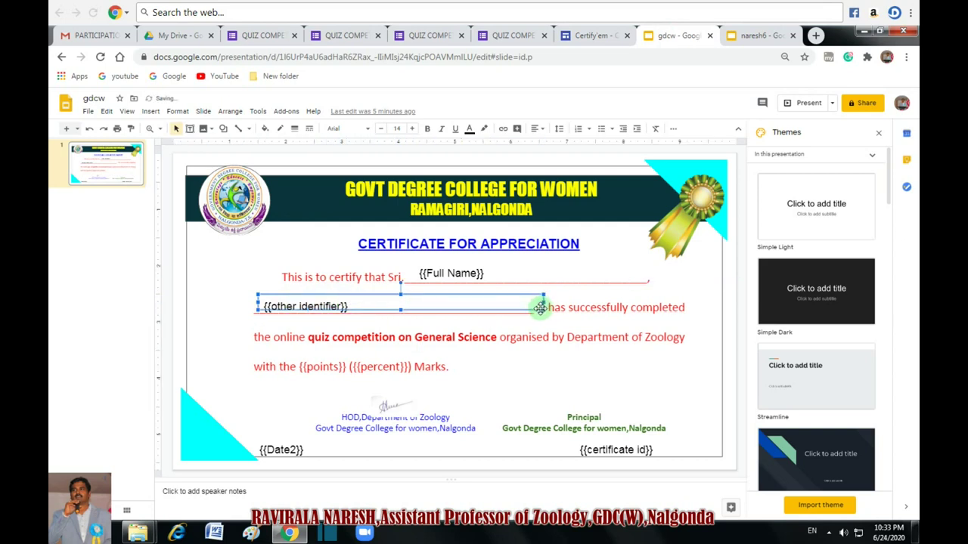
# Move the signature image up clear of the HOD title and widen the {{certificate id}} text box to the certificate's border
pyautogui.click(387, 404)
pyautogui.moveTo(387, 401); pyautogui.dragTo(387, 391)
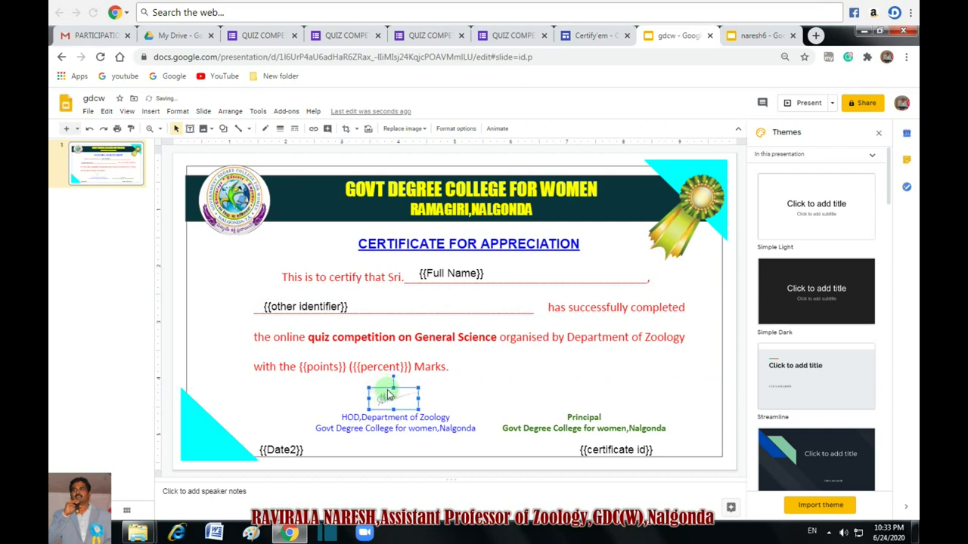
pyautogui.click(600, 451)
pyautogui.click(614, 449)
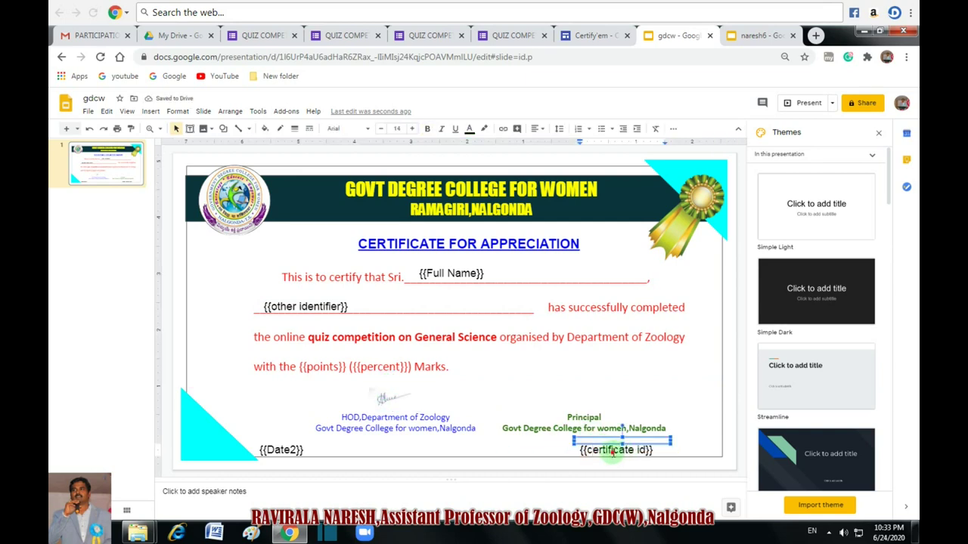
pyautogui.moveTo(669, 440); pyautogui.dragTo(722, 440)
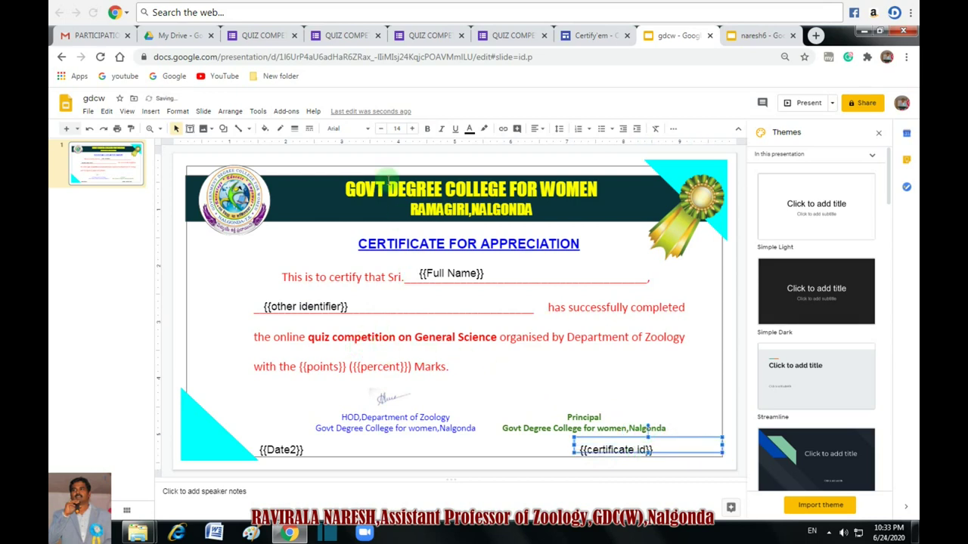
# Compare the template with the emailed certificate, and rename the presentation "gdcw2"
pyautogui.click(91, 35)
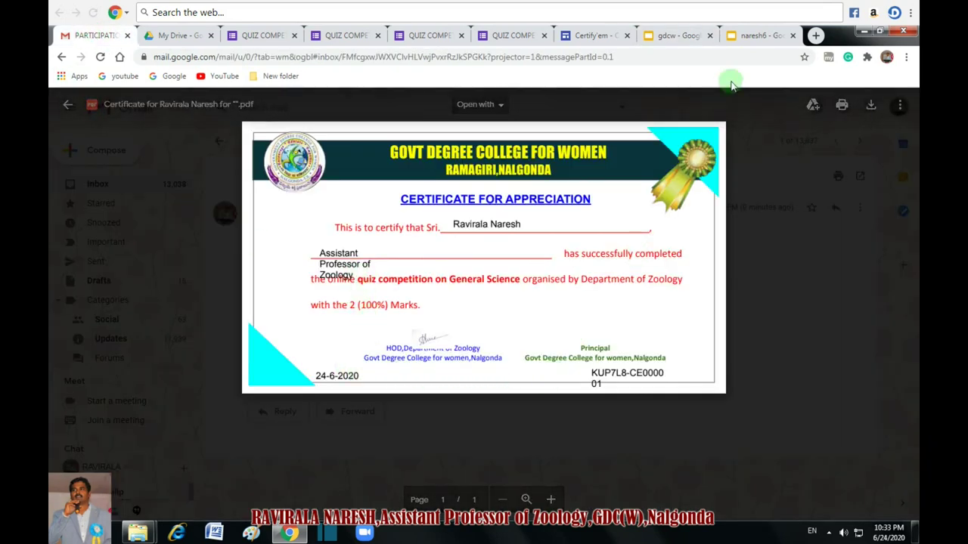
pyautogui.click(679, 36)
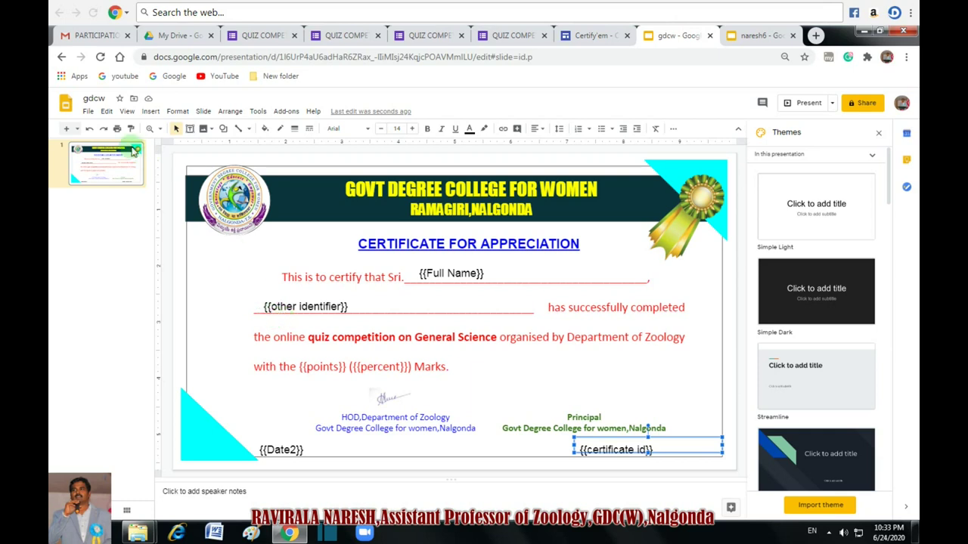
pyautogui.click(110, 98)
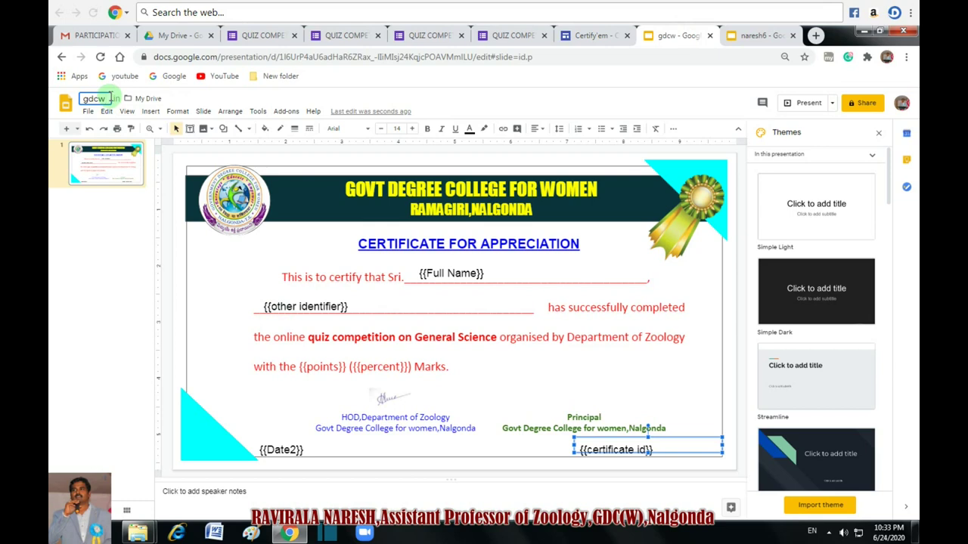
pyautogui.write('2')
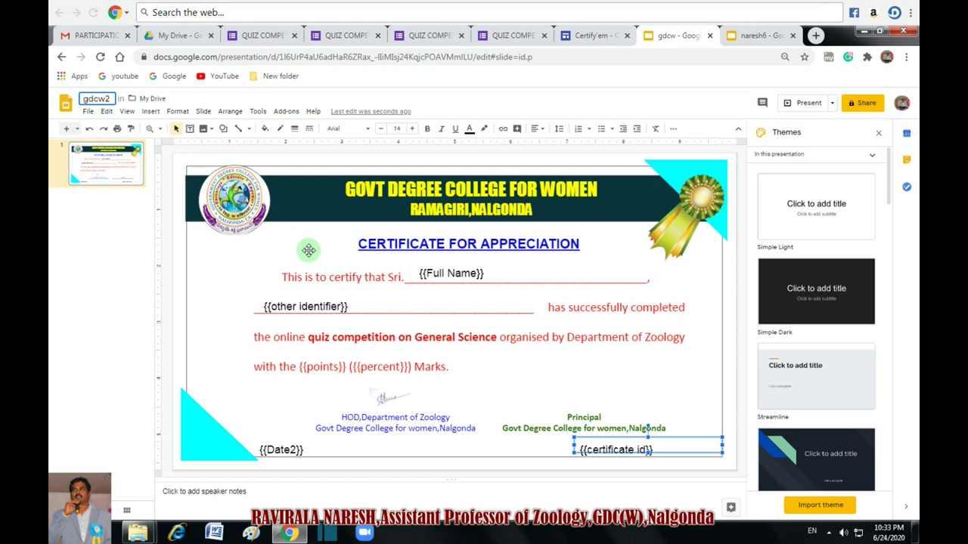
# Go to the quiz form and set the "gdcw2" presentation as Certify'em's custom certificate template
pyautogui.click(252, 35)
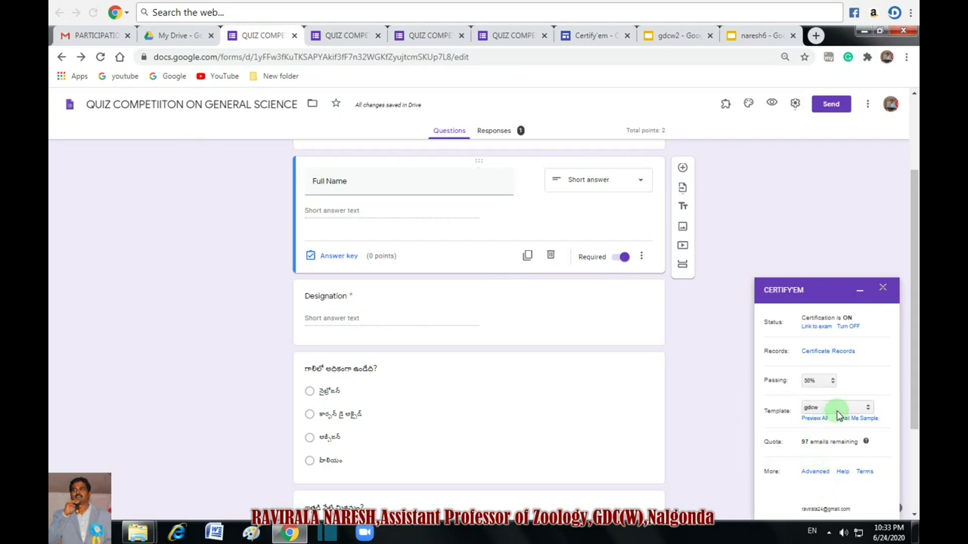
pyautogui.click(861, 409)
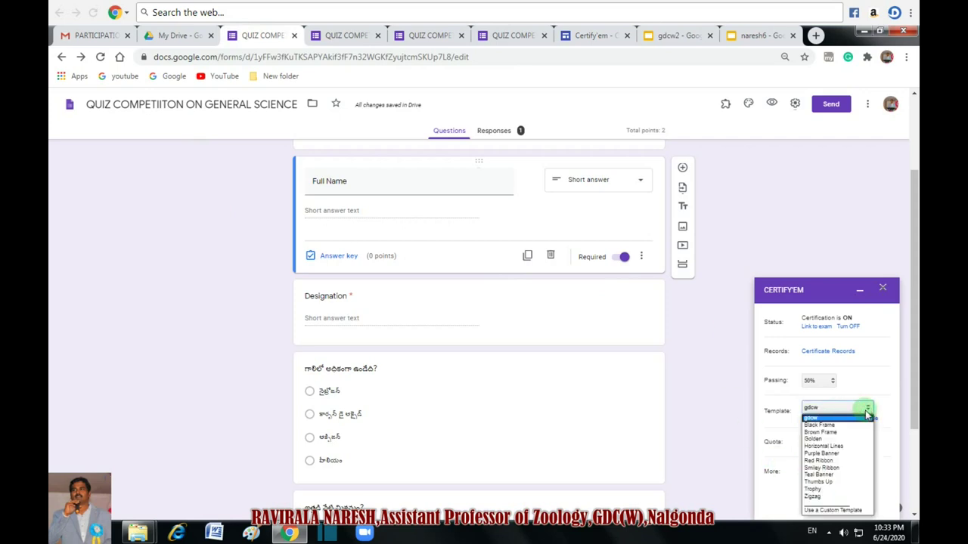
pyautogui.click(832, 513)
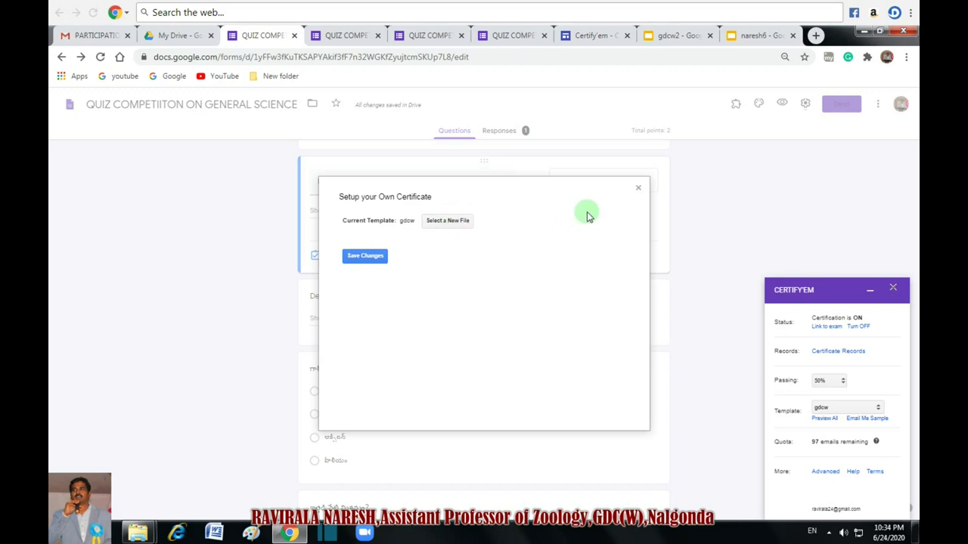
pyautogui.click(446, 220)
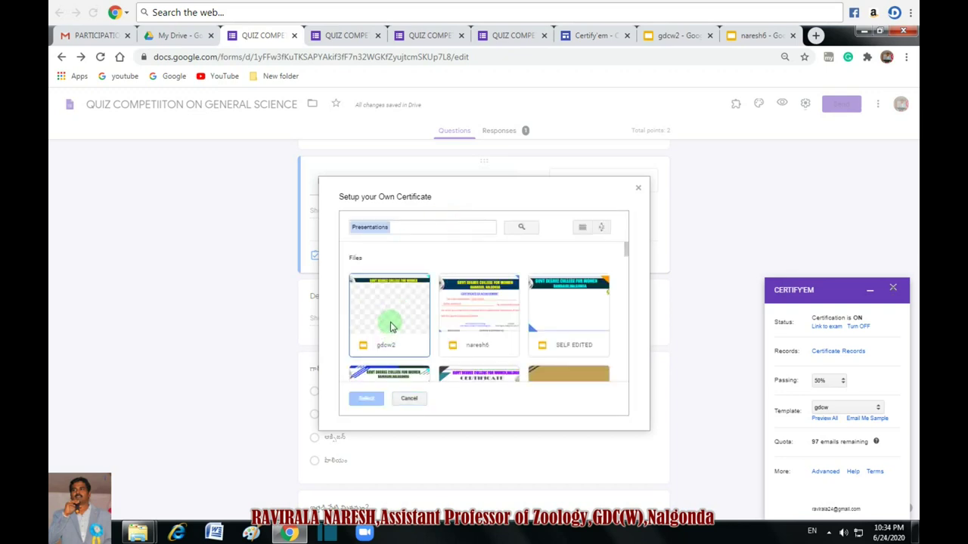
pyautogui.click(390, 316)
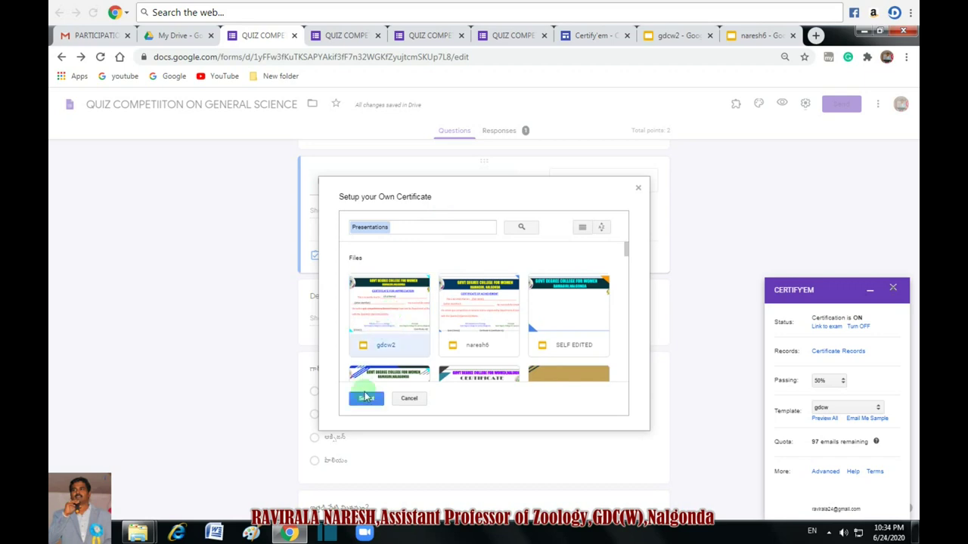
pyautogui.click(366, 398)
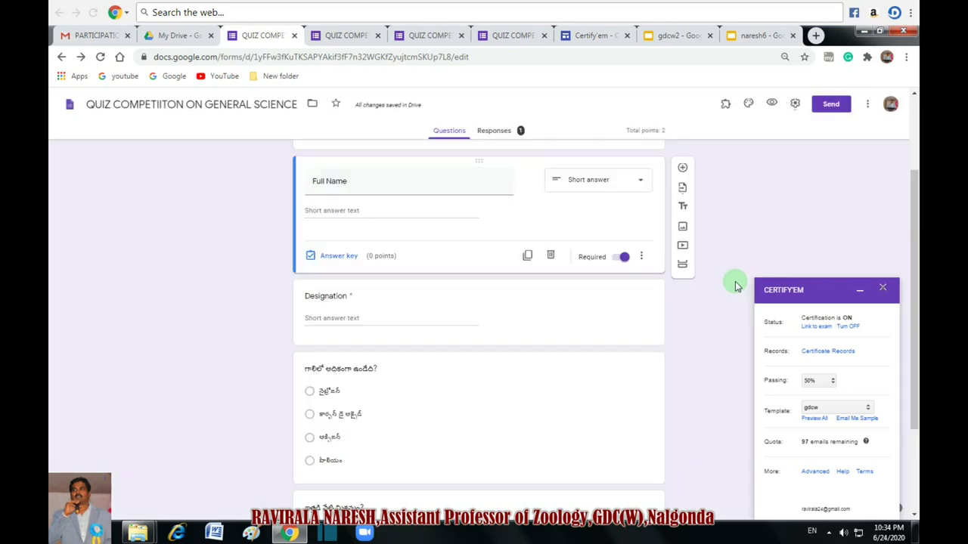
# Preview the quiz and fill in the participant's email address and full name, with "ASSISTANT PROFESSOR OF ZOOLOGY" as the designation
pyautogui.click(771, 104)
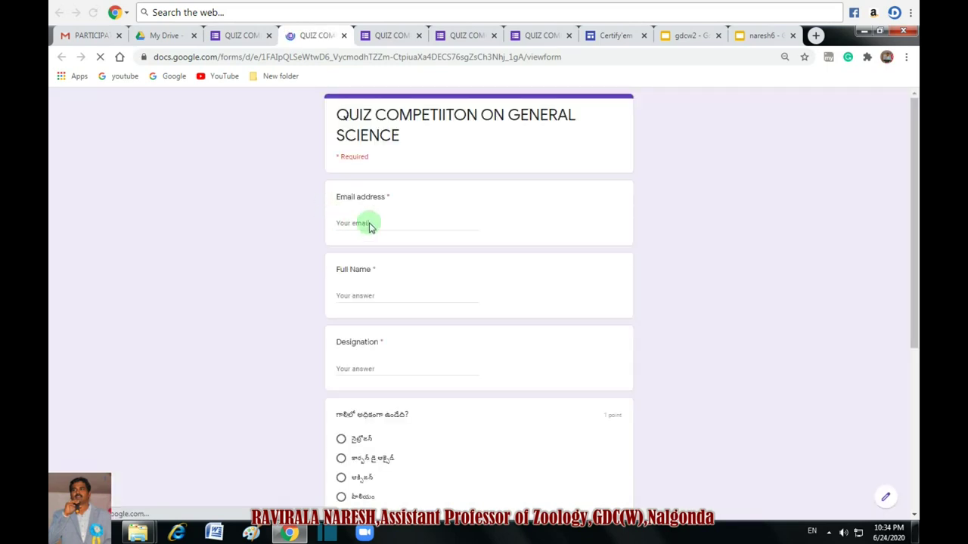
pyautogui.click(371, 224)
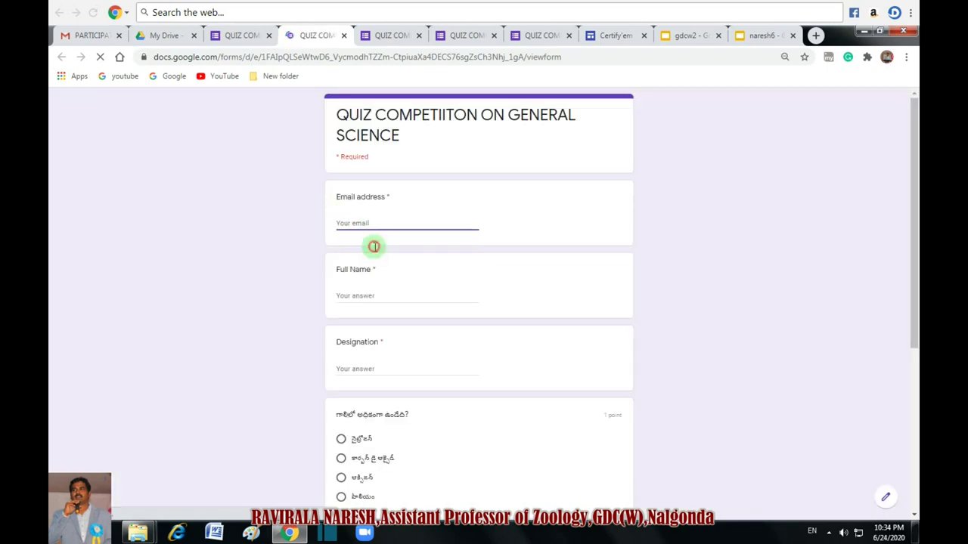
pyautogui.click(363, 307)
pyautogui.click(358, 372)
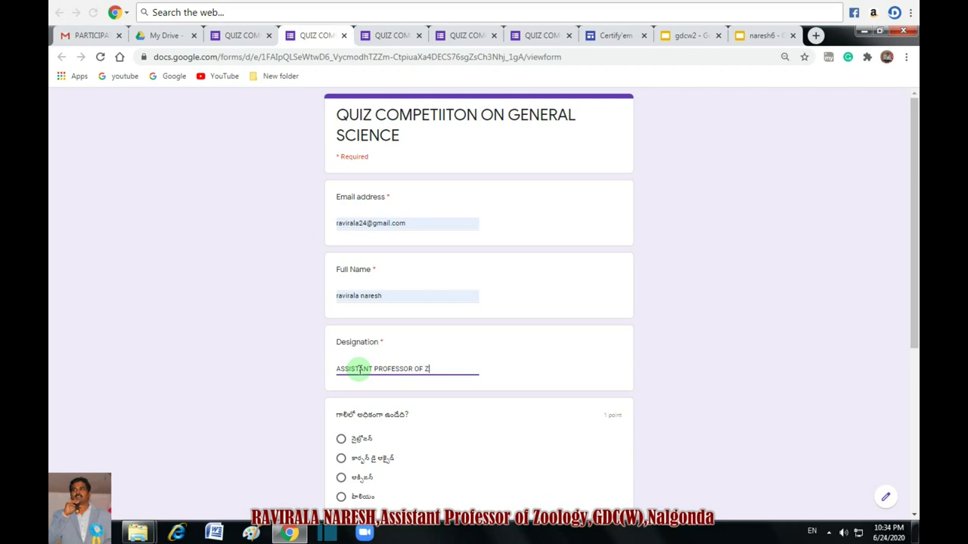
# Answer the first question with "నైట్రోజన్" and the second with "రాగి మరియు జింక్", and submit the quiz
pyautogui.scroll(-2, 344, 365)
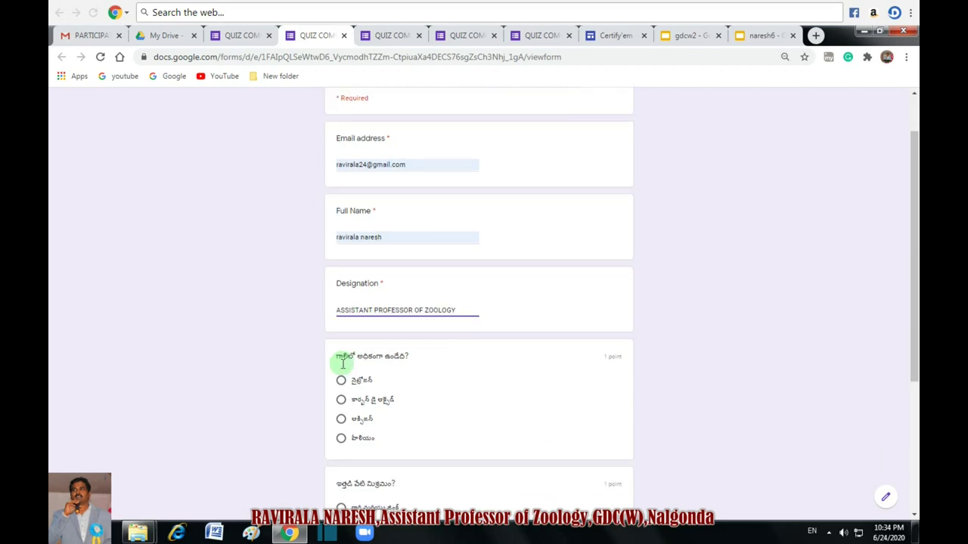
pyautogui.click(340, 318)
pyautogui.scroll(-1, 396, 348)
pyautogui.scroll(-1, 396, 352)
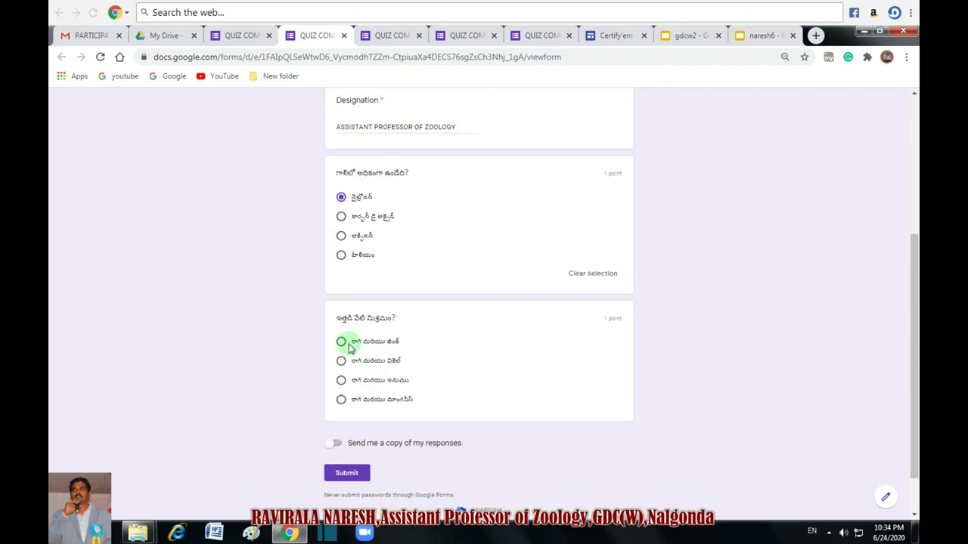
pyautogui.click(341, 344)
pyautogui.click(346, 489)
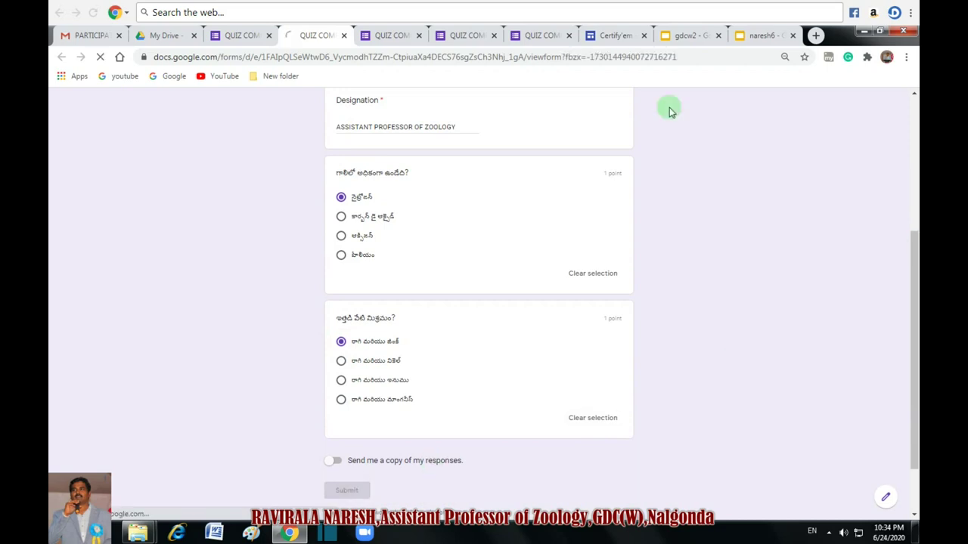
# Switch to Gmail, leave the old certificate preview, and refresh the inbox to check for the new certificate email
pyautogui.click(75, 35)
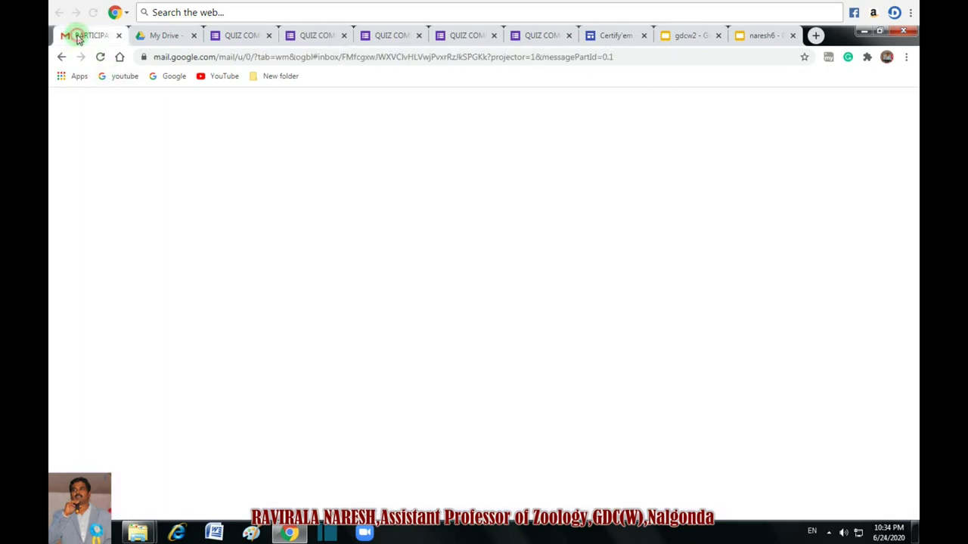
pyautogui.click(67, 104)
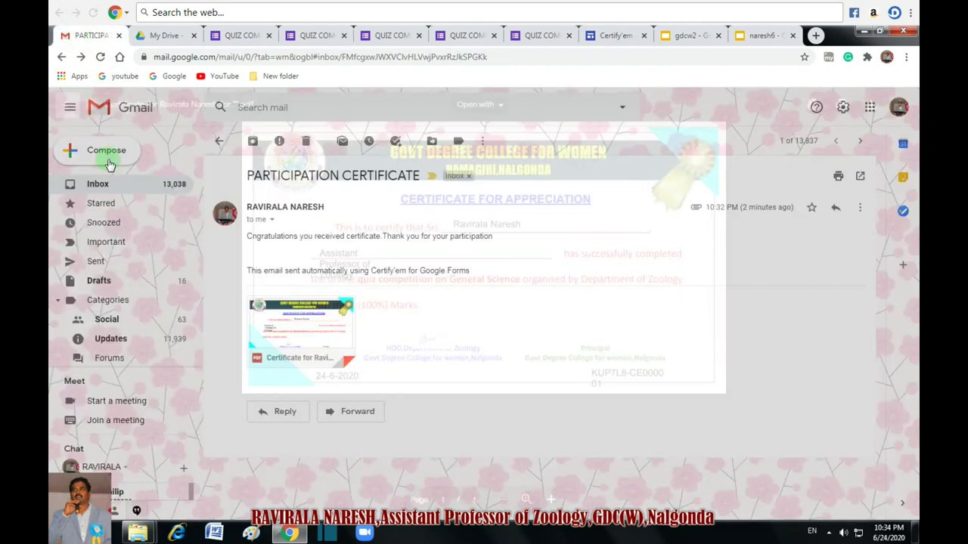
pyautogui.click(100, 189)
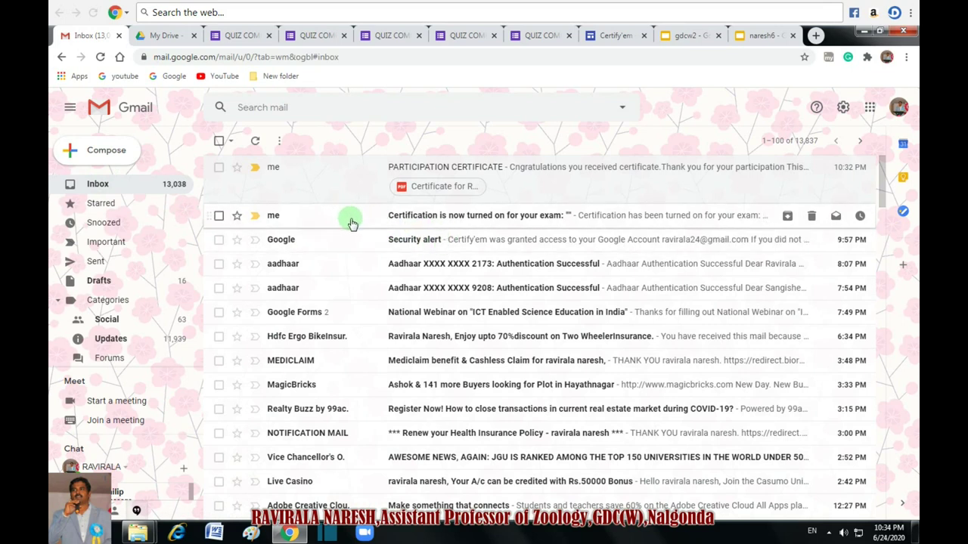
pyautogui.click(255, 141)
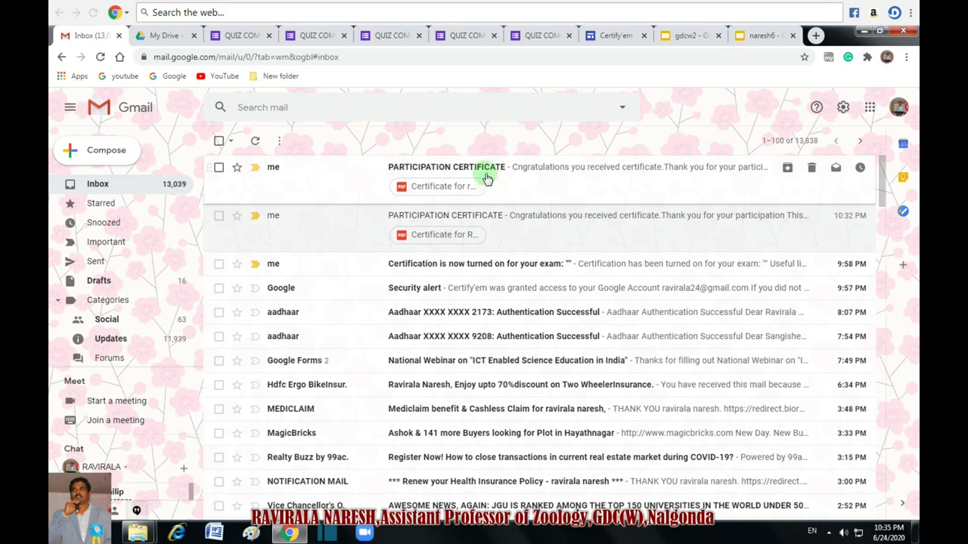
# Open the newest "PARTICIPATION CERTIFICATE" email and examine the layout of its attached certificate PDF
pyautogui.click(384, 199)
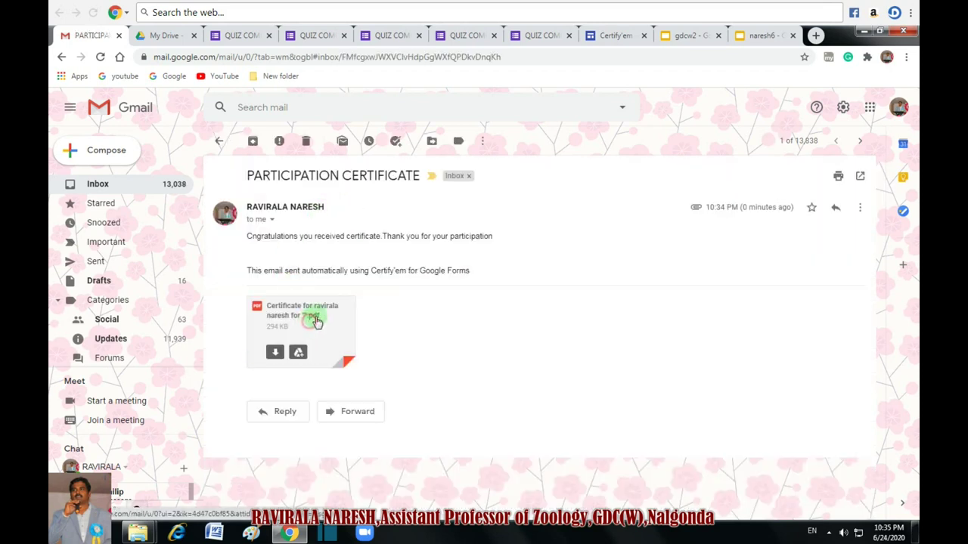
pyautogui.click(316, 321)
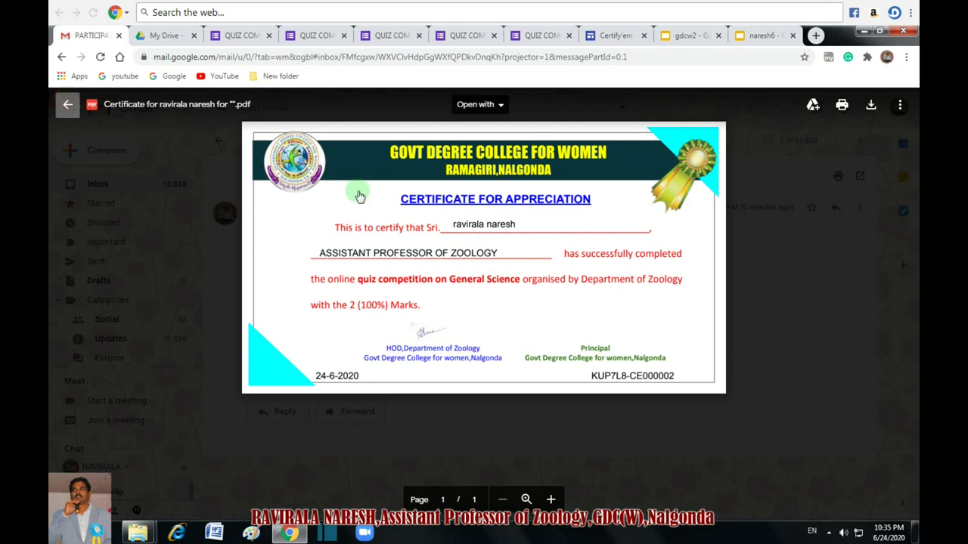
pyautogui.press('Escape')
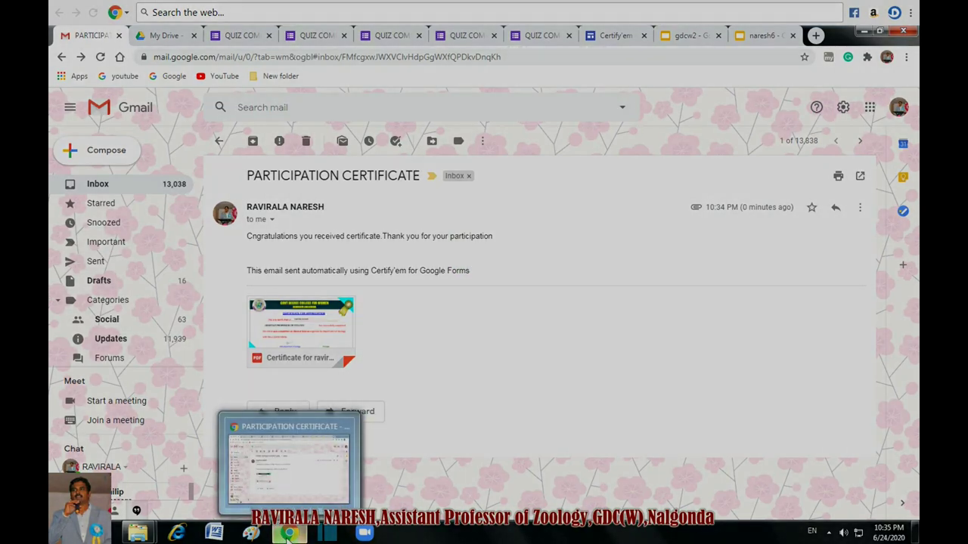
pyautogui.click(288, 537)
pyautogui.click(288, 535)
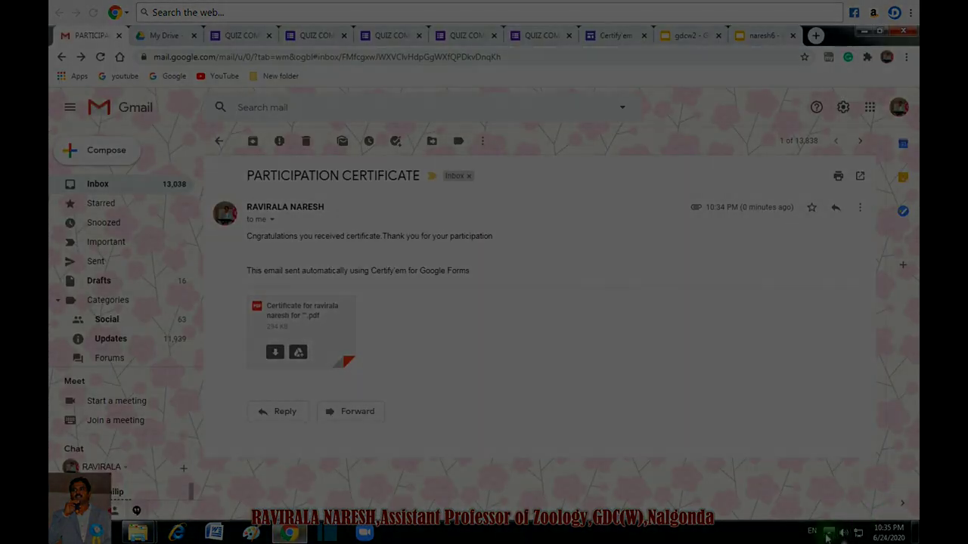